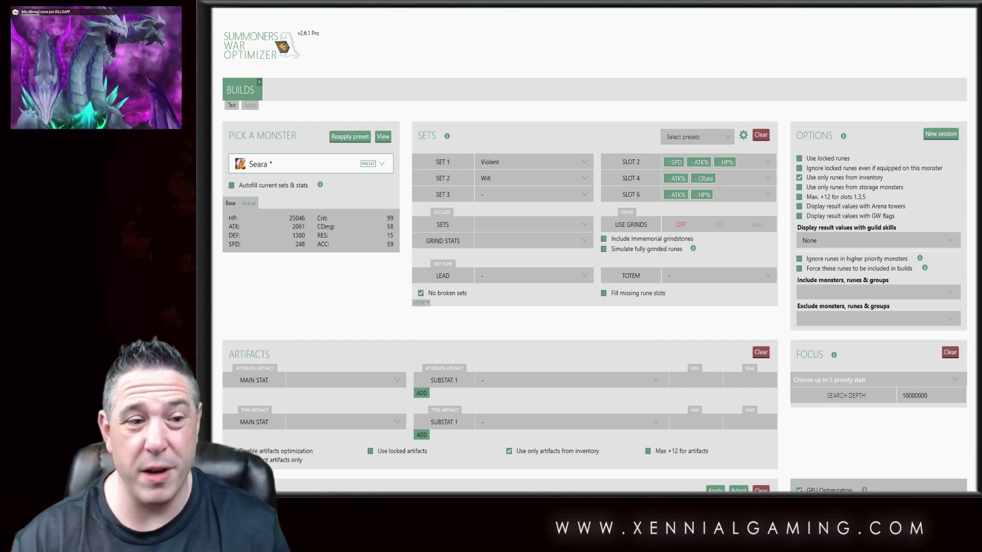
Search the monster list for "fair" and select Fairo
scroll(593, 307, "down", 4)
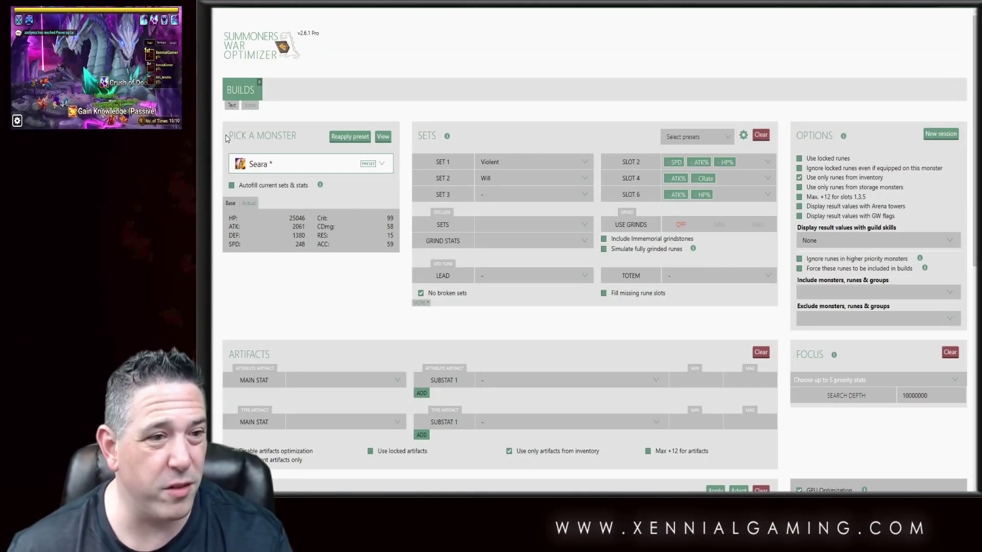
left_click(284, 164)
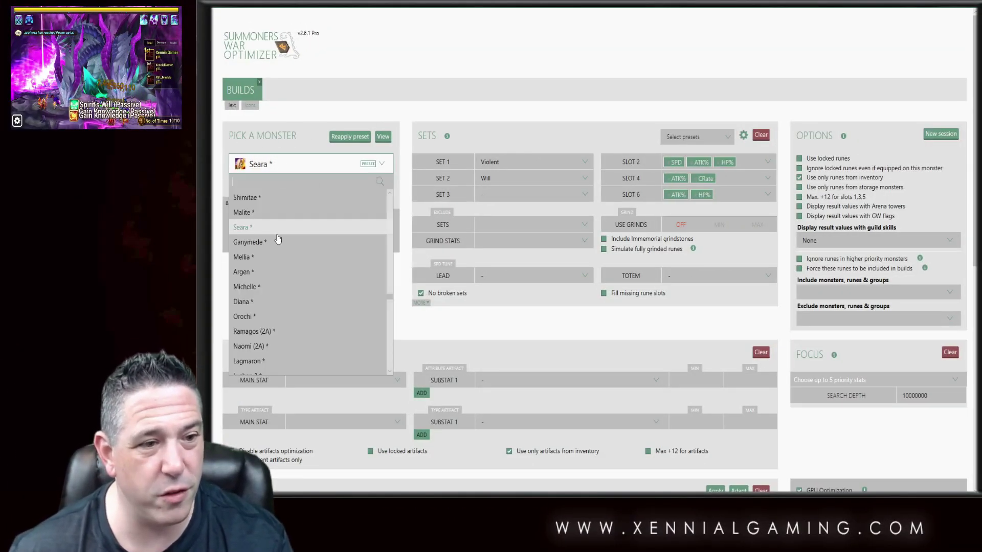
scroll(285, 290, "down", 10)
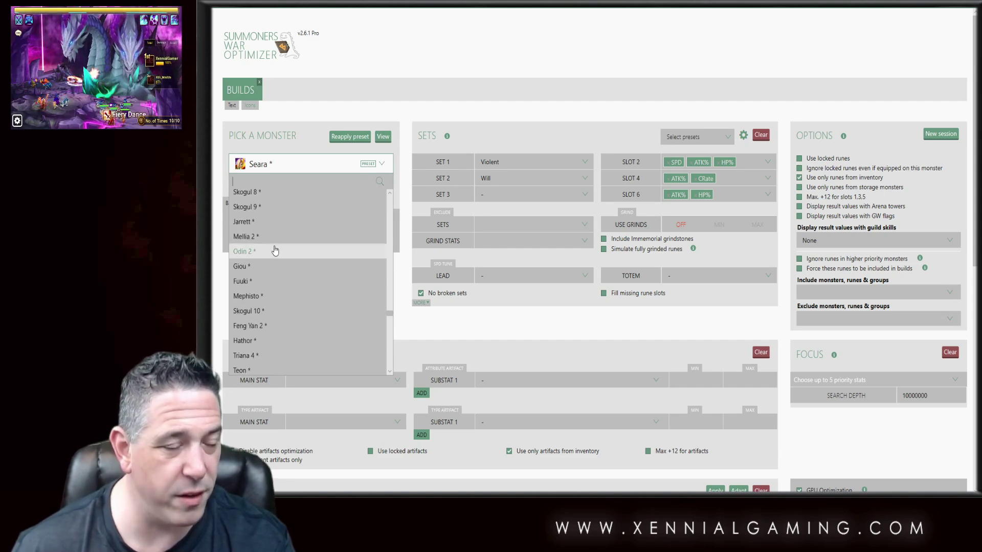
type("fair")
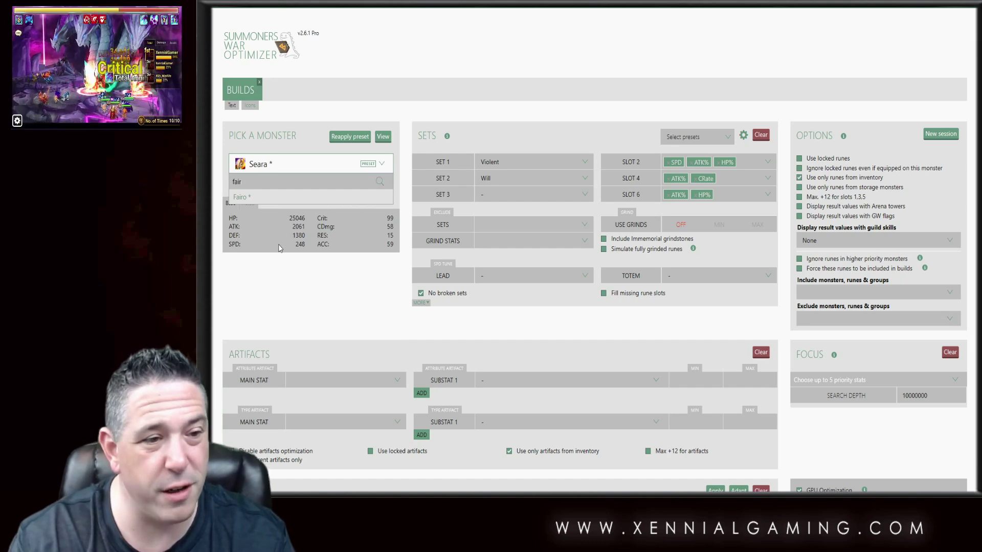
key("Return")
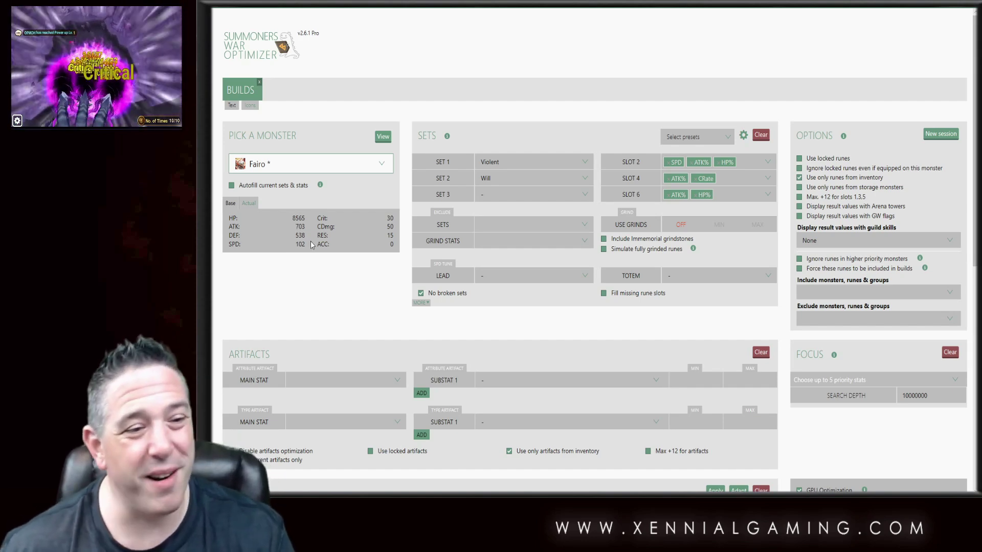
Enable autofilling of current sets and stats, and select Lisa as the monster
left_click(235, 187)
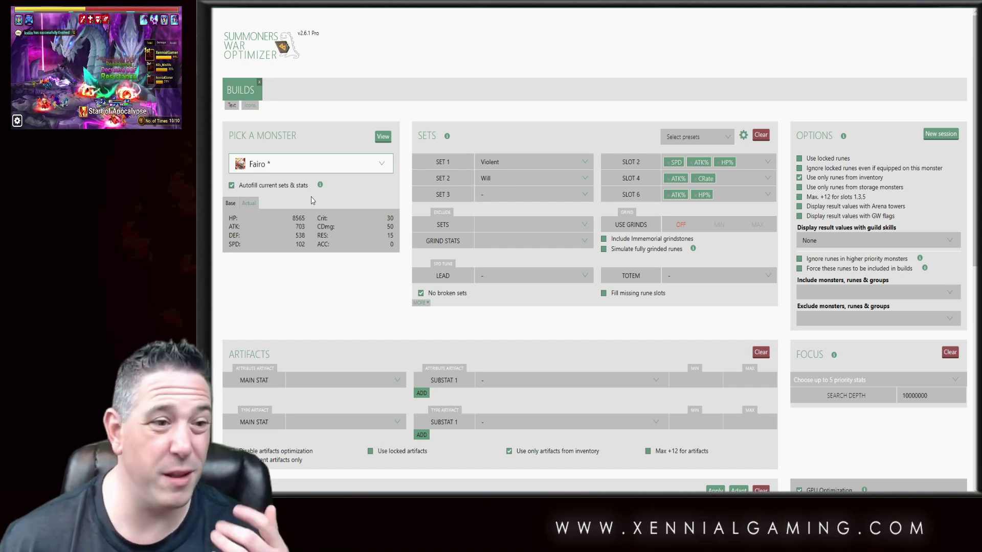
left_click(292, 169)
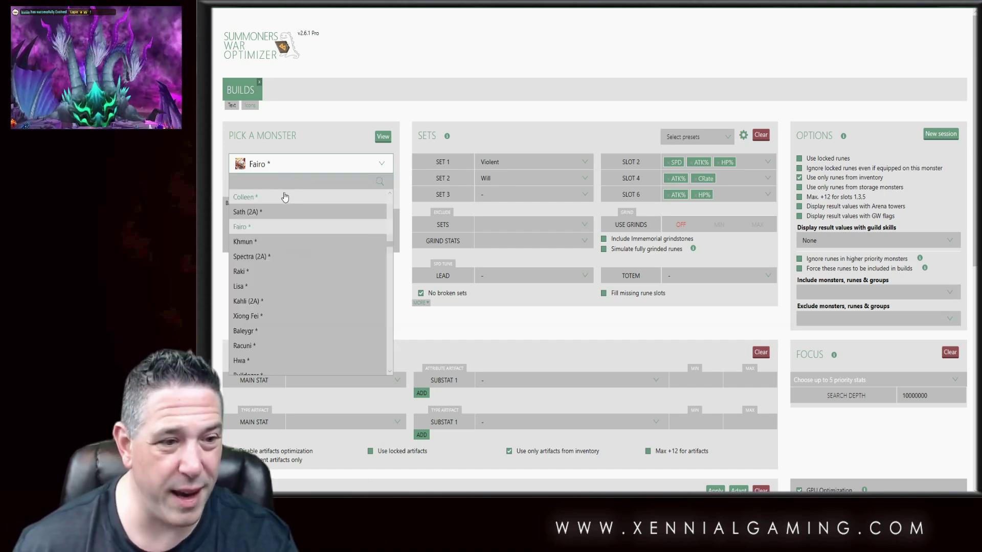
left_click(290, 287)
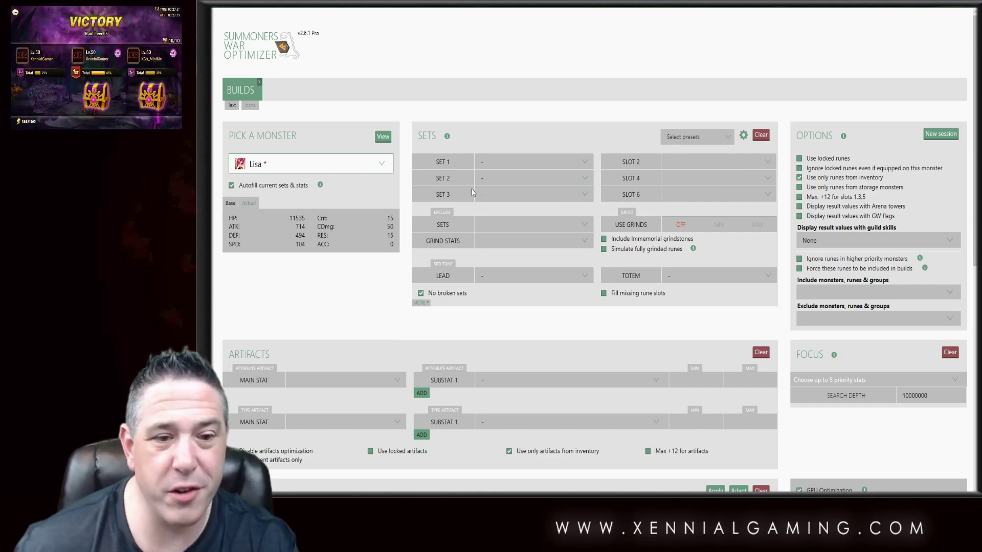
Choose Violent as the first rune set and Will as the second for Lisa
left_click(489, 162)
key("v")
key("i")
key("Return")
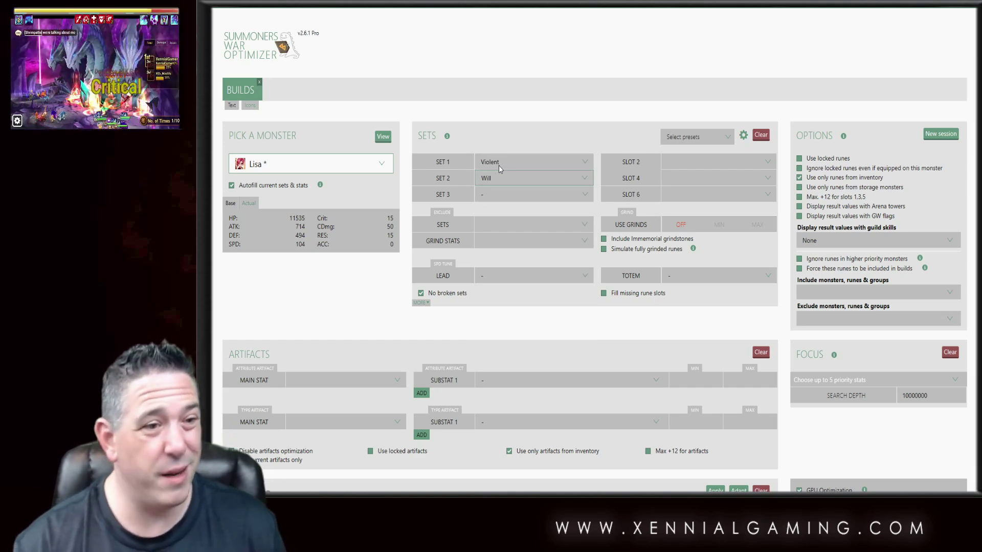
Change the three rune sets to Shield, Will and Revenge
left_click(485, 179)
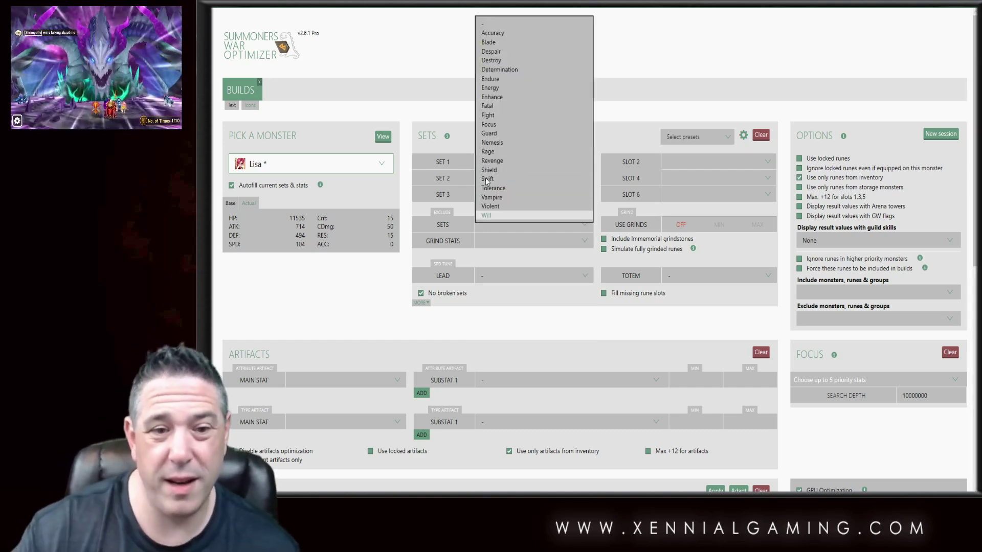
left_click(521, 24)
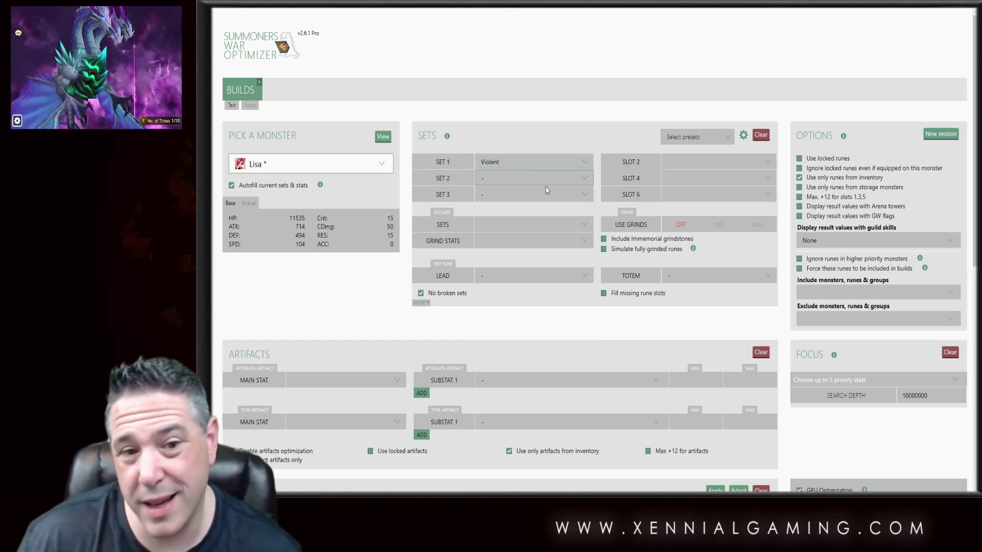
left_click(492, 170)
scroll(492, 170, "up", 3)
left_click(492, 169)
left_click(491, 170)
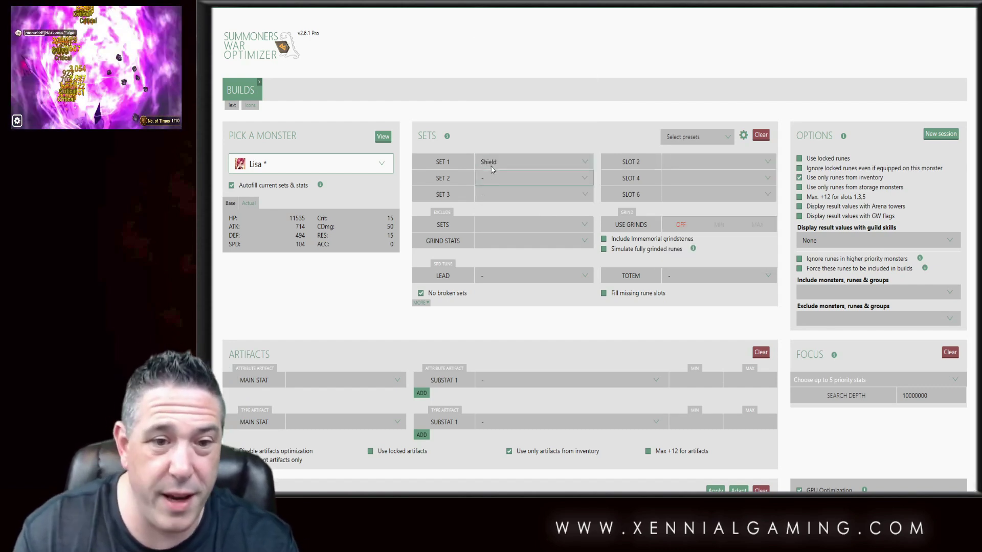
key("Tab")
type("rev")
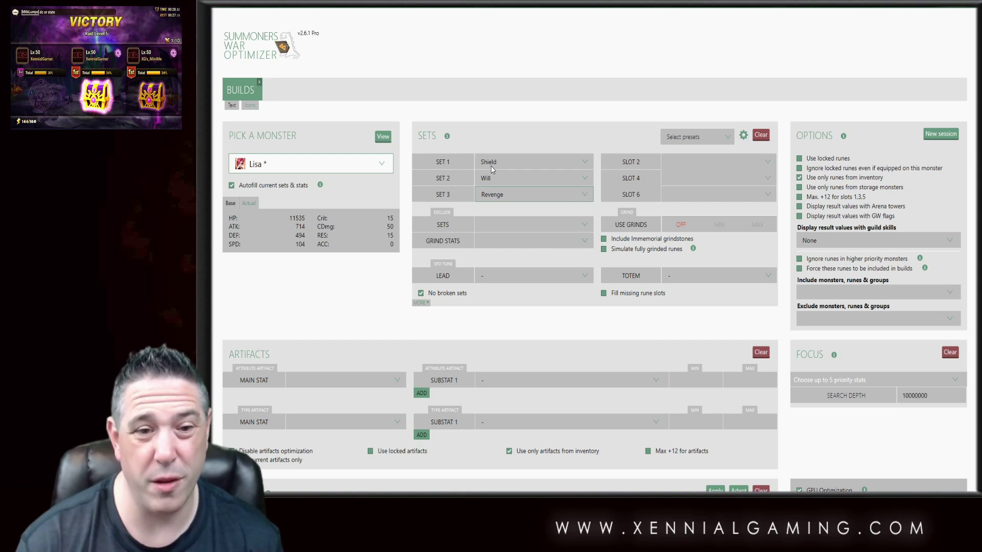
Clear the first and third rune set choices, leaving only Will selected
left_click(493, 163)
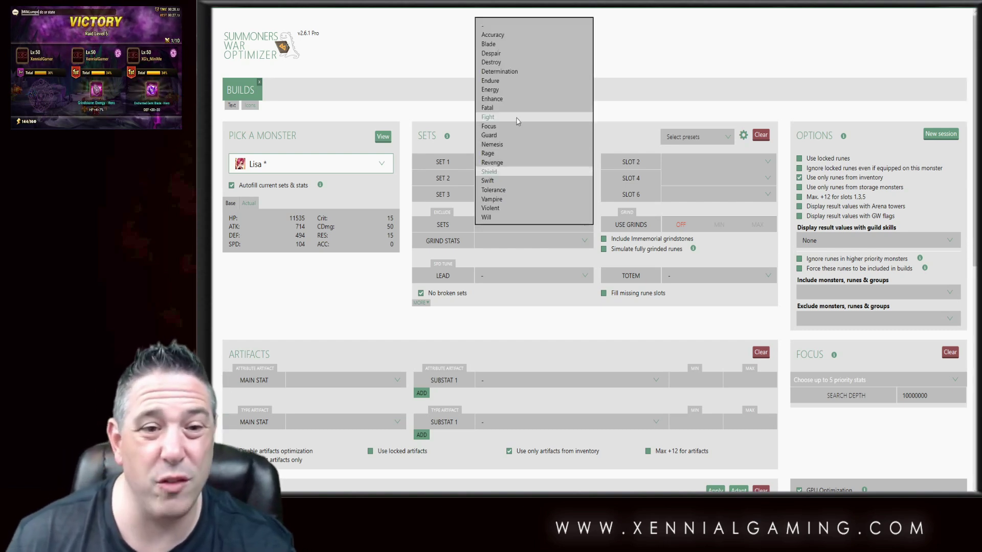
left_click(512, 53)
left_click(508, 173)
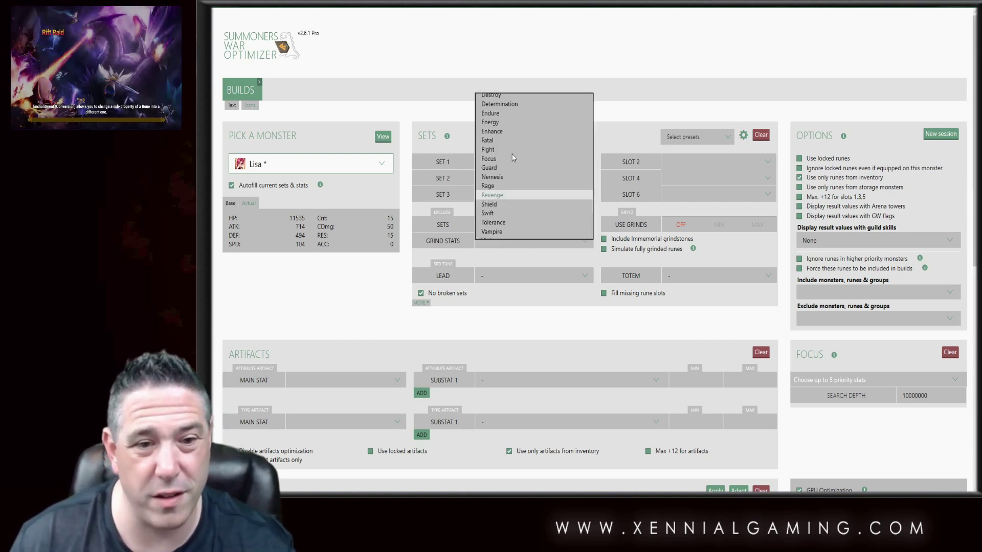
left_click(490, 212)
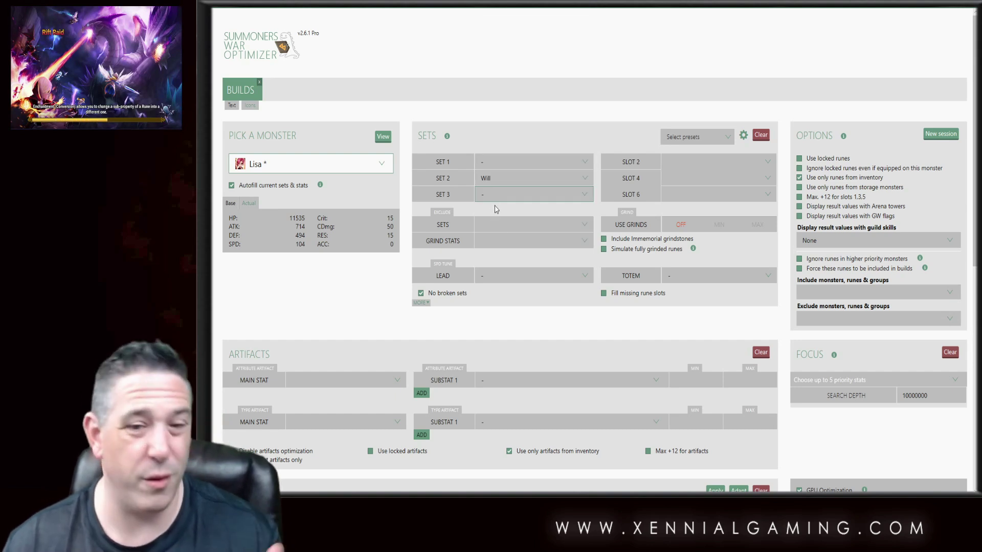
Set the rune main stats to SPD for slot 2 and HP% for slots 4 and 6
left_click(676, 163)
left_click(676, 162)
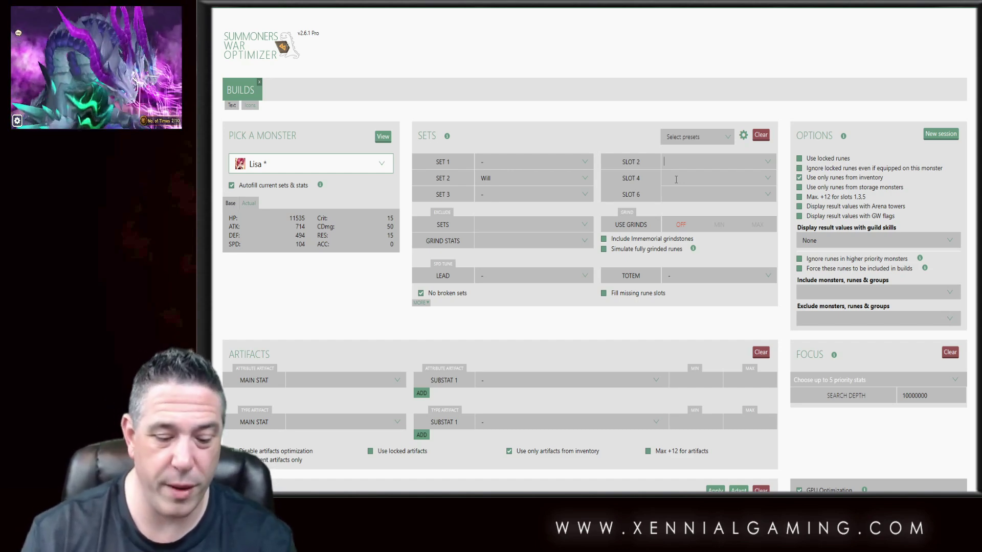
type("spd")
key("Return")
left_click(676, 180)
key("Return")
key("Tab")
key("Return")
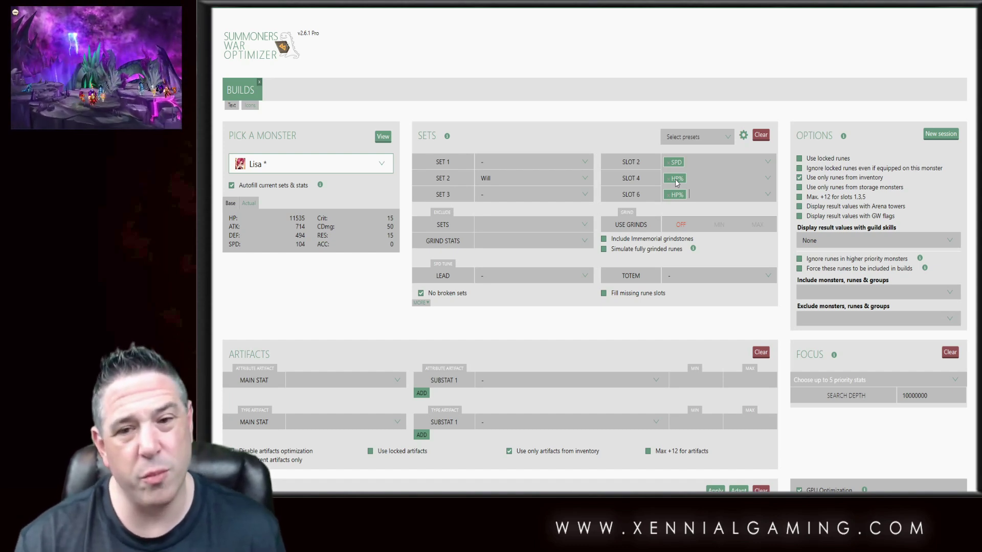
Add HP% to the slot 2 main stats, DEF% and CRate to slot 4, and DEF% to slot 6
left_click(711, 164)
type("hp")
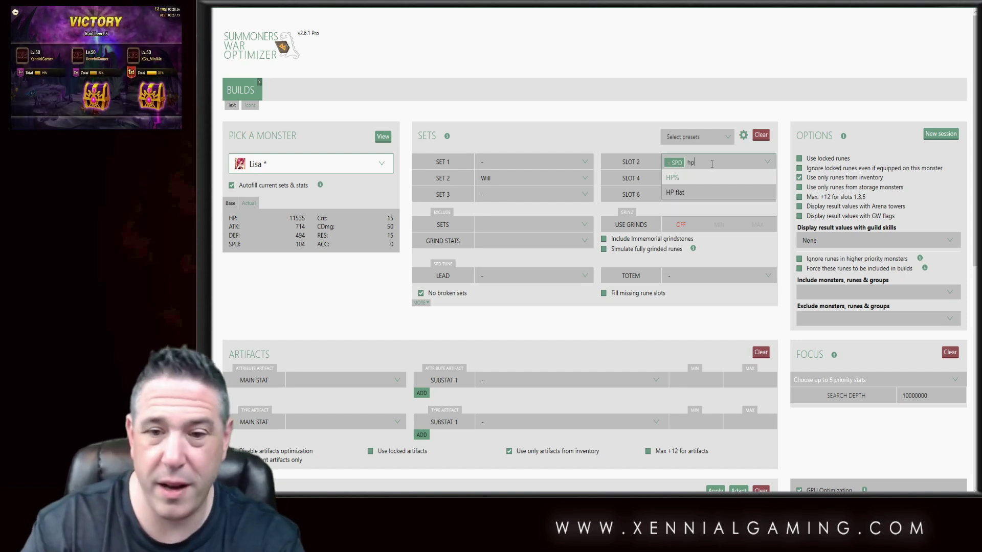
key("Return")
key("Tab")
type("def")
key("Return")
type("cr")
key("Return")
key("Tab")
type("def")
key("Return")
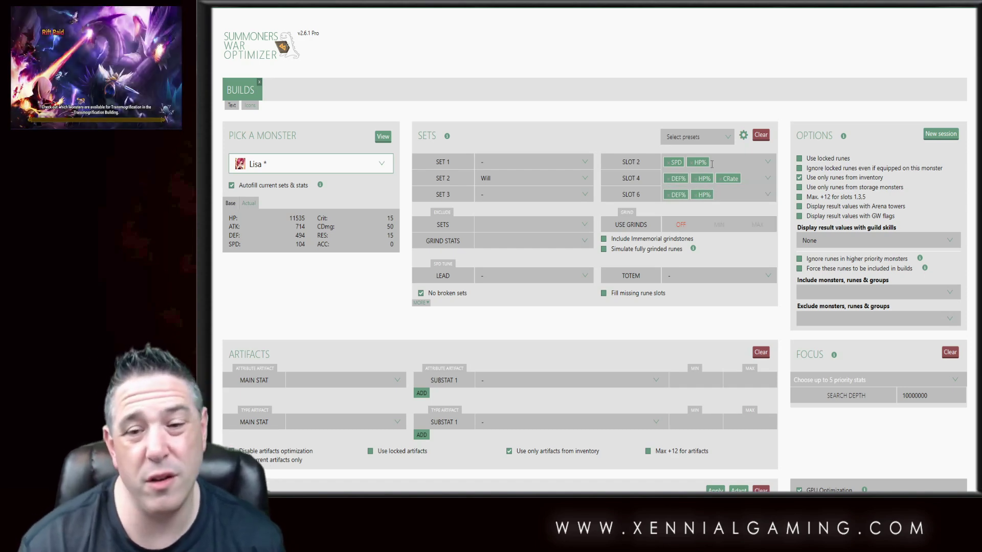
Clear all minimum and maximum values from the stat filters
scroll(479, 172, "down", 5)
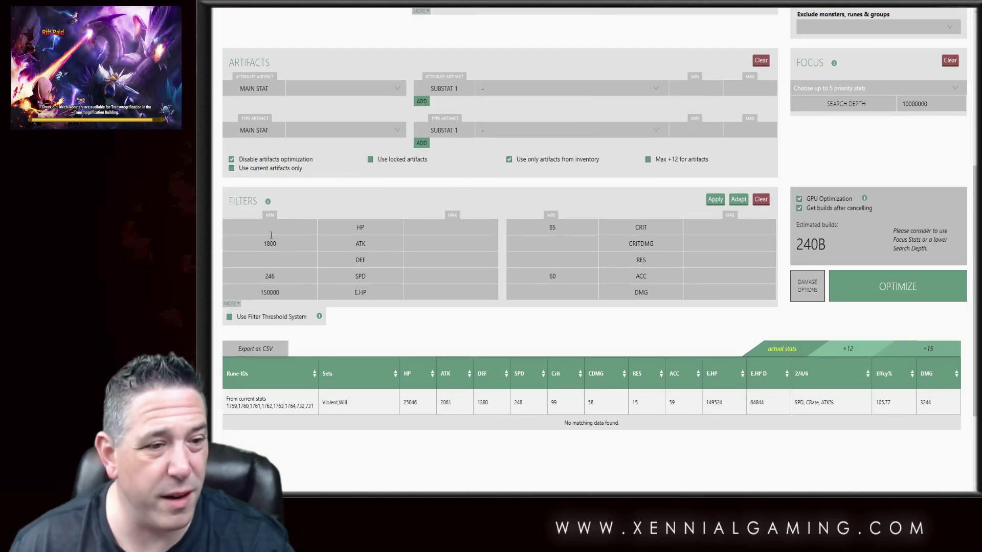
left_click(760, 199)
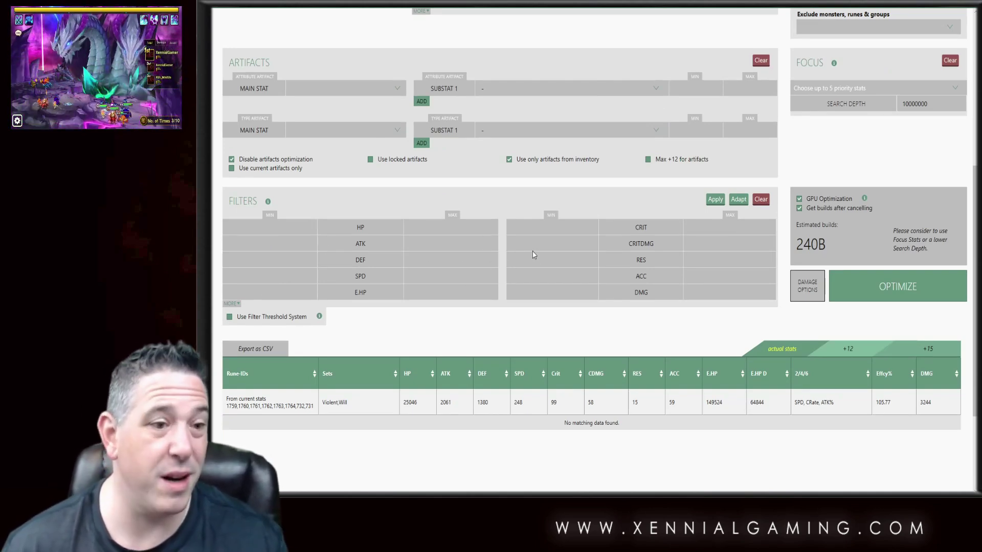
With Sath (2A) as the monster, set both the first and second rune sets to Will
scroll(539, 255, "up", 1)
scroll(538, 255, "up", 4)
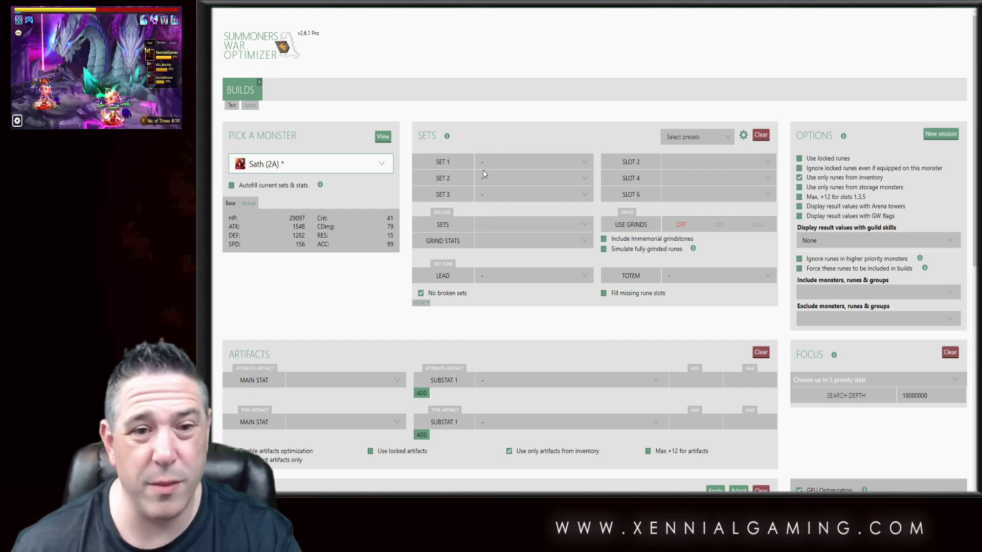
left_click(500, 161)
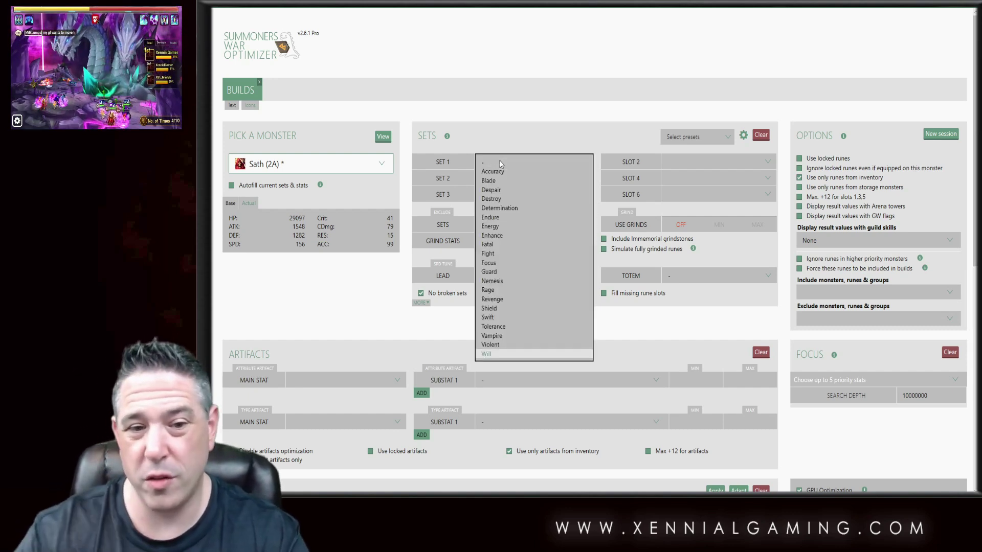
key("Return")
key("Tab")
key("w")
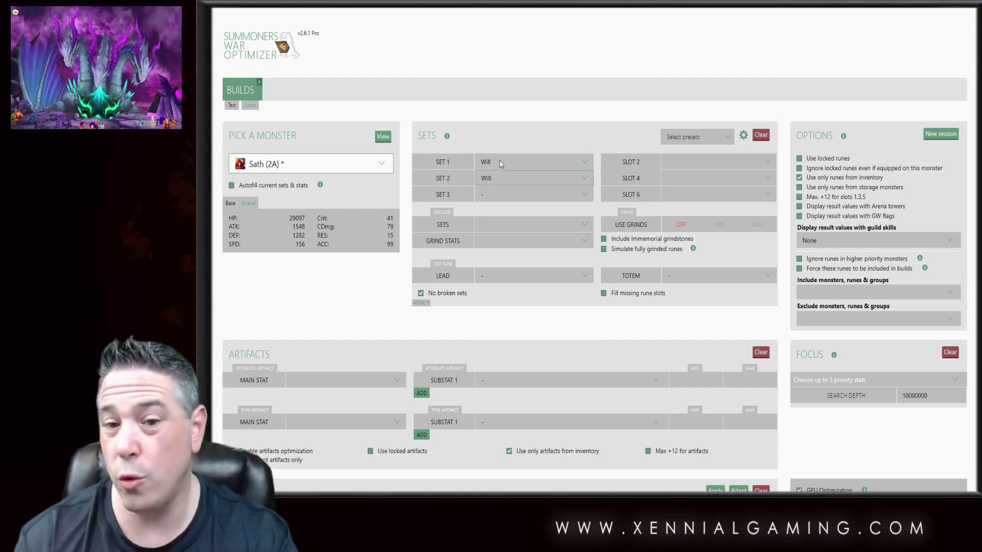
Allow DEF%, HP% and SPD as main stats for slot 2
left_click(724, 163)
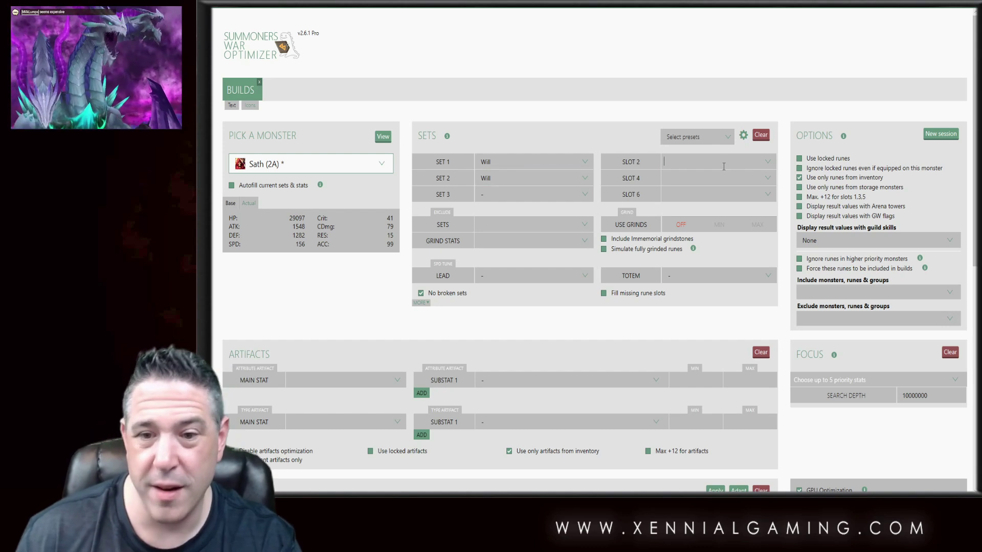
key("Escape")
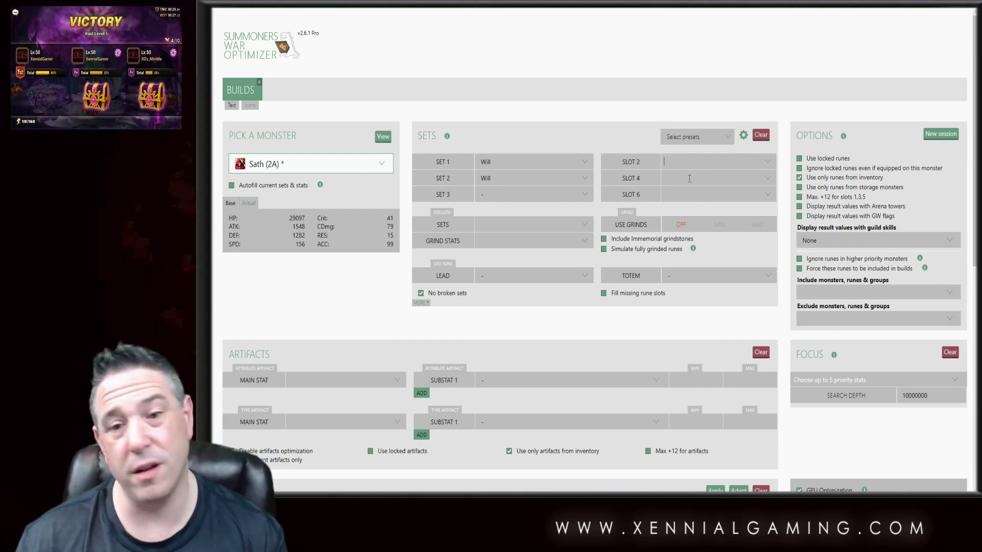
type("def")
key("Return")
type("hp")
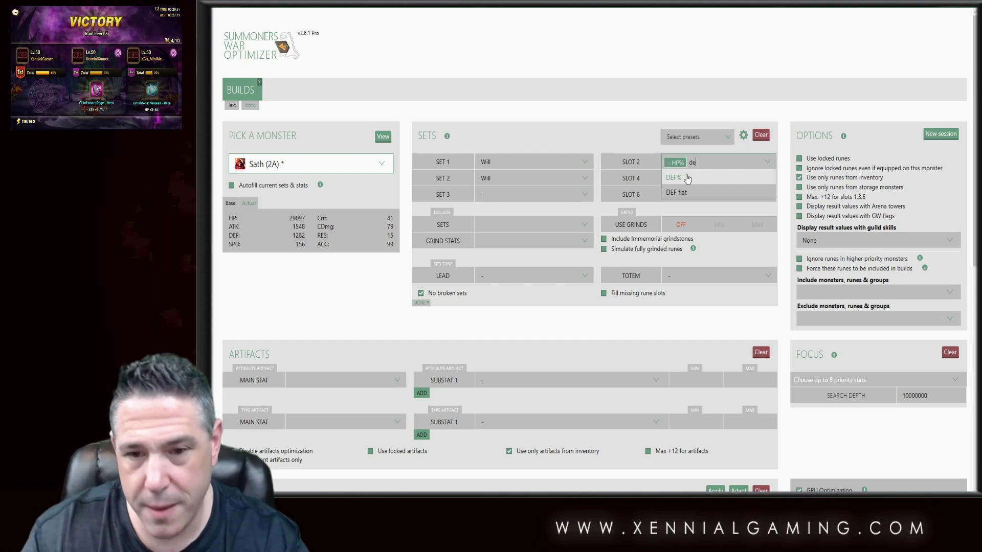
key("Return")
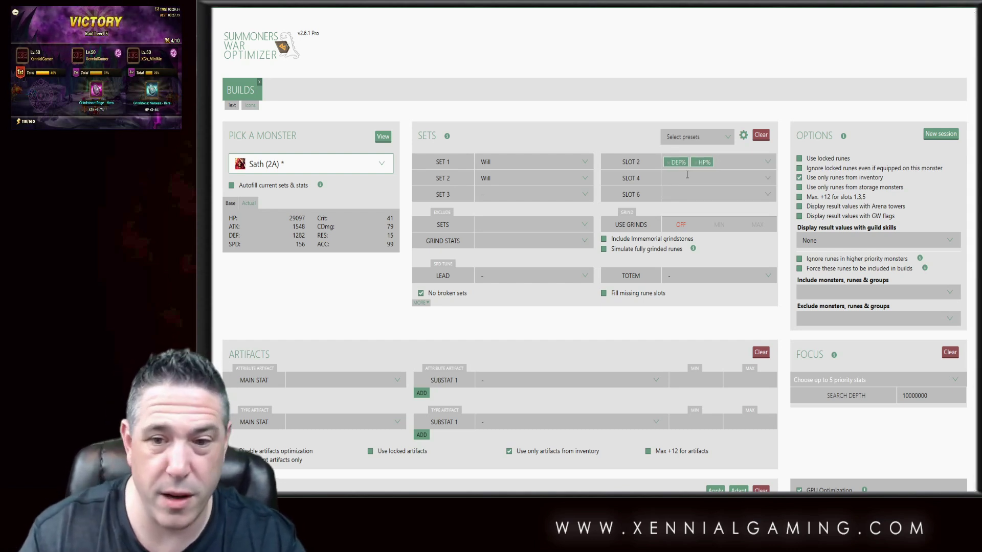
type("spd")
key("Return")
Allow HP% and DEF% as main stats for slot 4
left_click(687, 174)
type("hp")
key("Return")
type("def")
key("Return")
Allow HP%, DEF% and ACC as main stats for slot 6
key("Tab")
type("hp")
key("Return")
type("def")
key("Return")
type("acc")
key("Return")
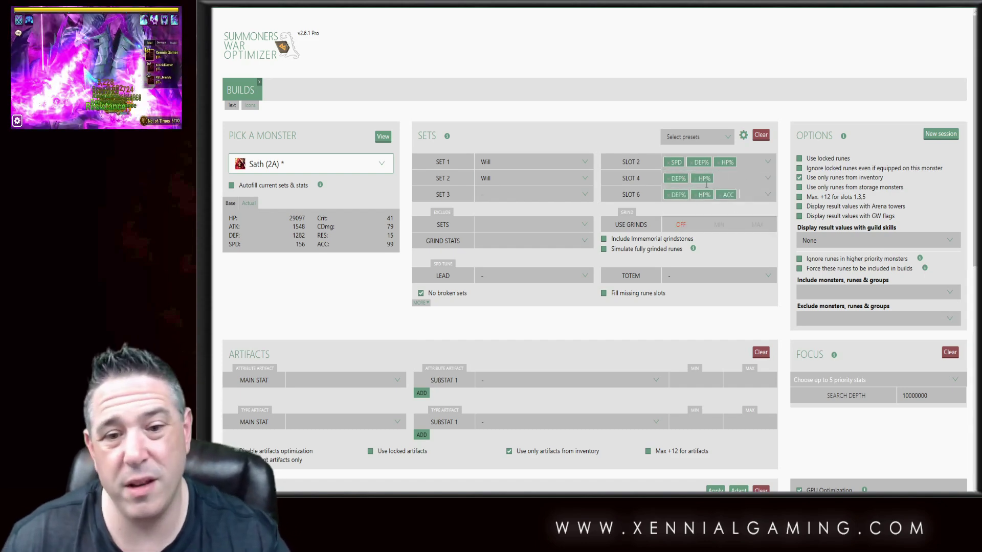
Exclude Nemesis runes from the sets used in the build
left_click(488, 224)
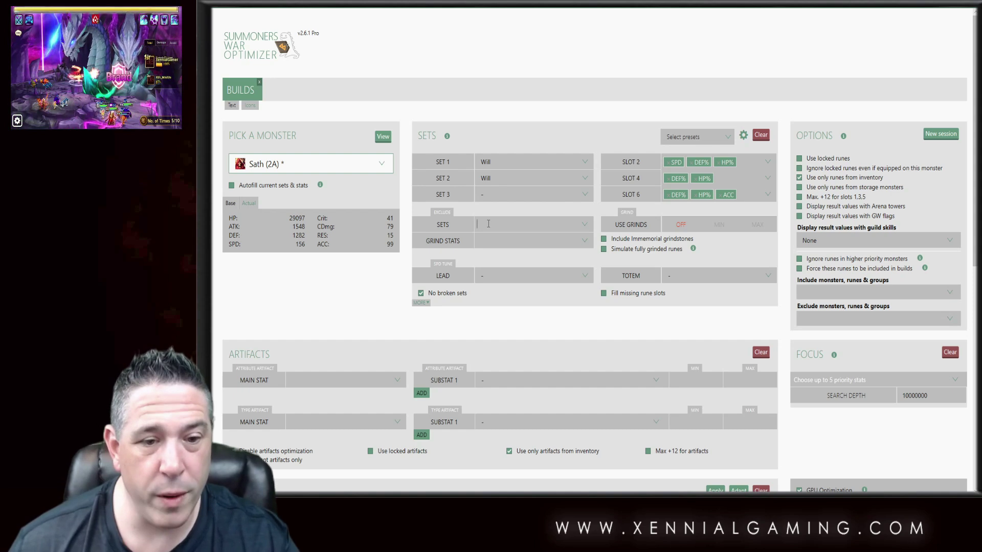
type("nem")
key("Return")
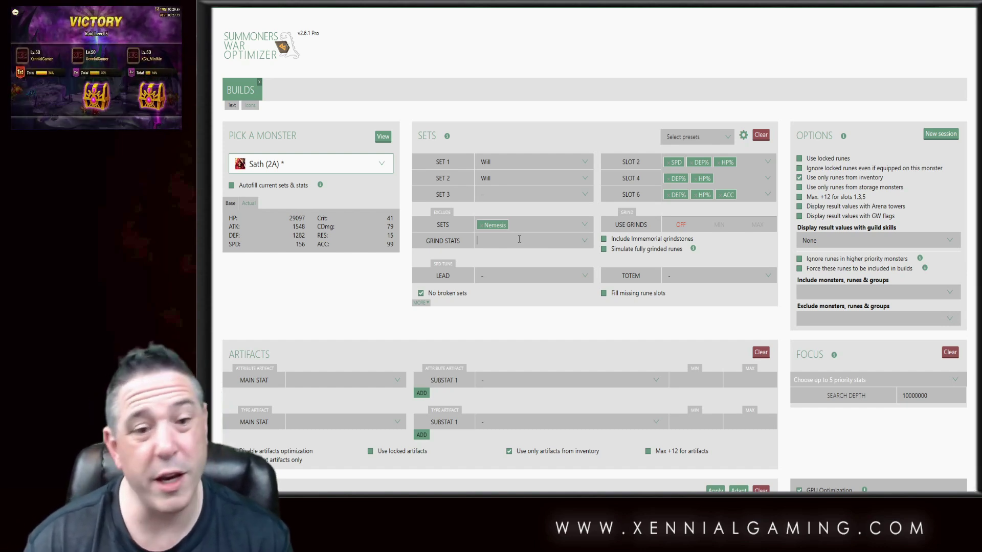
Try the MIN and MAX options for using grinds and return the setting to OFF
left_click(717, 225)
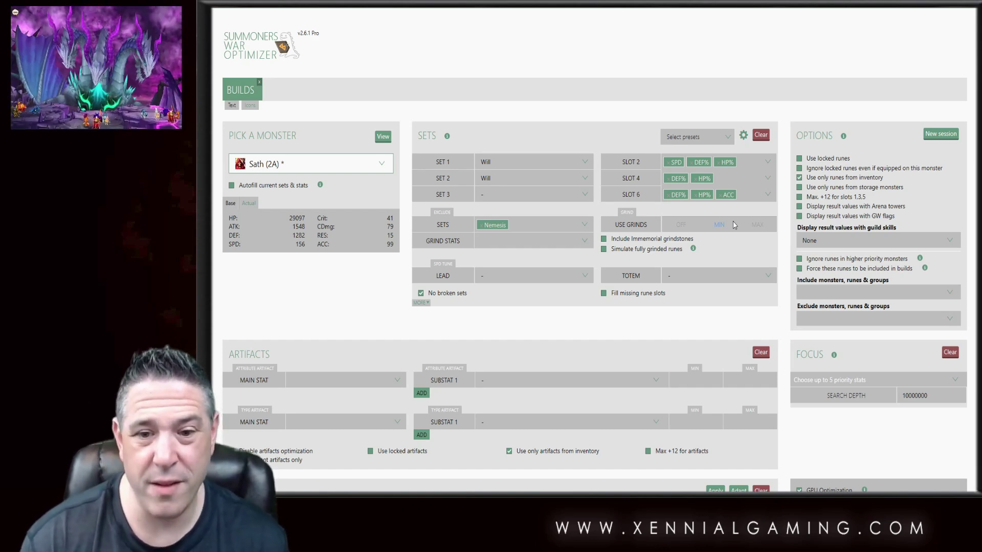
left_click(758, 226)
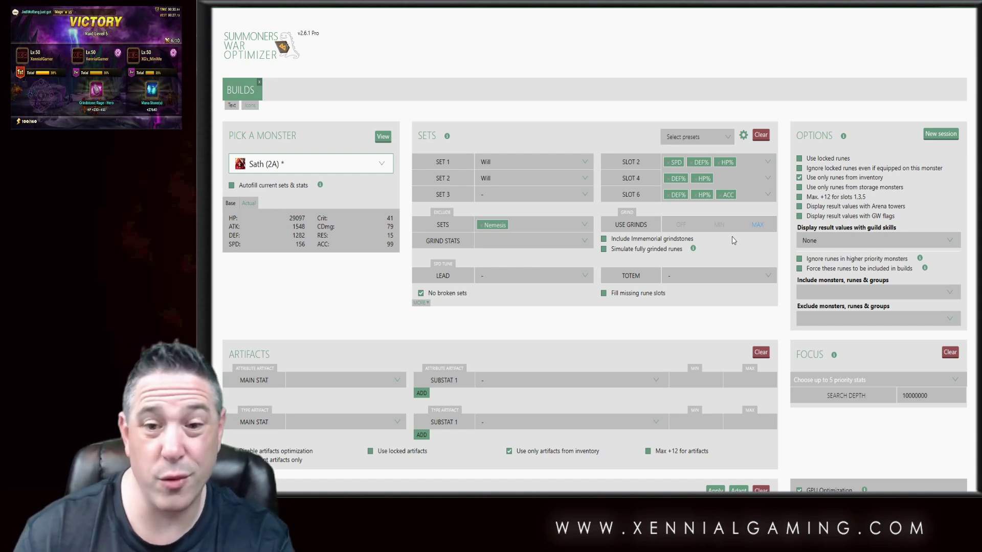
left_click(680, 226)
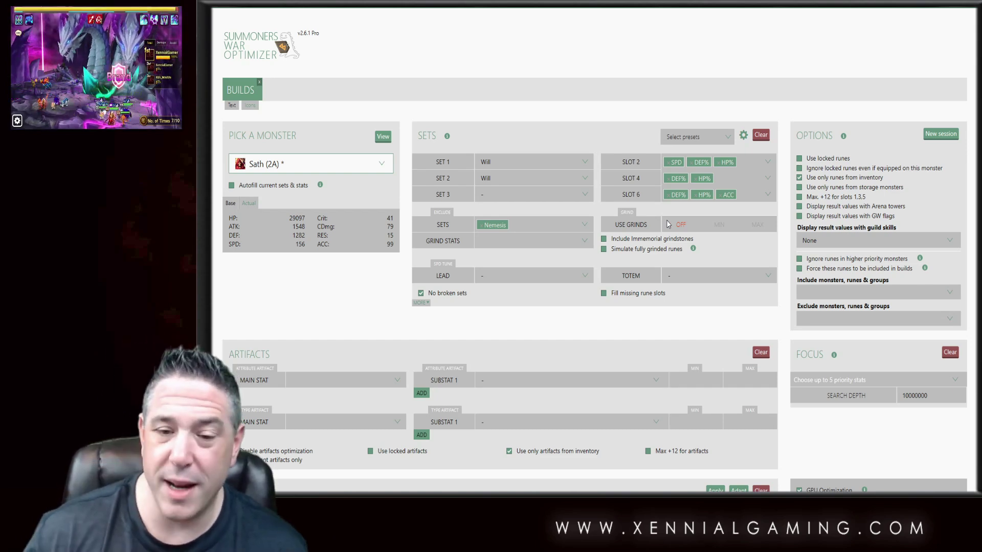
Try including Immemorial grindstones and simulating fully grinded runes with grinds at MIN, and switch these options off again
left_click(627, 241)
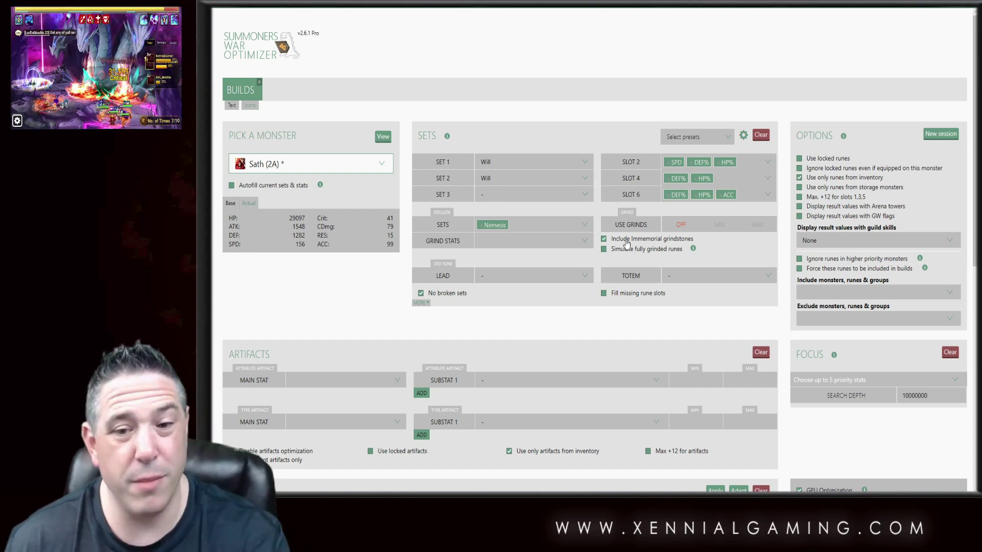
left_click(627, 241)
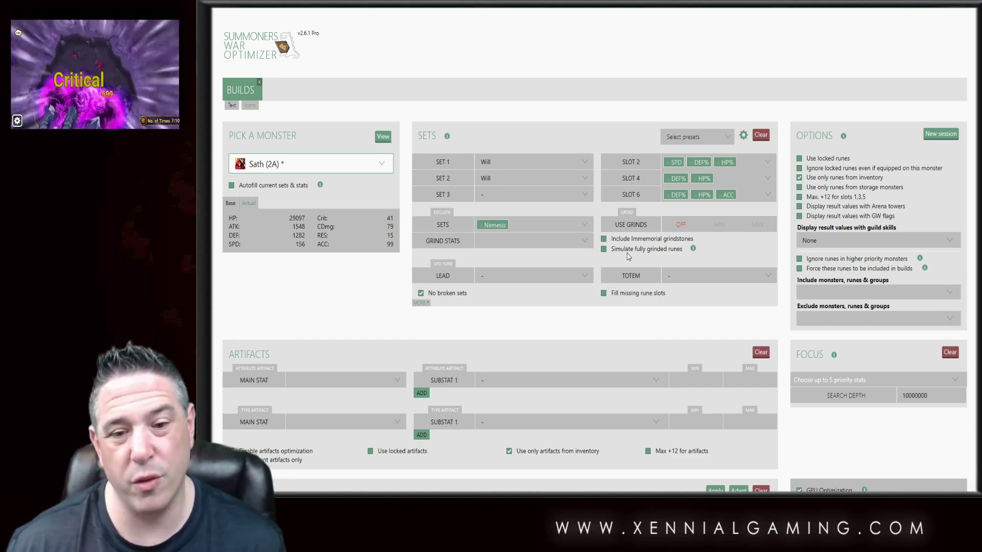
left_click(614, 254)
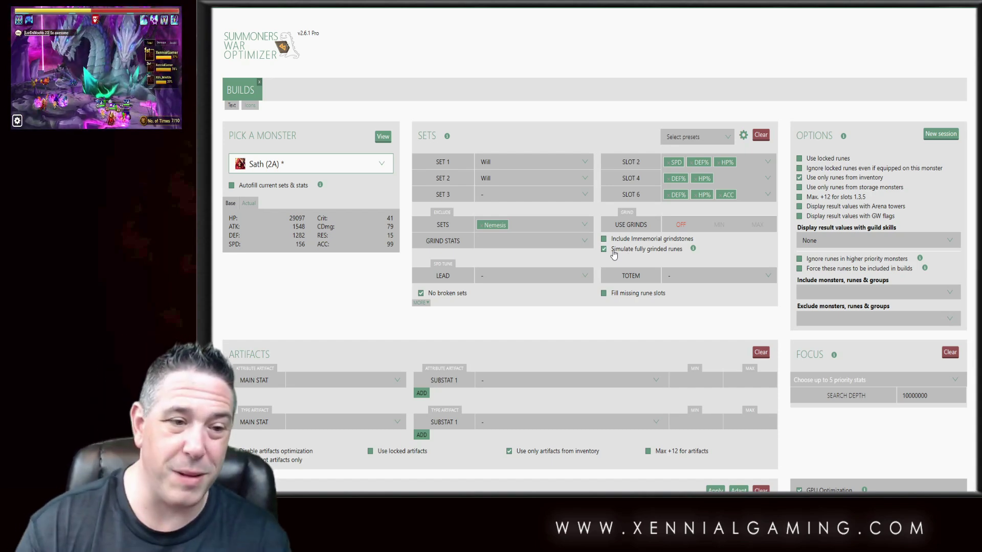
left_click(724, 227)
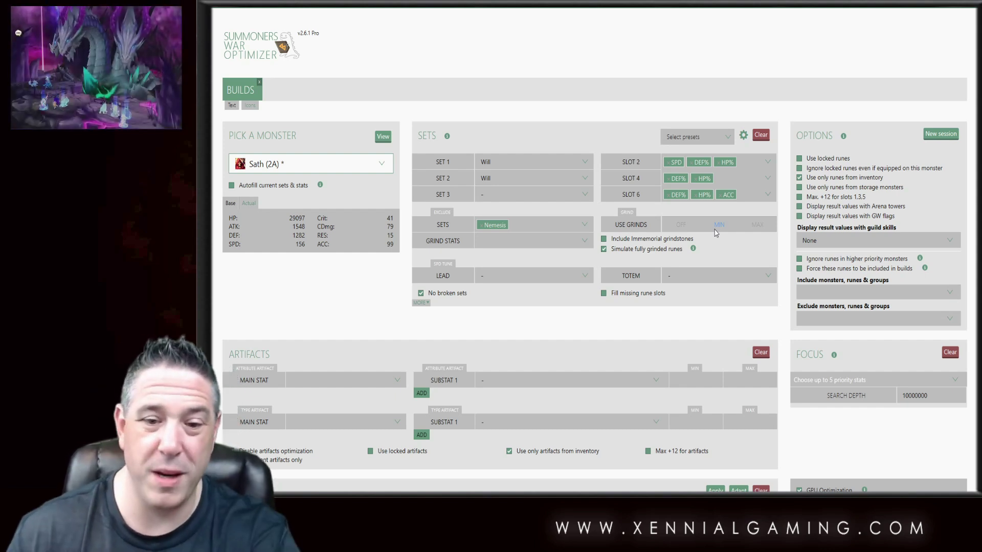
left_click(606, 250)
left_click(682, 225)
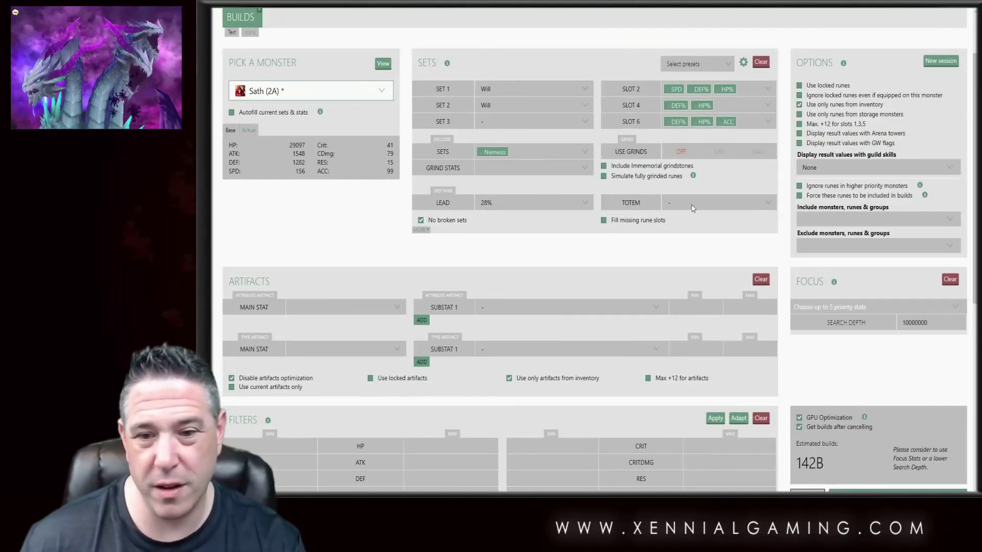
Set the speed-tuning totem to 15% and run the build optimization for Sath (2A)
left_click(693, 205)
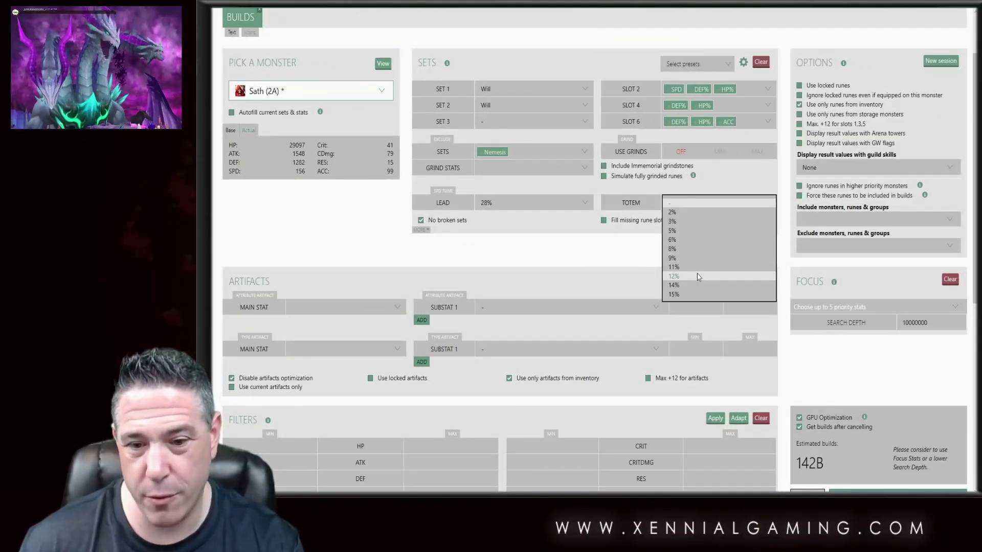
left_click(674, 294)
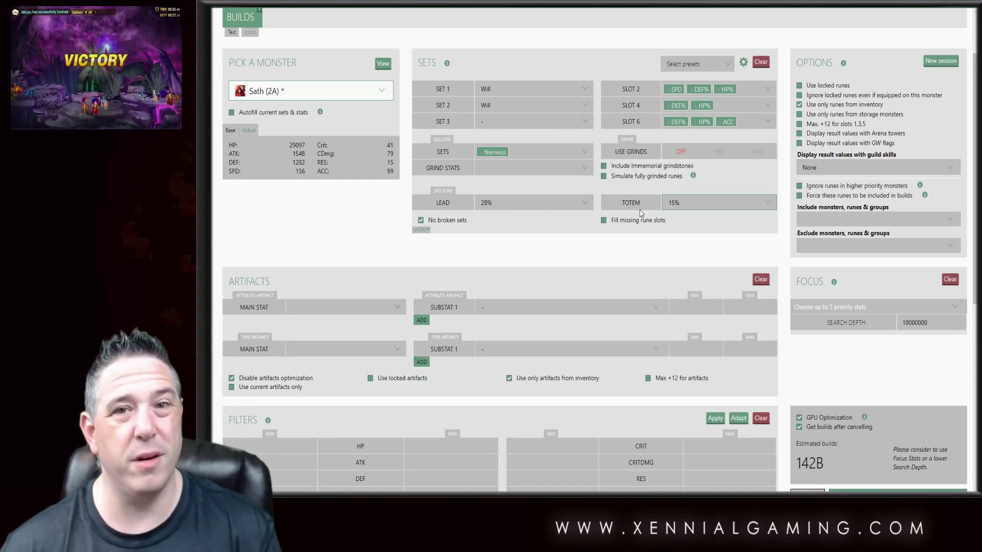
scroll(878, 240, "down", 5)
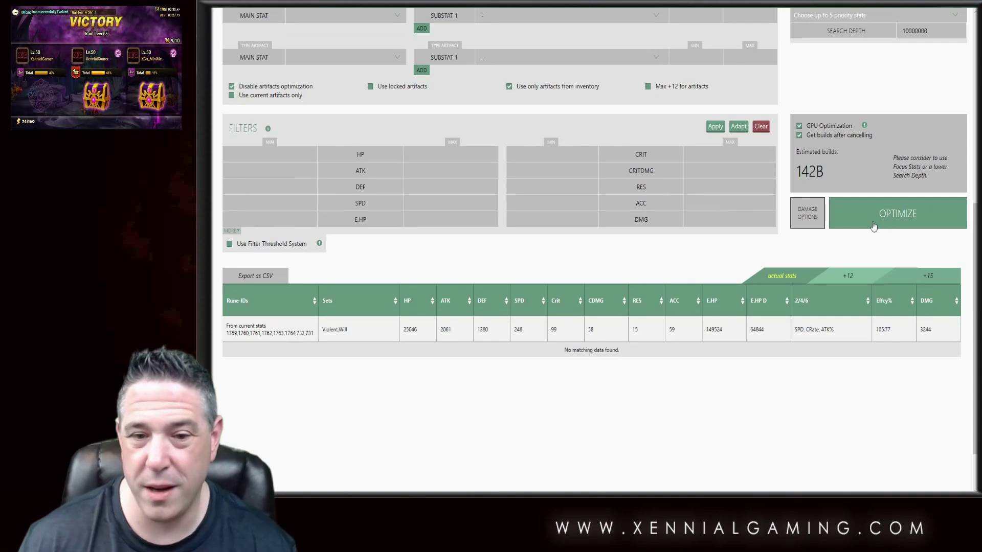
left_click(900, 230)
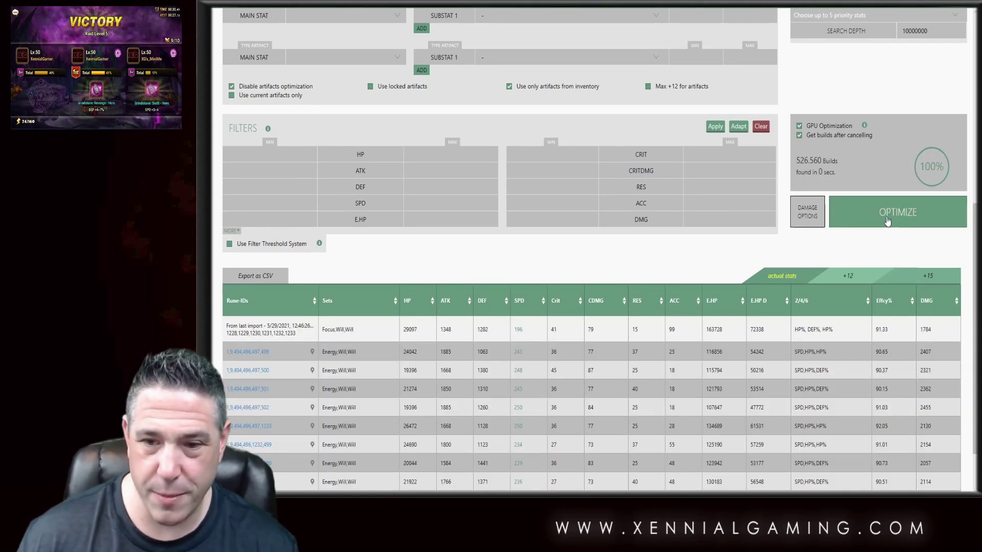
scroll(592, 275, "down", 1)
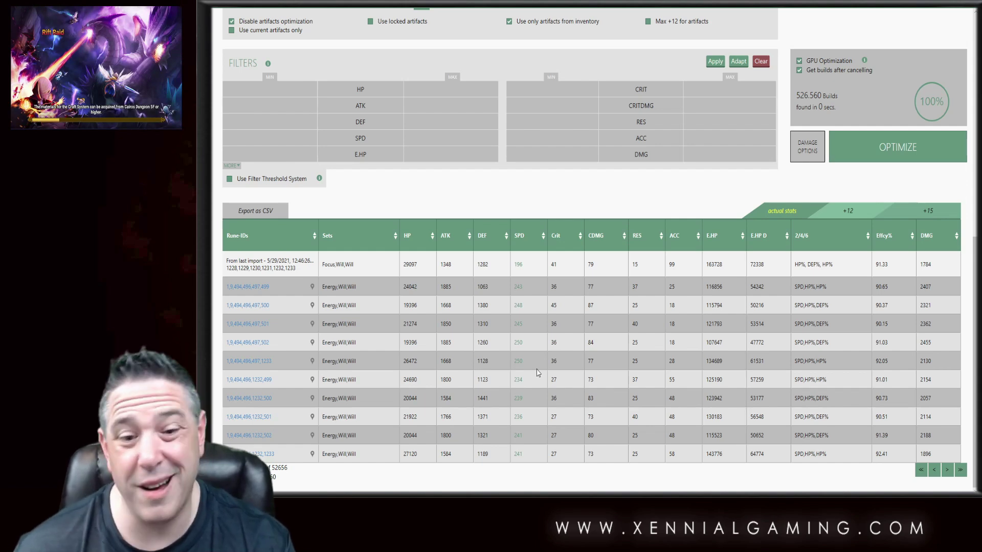
Clear the speed lead value and run the build optimization again to compare the SPD values
scroll(540, 369, "up", 5)
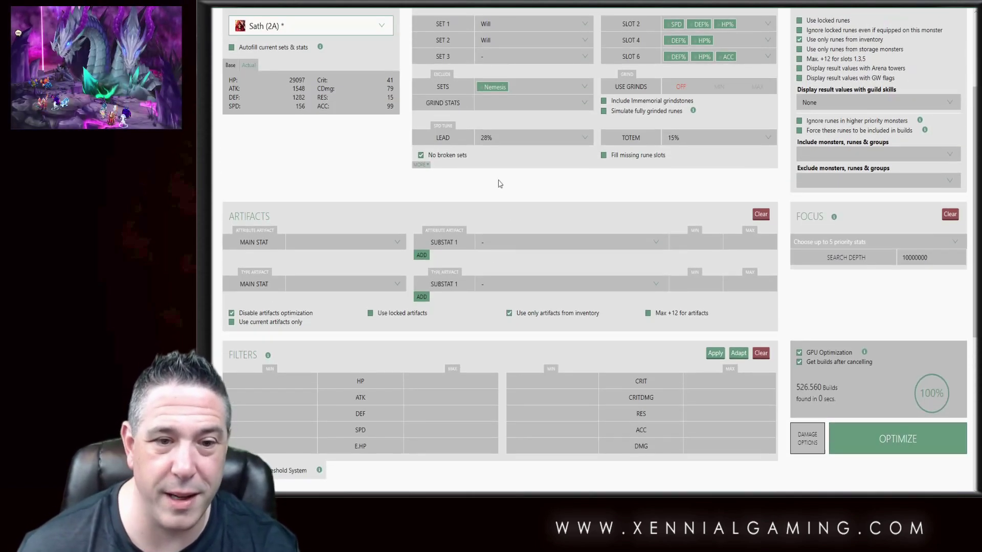
left_click(488, 138)
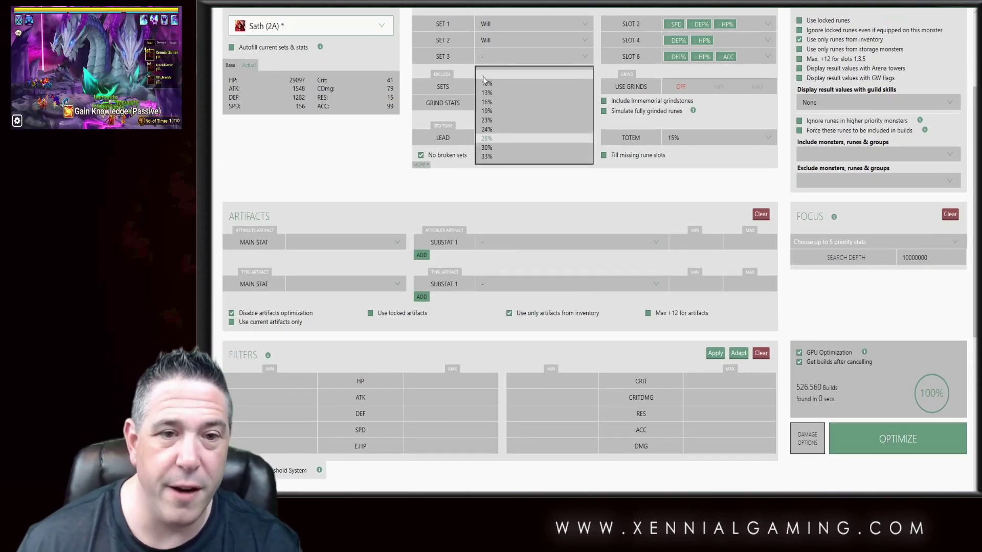
left_click(567, 108)
scroll(932, 202, "down", 5)
left_click(890, 149)
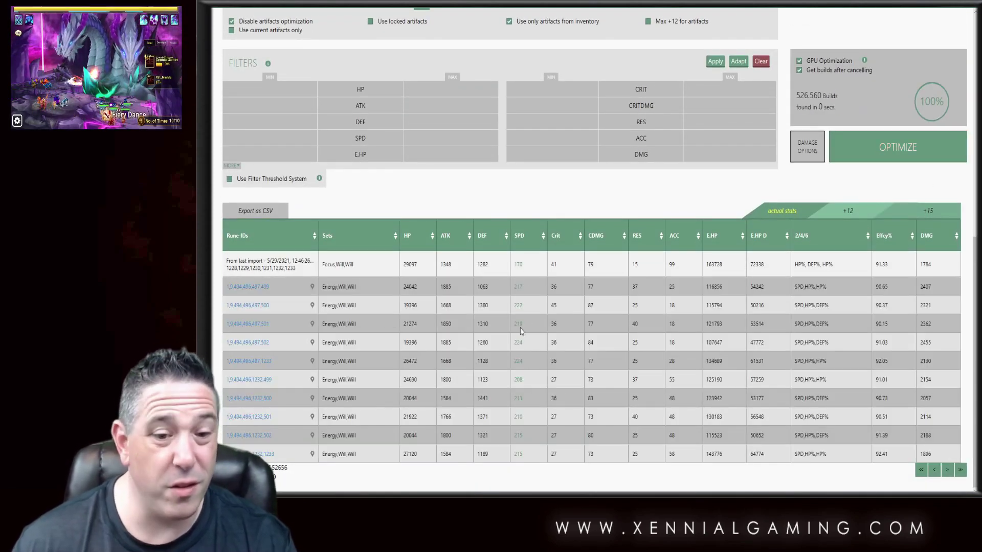
Expand the extra team set bonus options, and try No broken sets disabled before enabling it again
scroll(565, 362, "up", 7)
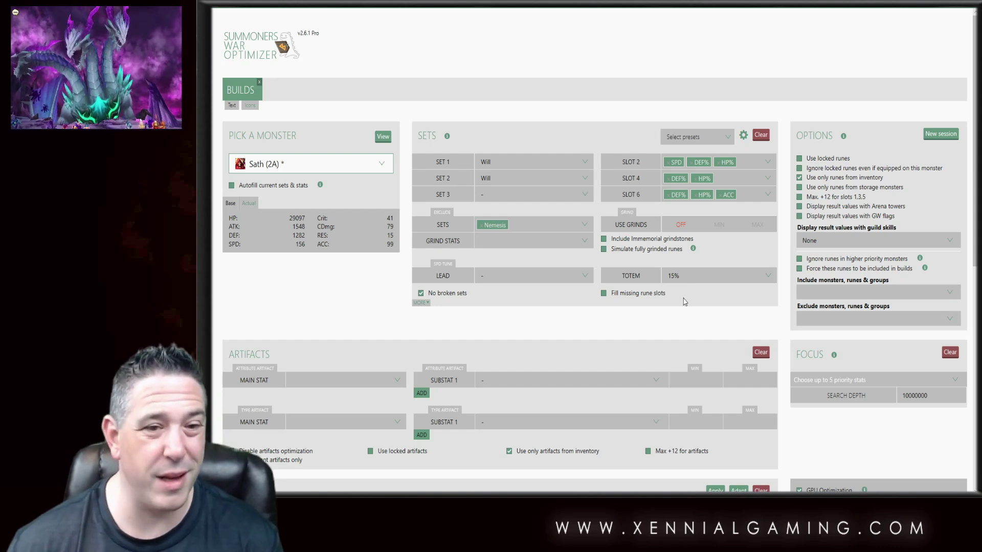
left_click(421, 302)
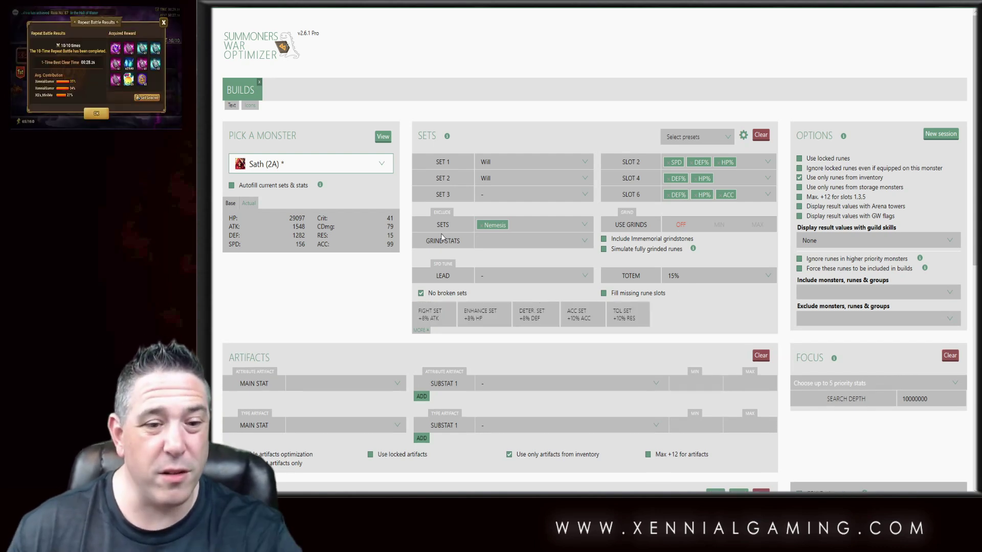
left_click(421, 330)
left_click(420, 302)
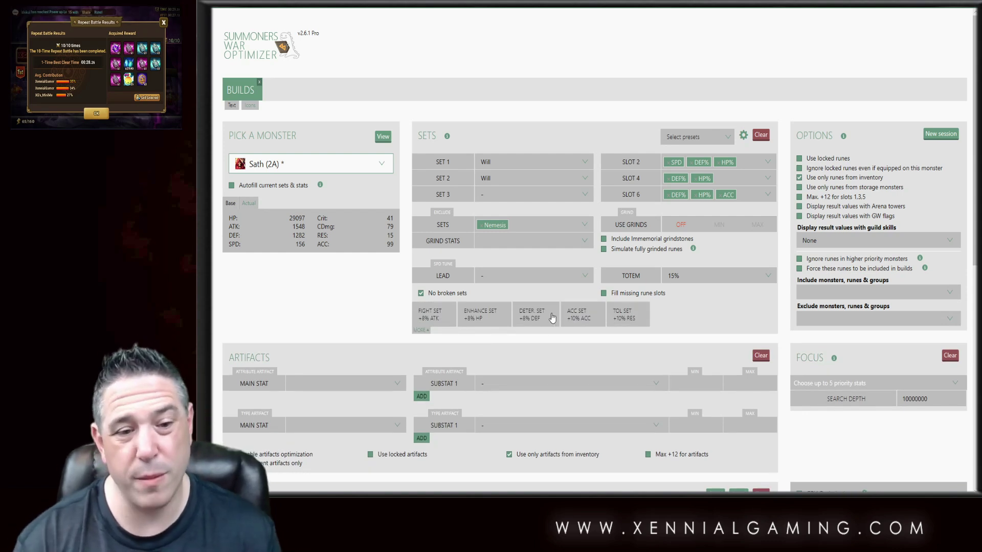
left_click(440, 293)
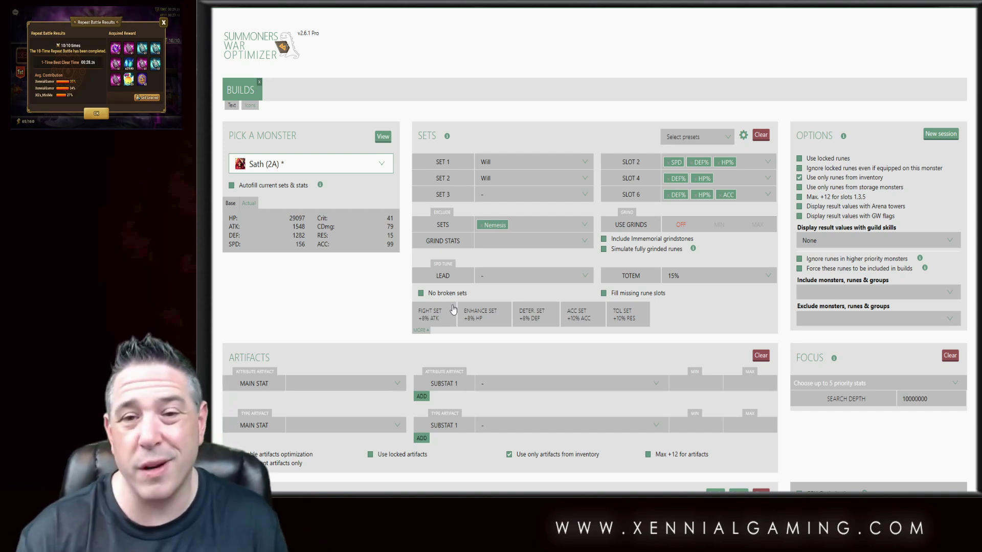
left_click(421, 293)
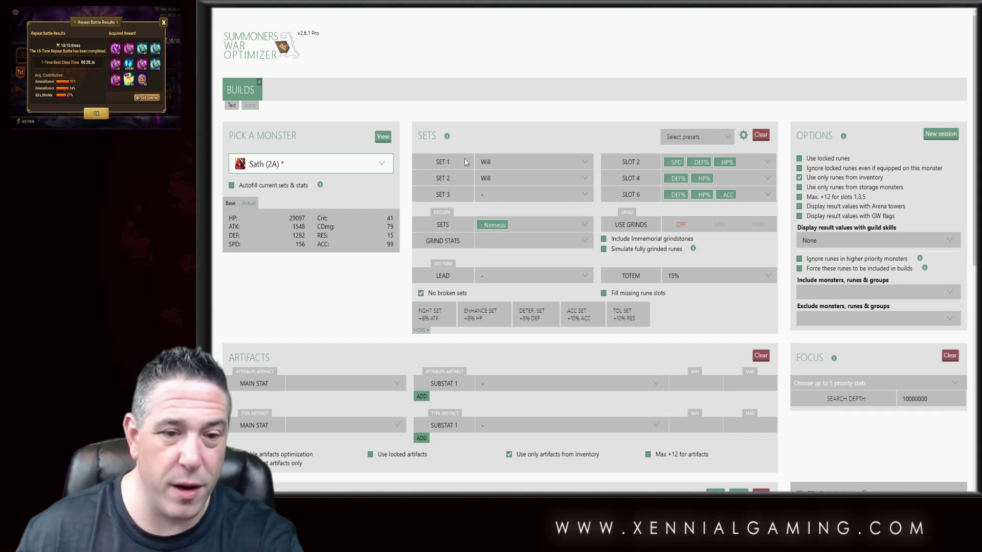
Set the third rune set to Fight and try the Fight set +8% ATK bonus, switching the bonus off again
left_click(499, 194)
key("Return")
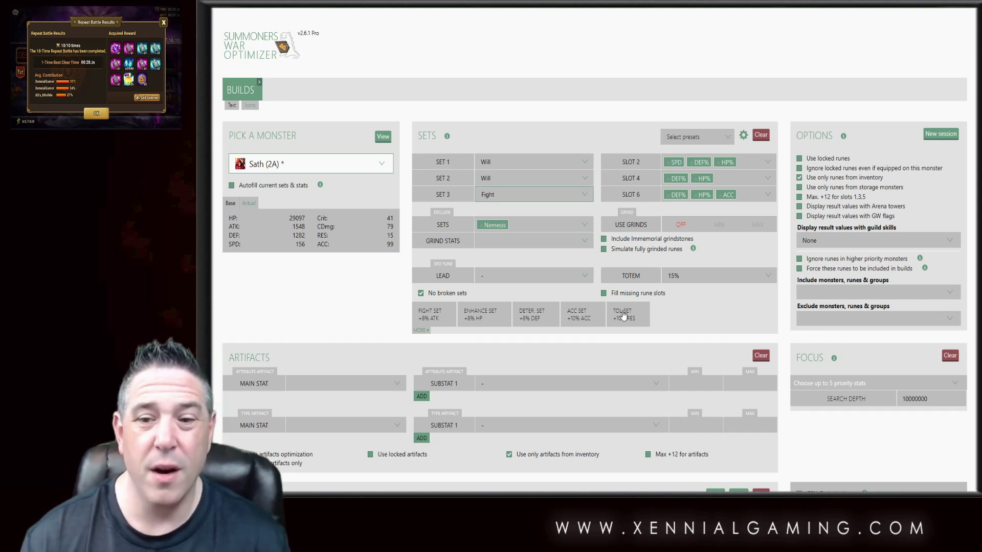
left_click(438, 317)
left_click(438, 317)
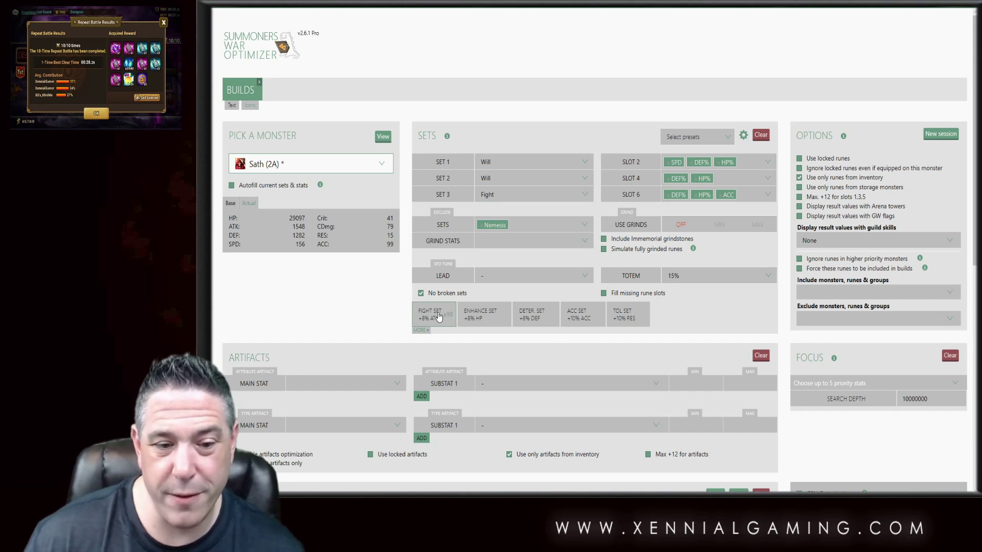
left_click(424, 321)
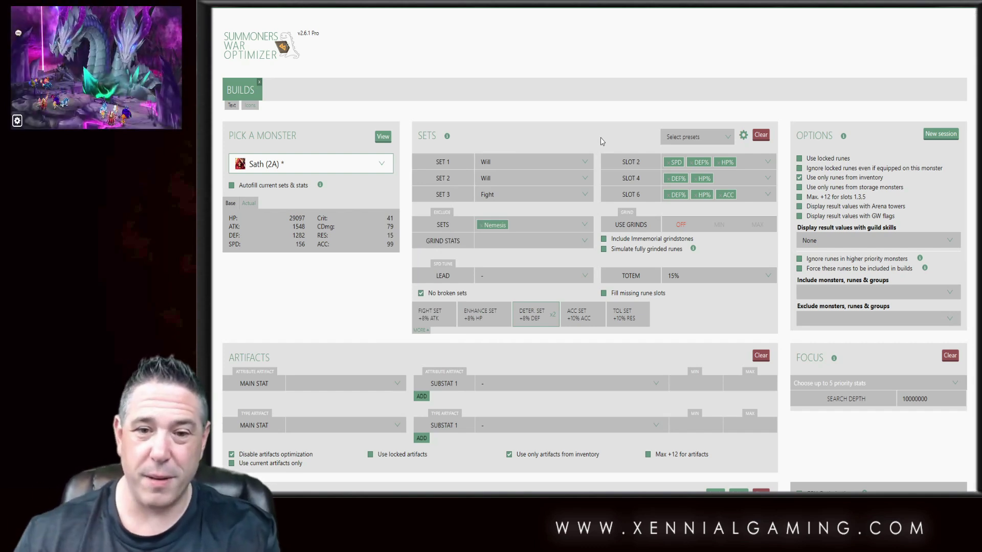
Open the preset manager and select the monster Sath (2A) for a new preset
left_click(697, 142)
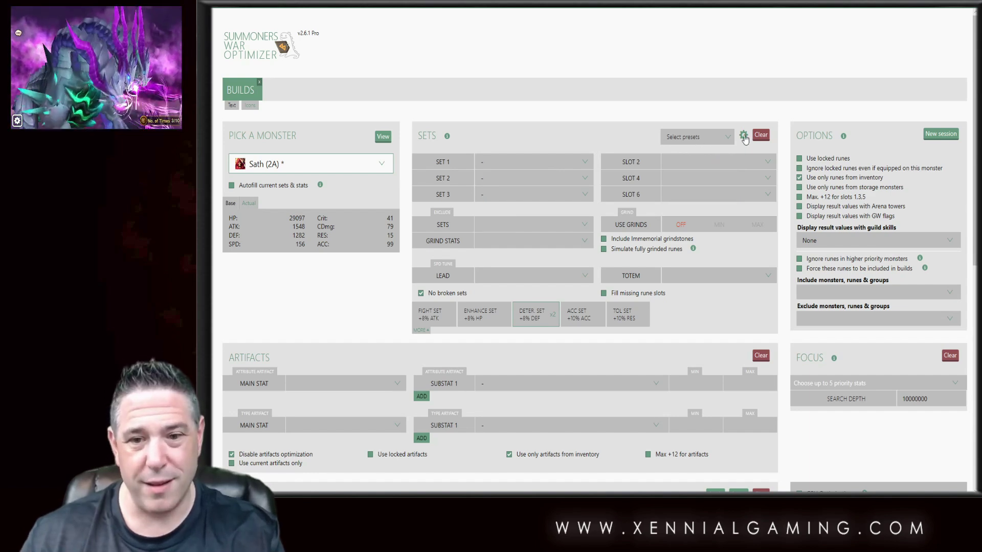
left_click(743, 136)
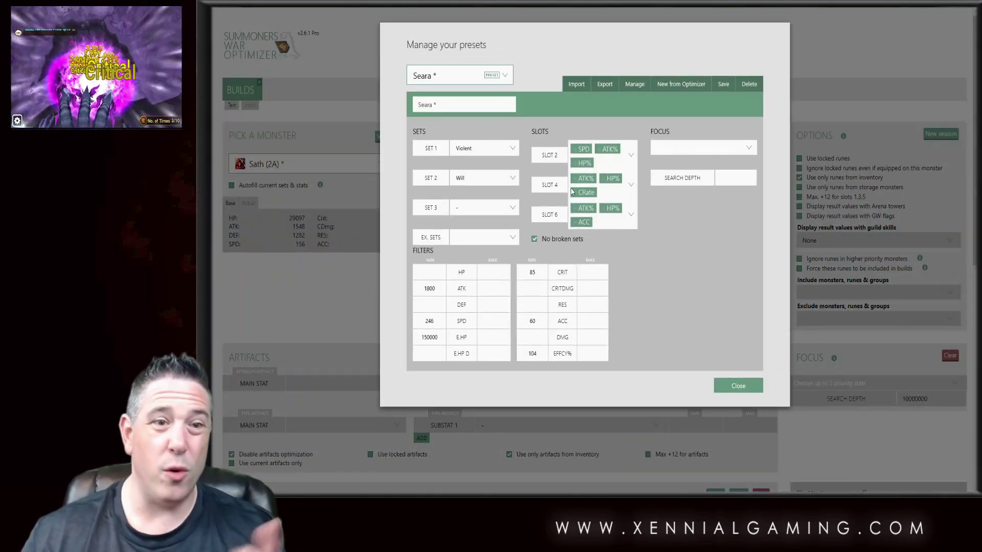
left_click(463, 75)
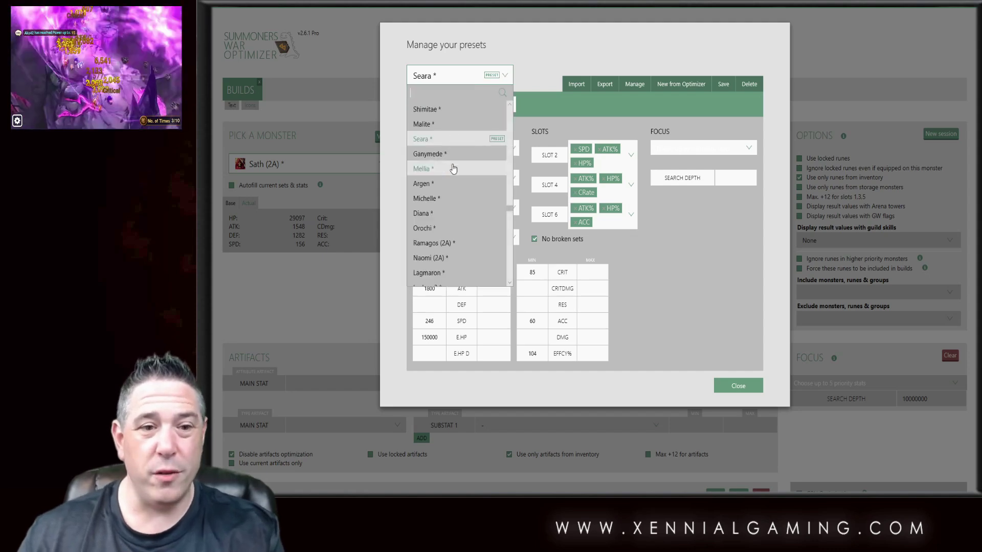
scroll(456, 191, "down", 10)
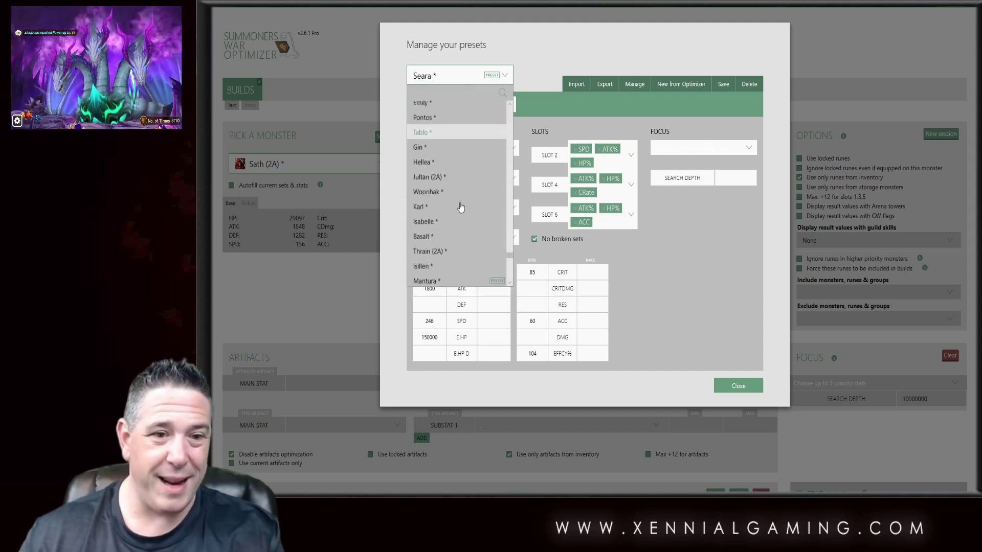
left_click(435, 82)
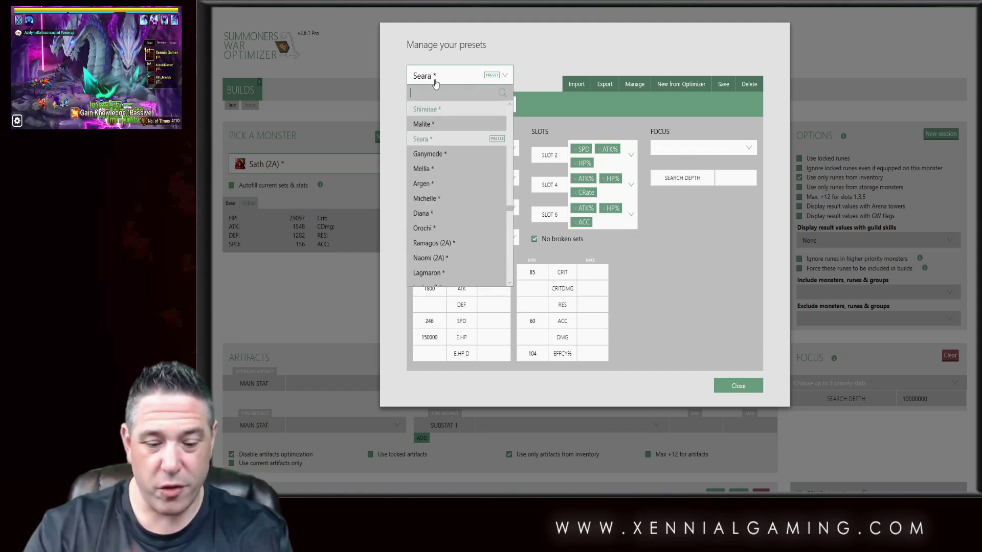
type("sath")
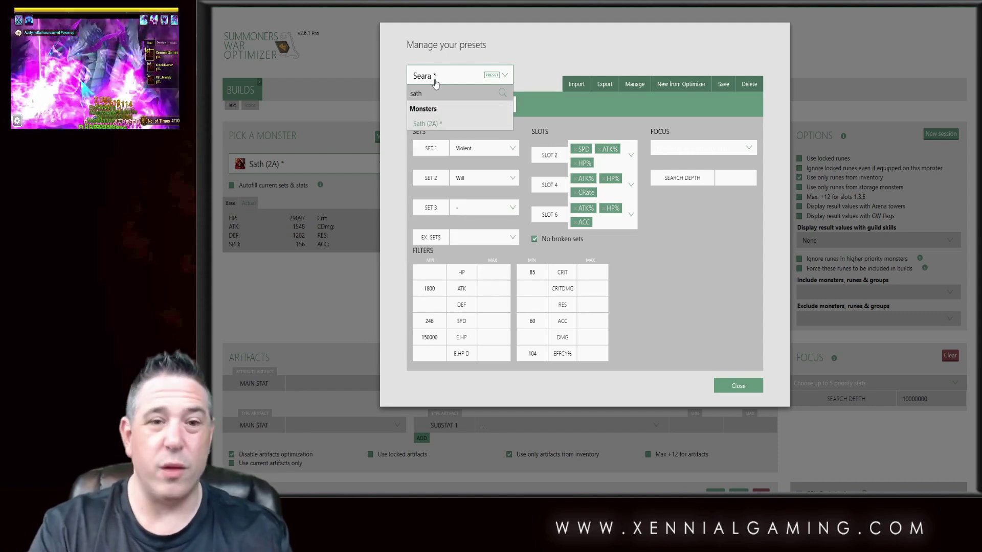
key("Return")
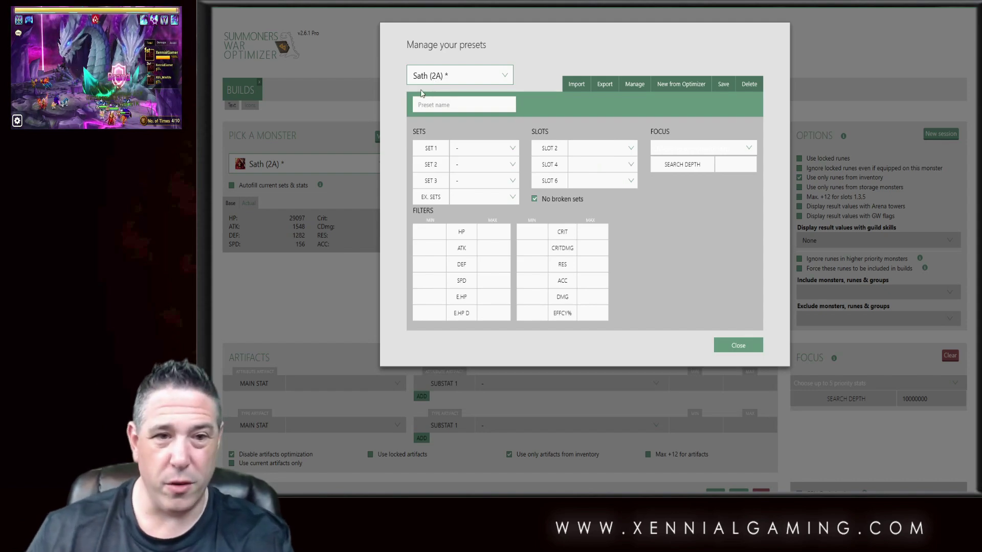
Set the preset's first and second rune sets to Will and the third to Fight
left_click(469, 150)
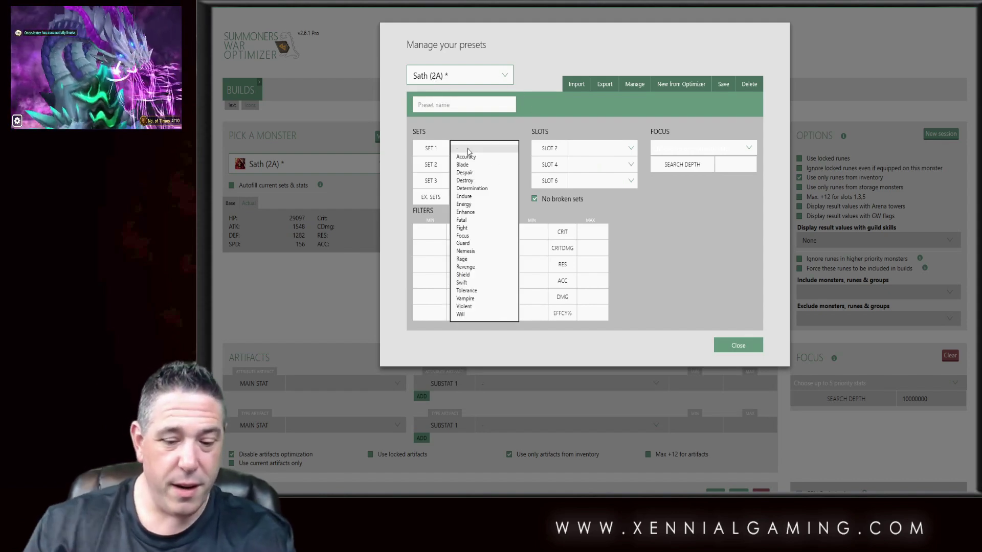
key("w")
key("Tab")
type("wil")
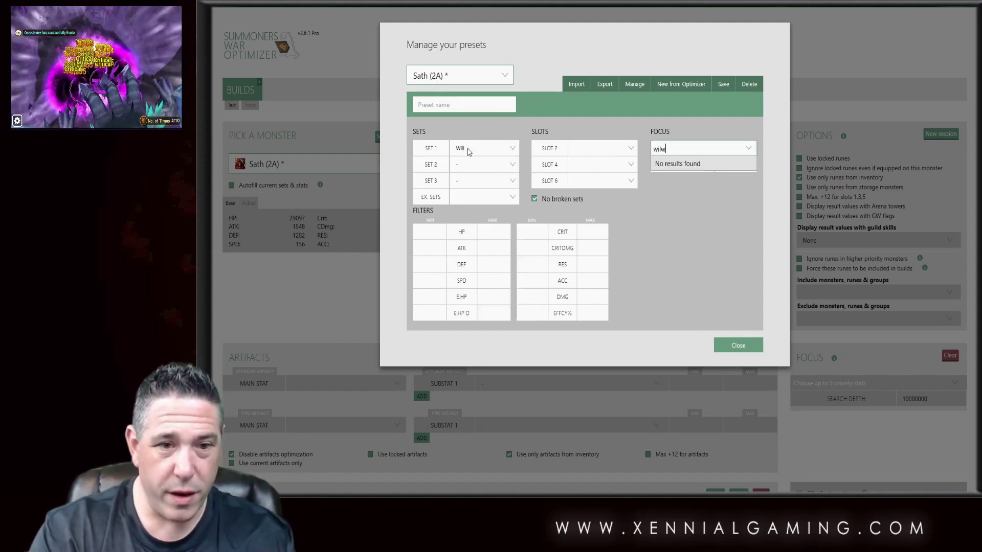
left_click(471, 167)
type("w")
key("Tab")
key("f")
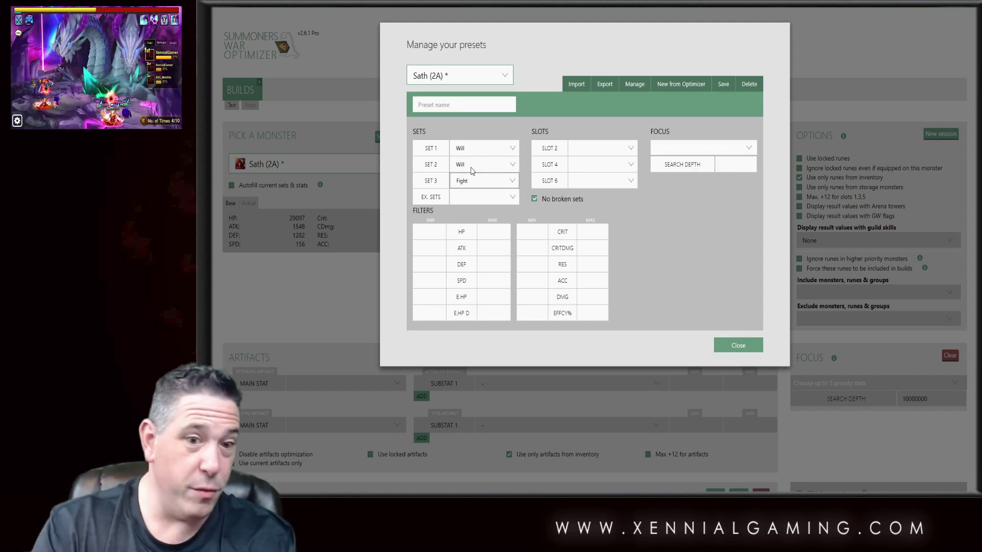
Exclude the Nemesis and Shield sets from the preset and clear its third rune set
key("Tab")
type("nem")
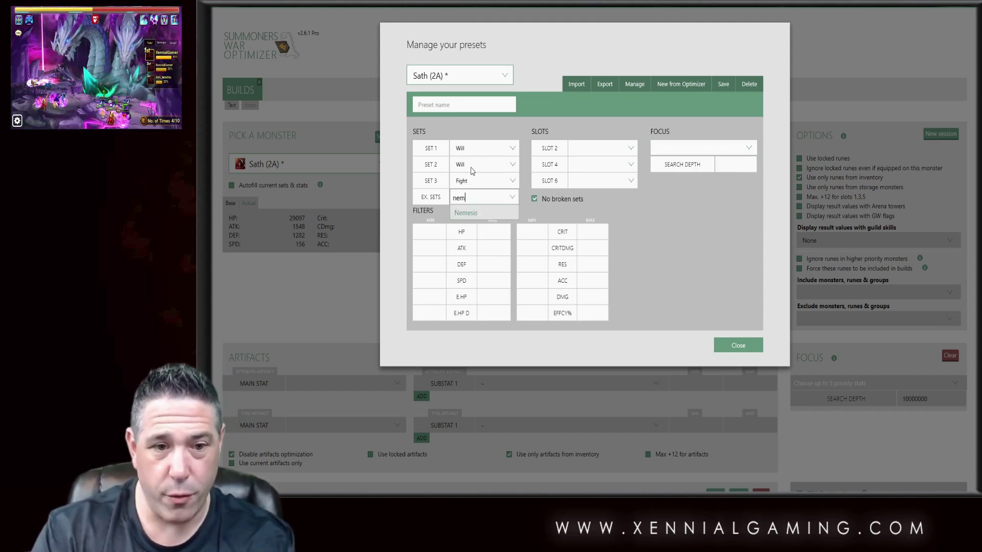
key("Return")
type("shi")
key("Return")
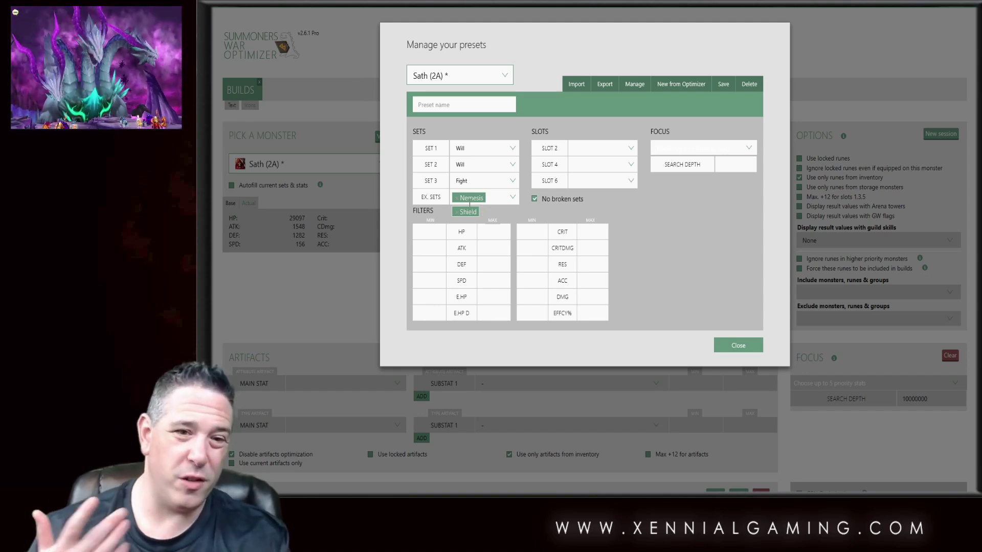
left_click(486, 180)
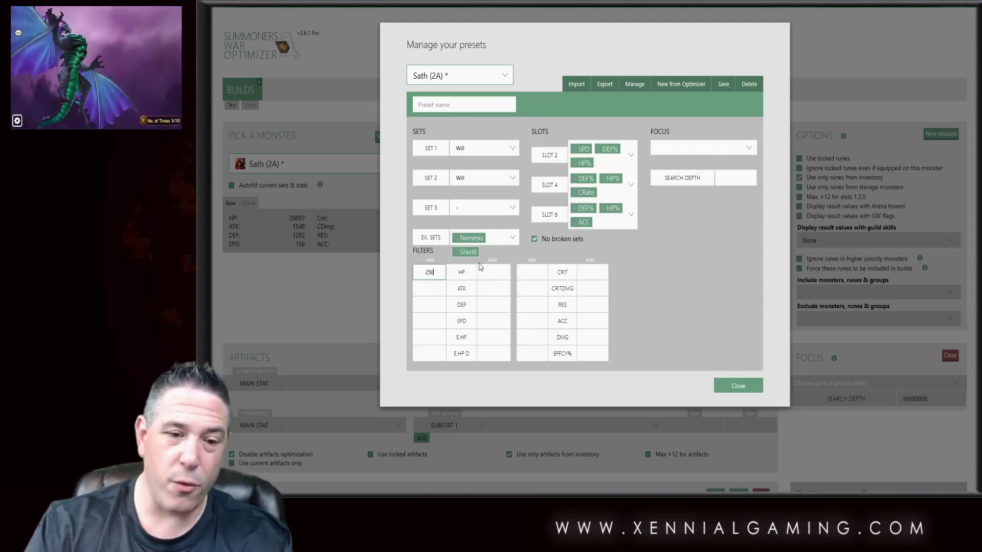
Set the preset's filters to minimum HP 25000, SPD 153–161, minimum E.HP 150000, ACC 85–90 and minimum efficiency 90, and save the preset
type("0")
key("Tab")
key("Tab")
key("Tab")
key("Tab")
key("Tab")
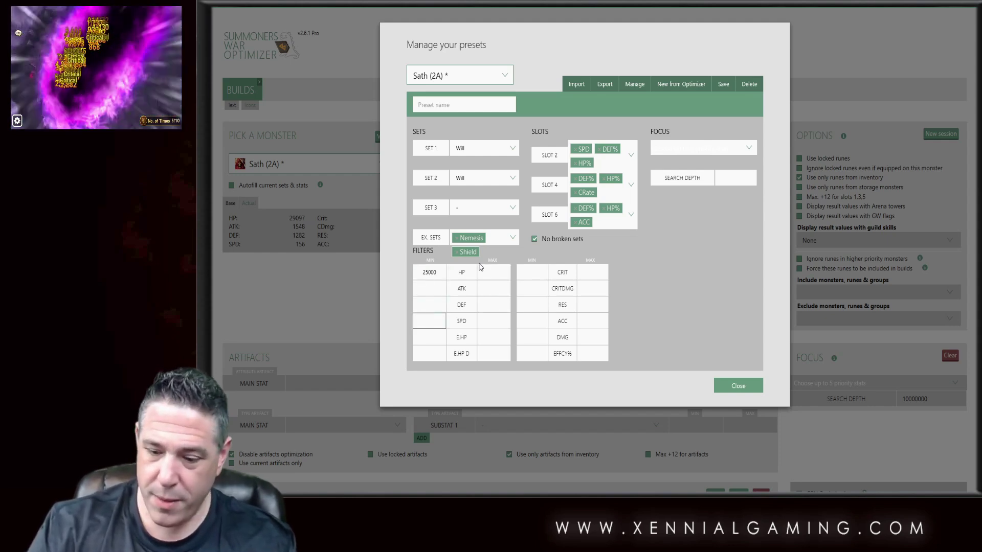
key("Tab")
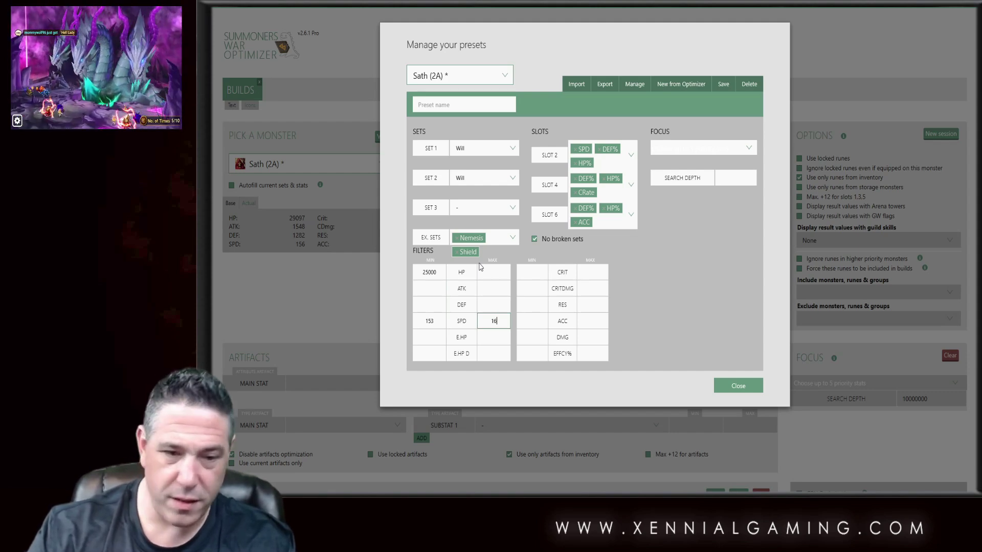
key("Tab")
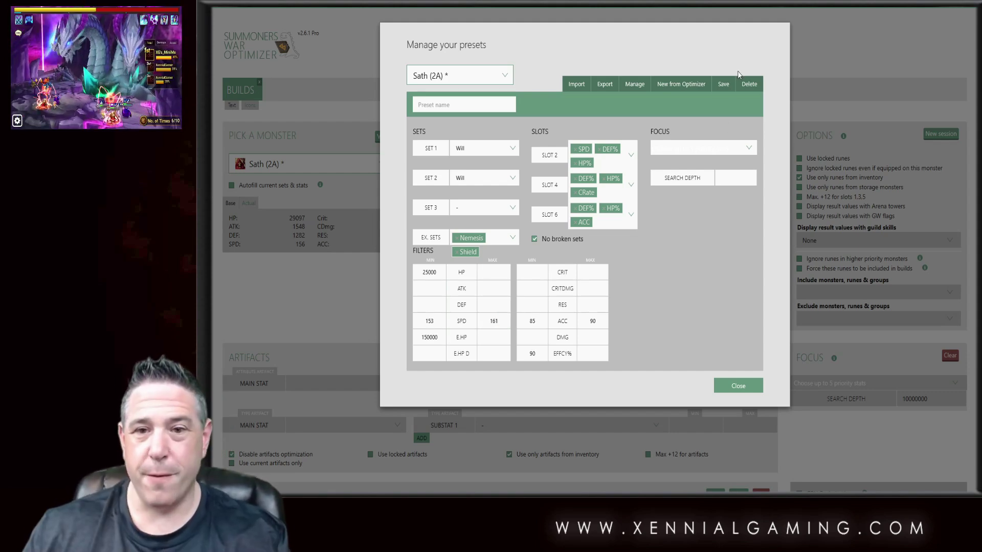
left_click(723, 85)
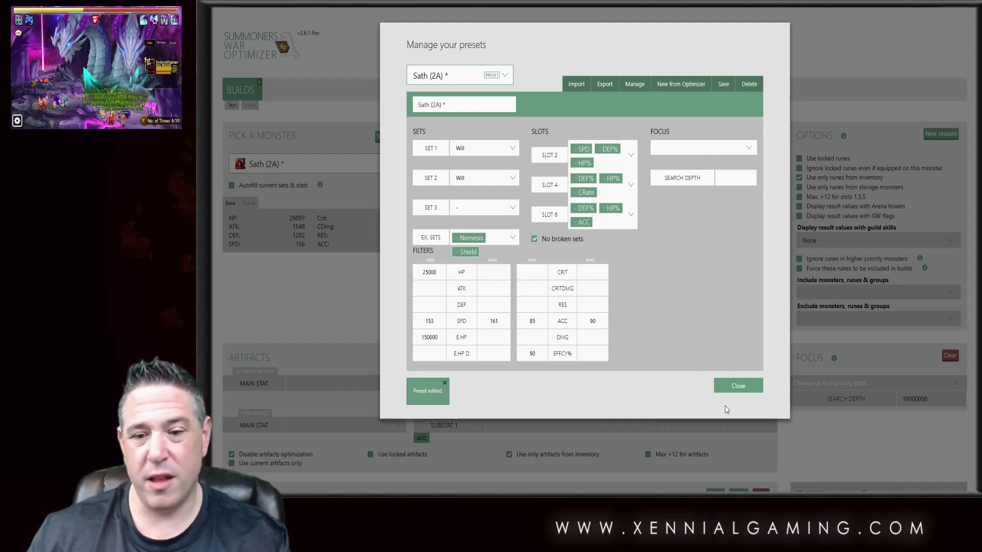
left_click(734, 387)
Switch the build to Spectra (2A) and back to Sath (2A) to load Sath's saved preset
left_click(280, 164)
left_click(254, 271)
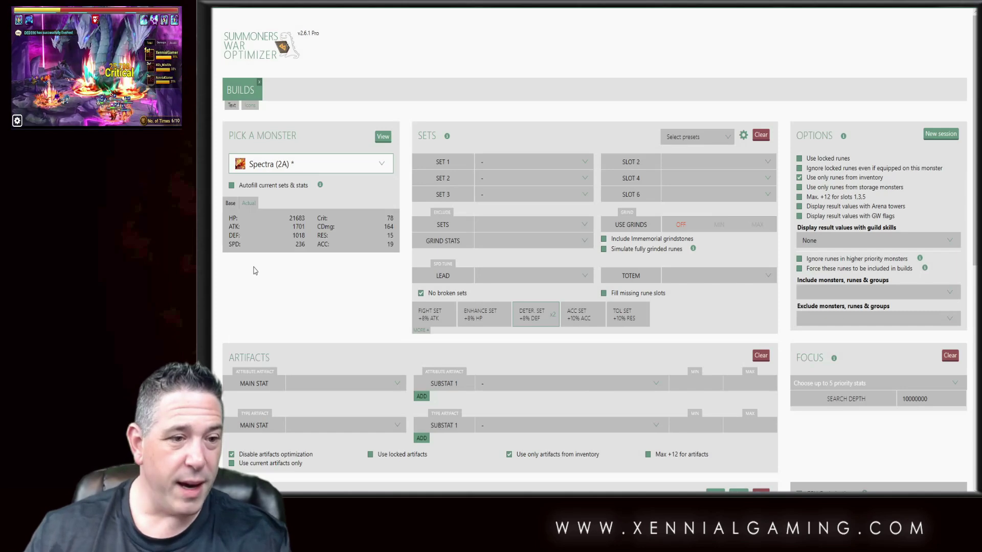
left_click(279, 165)
left_click(274, 198)
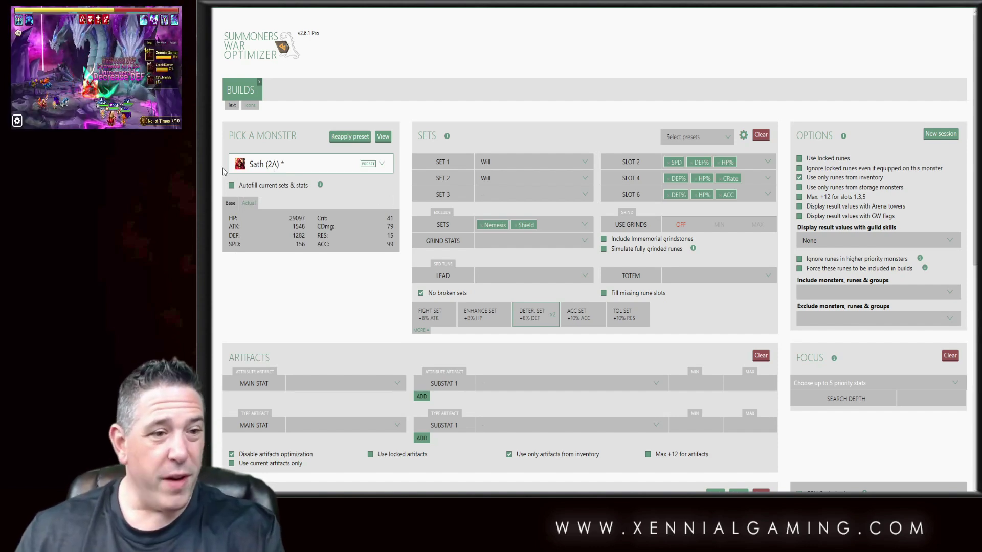
Turn on autofilling of current sets and stats and pick Ganymede as the monster
left_click(232, 187)
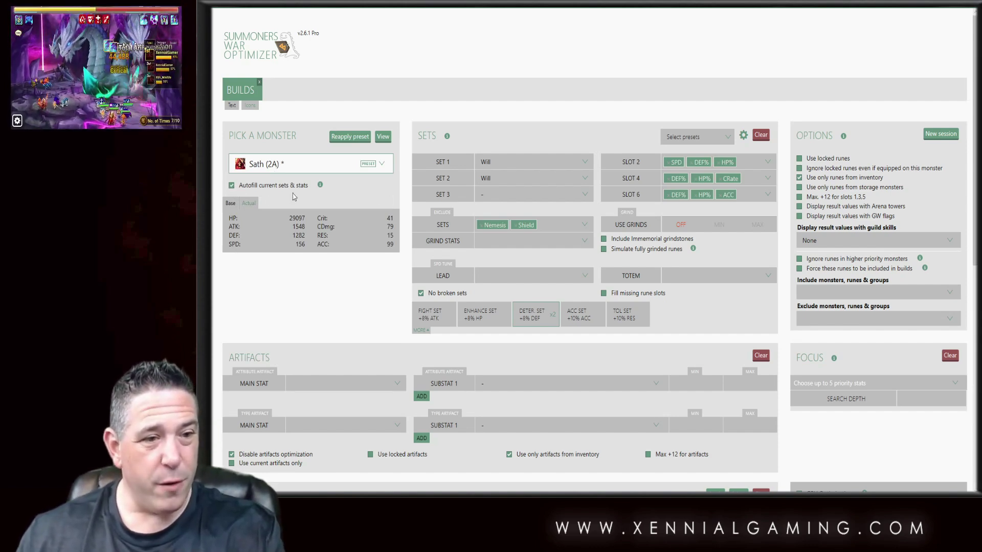
left_click(285, 175)
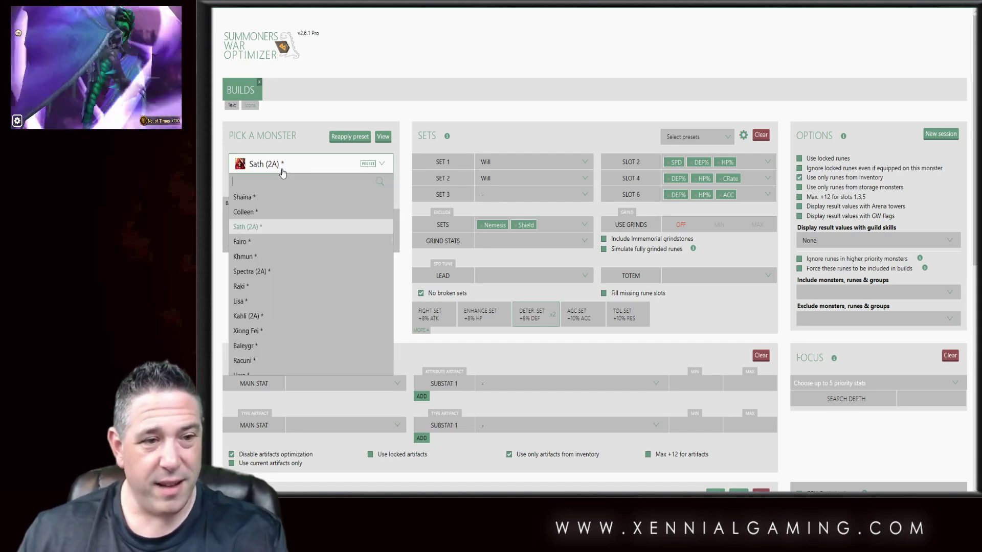
left_click(387, 234)
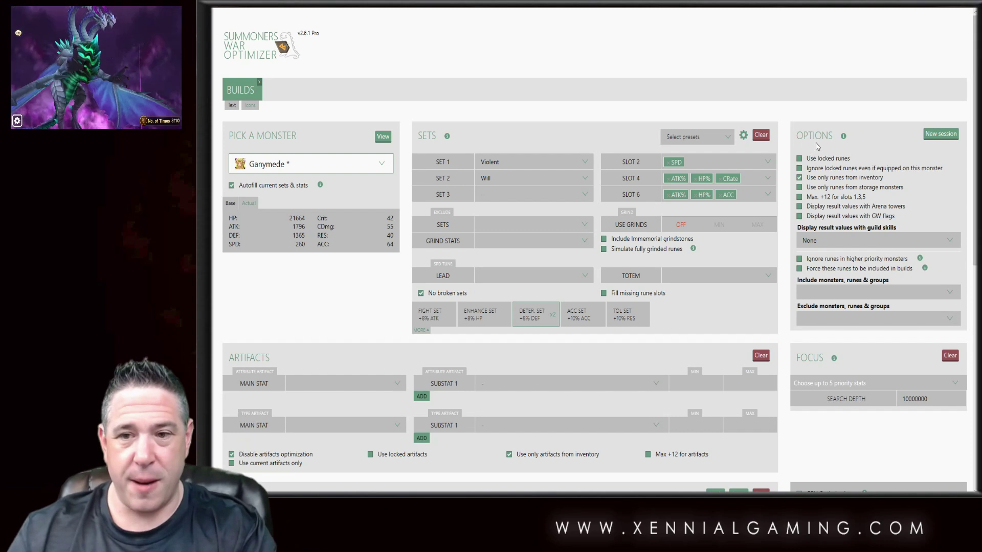
Stop restricting the build to inventory runes and allow locked runes
left_click(799, 177)
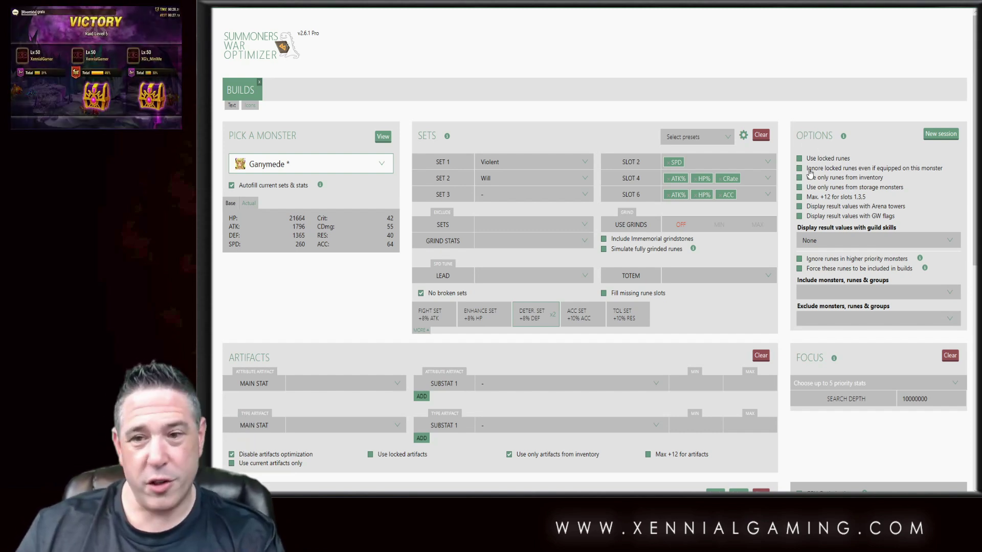
left_click(800, 159)
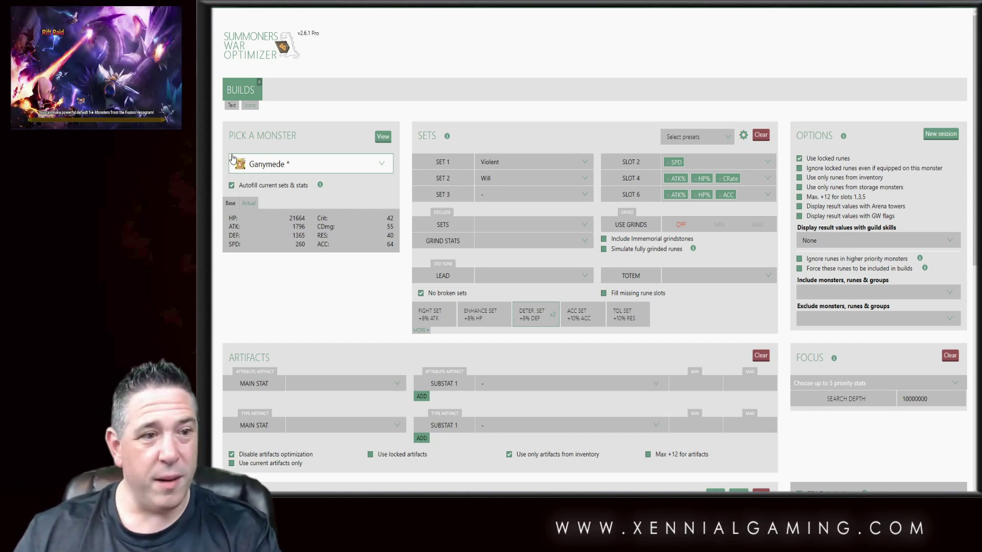
View the full monster list, sort it by average rune efficiency in descending order, and lock Vancliffe's runes
left_click(383, 136)
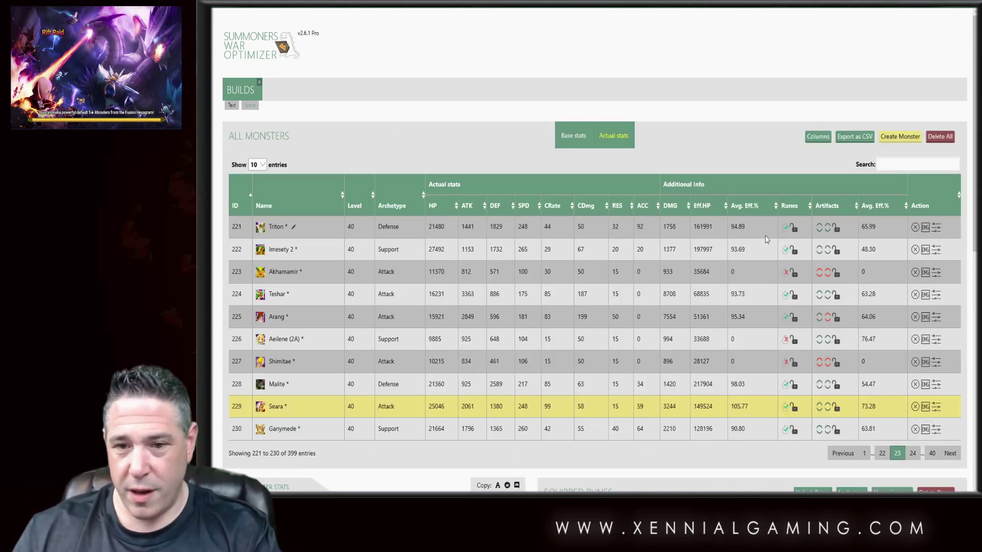
left_click(745, 207)
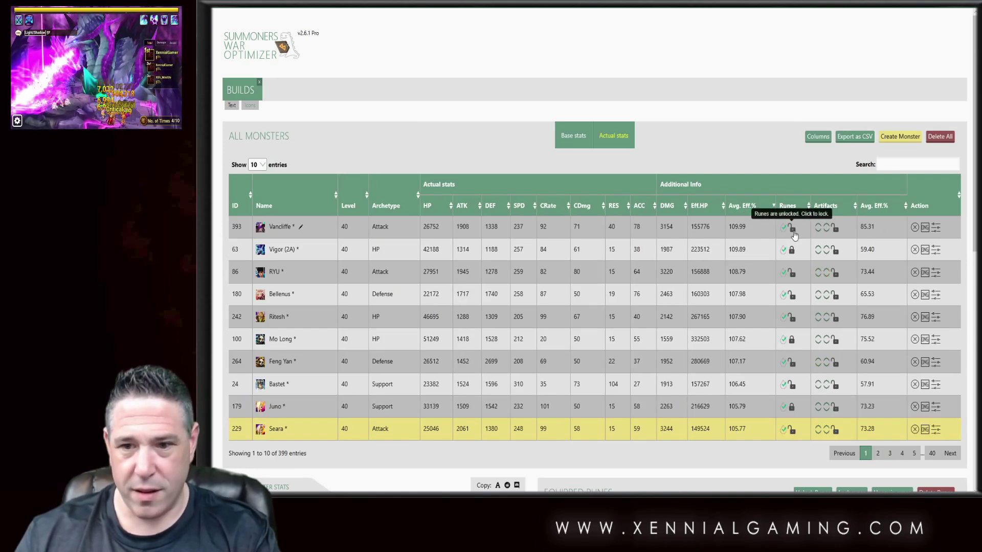
left_click(791, 227)
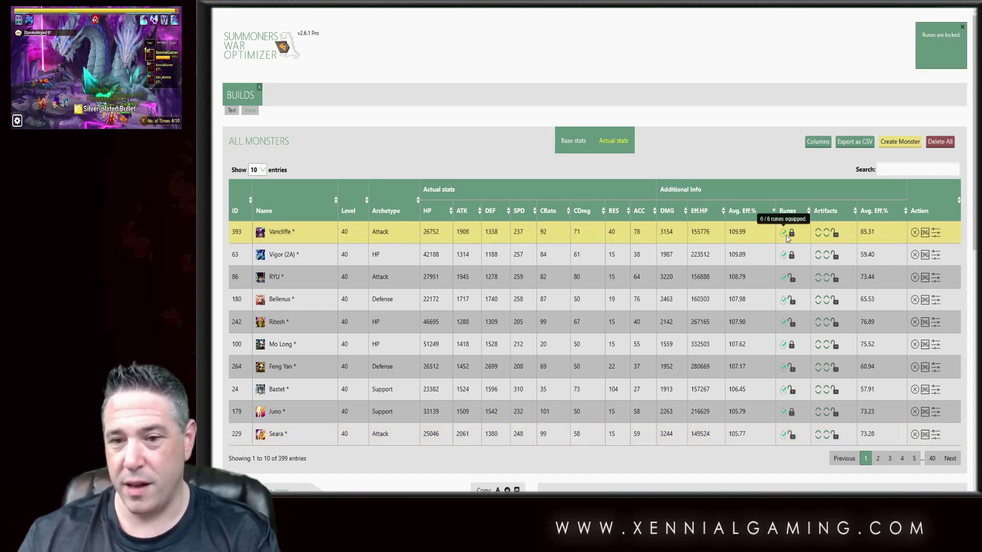
Open the list of all runes and lock the Energy rune with ID 2
left_click(736, 254)
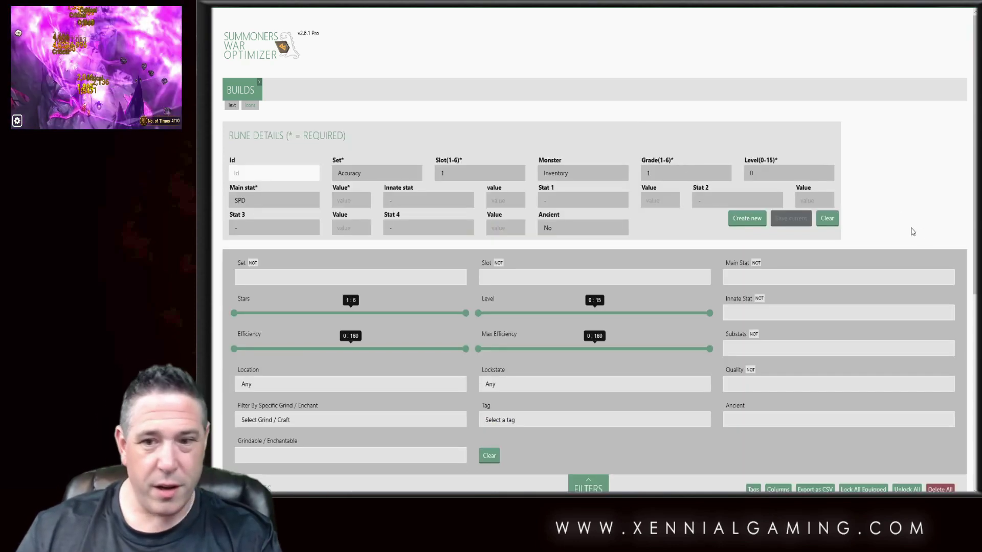
scroll(730, 269, "down", 6)
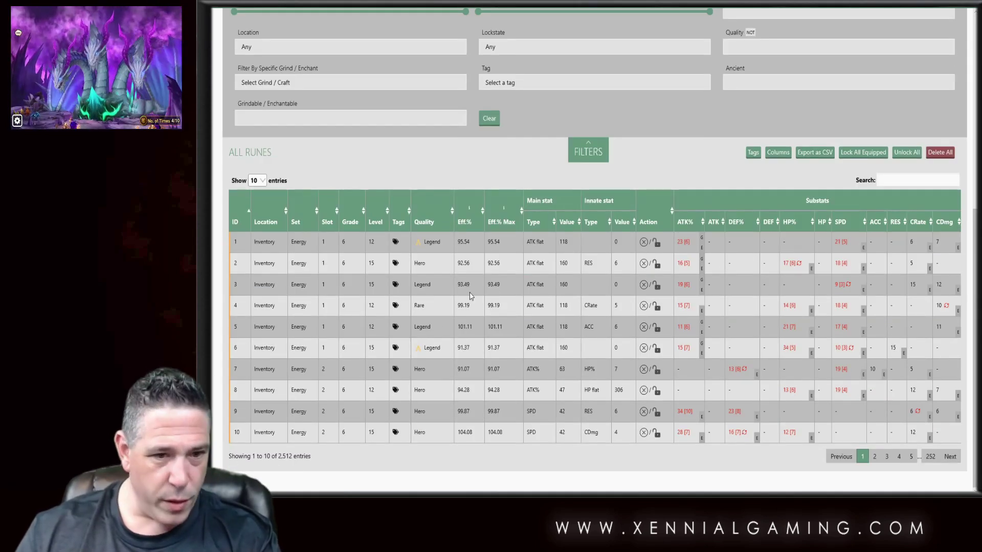
left_click(489, 267)
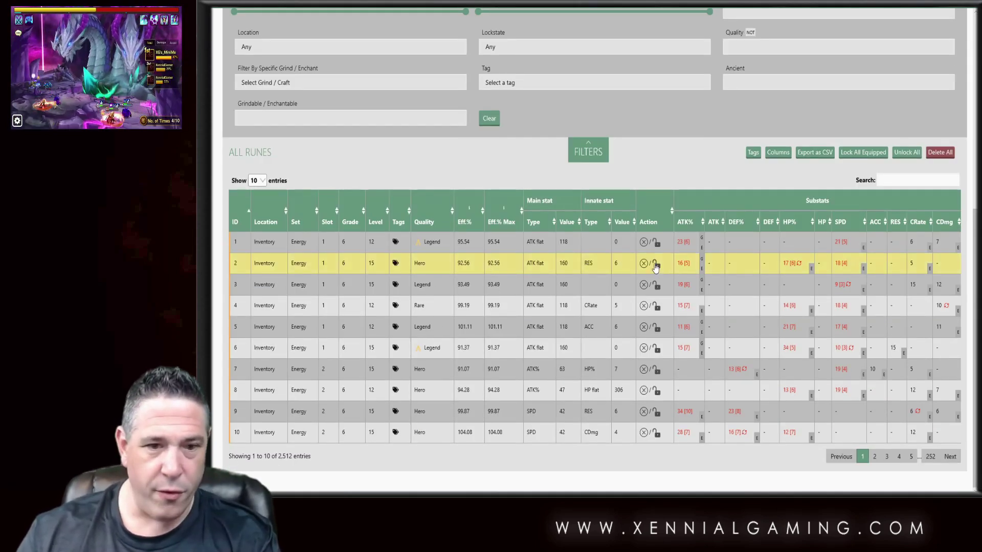
left_click(656, 265)
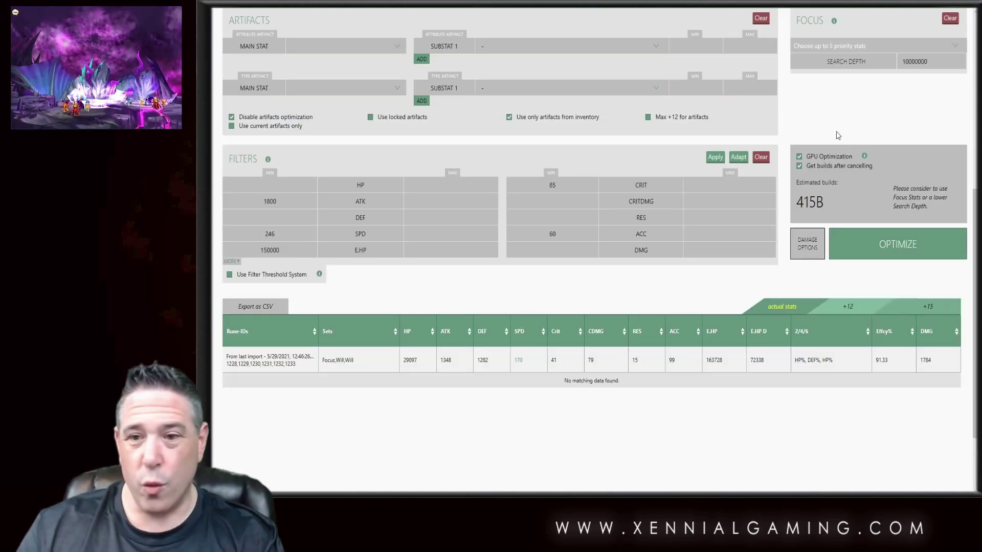
Return to Ganymede's build options and try allowing locked runes, switching the option off again
scroll(839, 148, "up", 5)
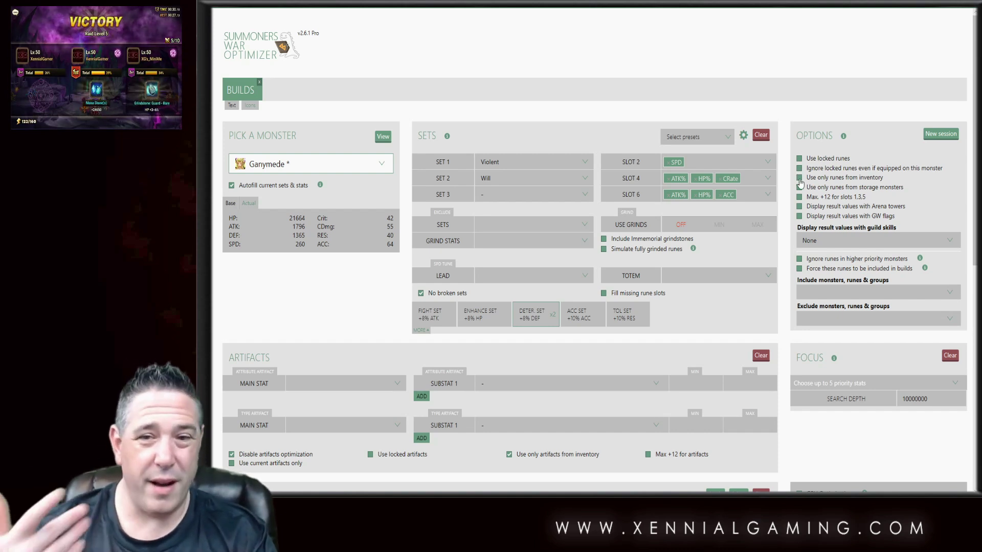
left_click(798, 158)
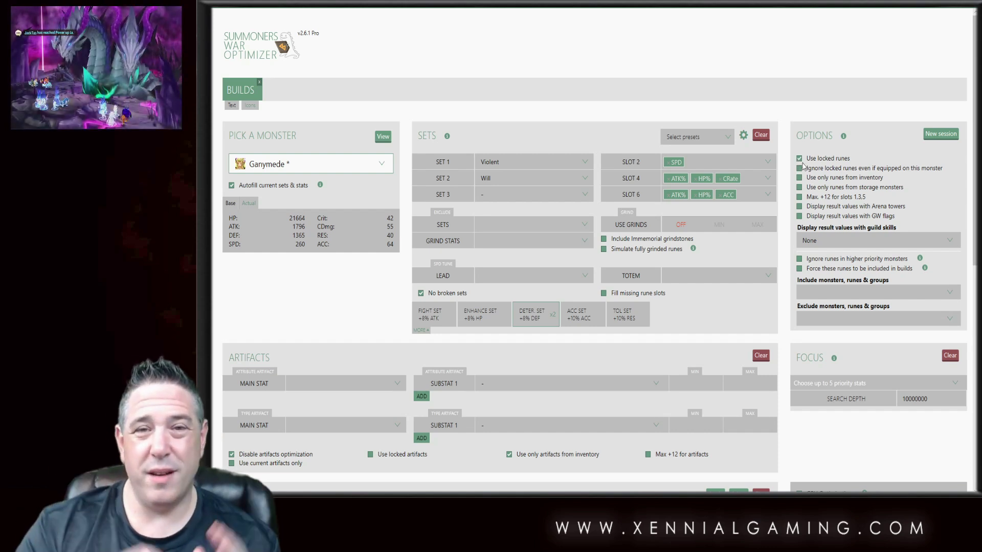
left_click(799, 158)
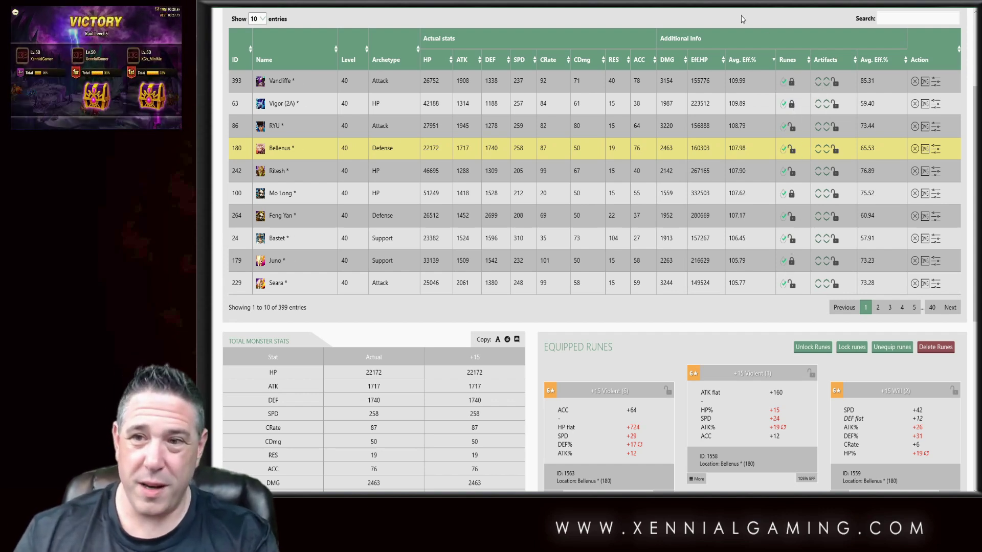
Search the monster list for "icaru" and lock the runes of Icaru 3 (2A) and Icaru 2 (2A)
left_click(905, 16)
type("icaru")
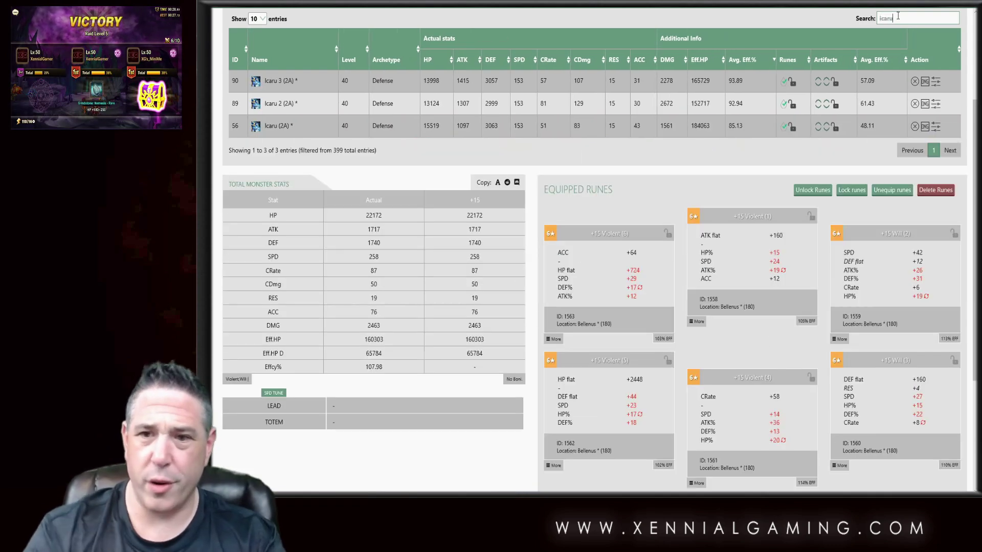
left_click(791, 82)
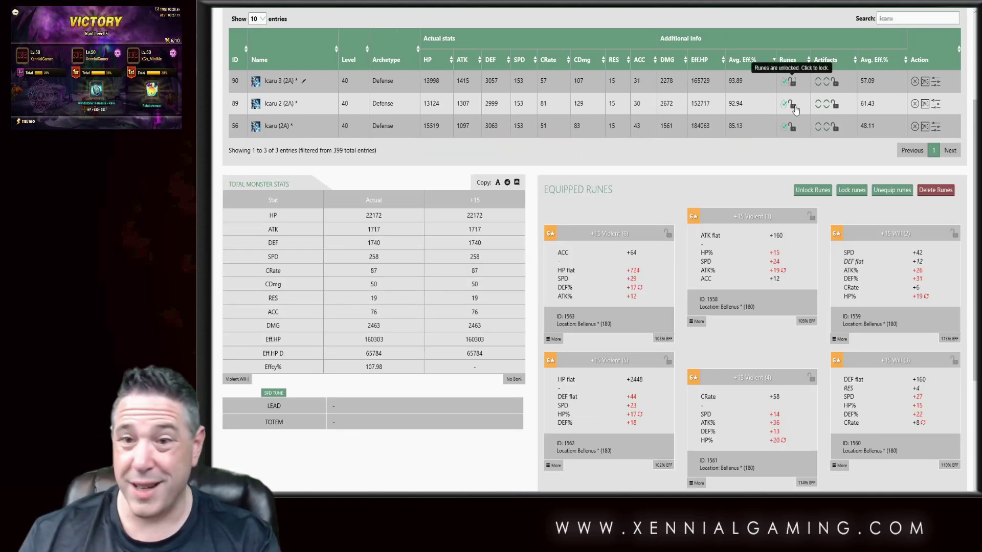
left_click(791, 109)
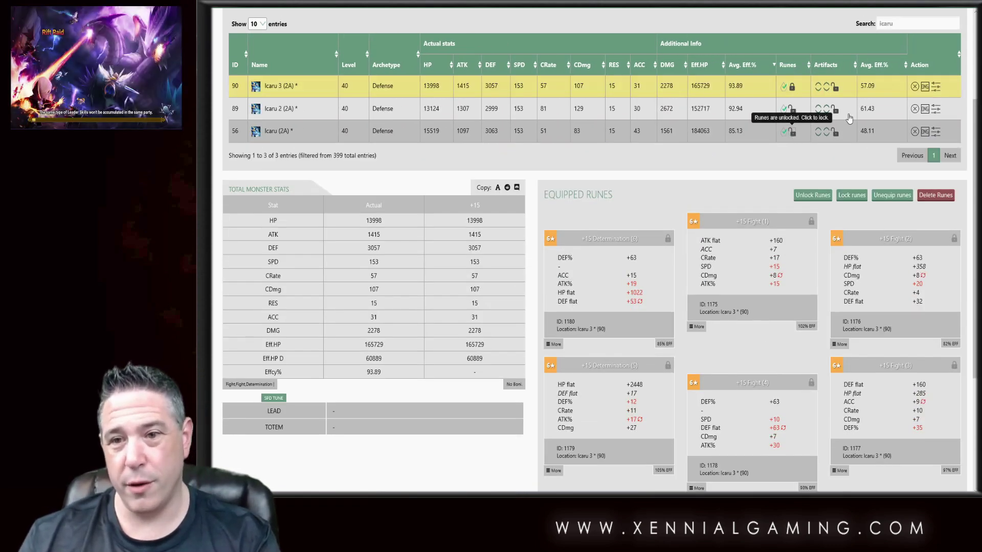
Search the monster list for "bell" and lock Bellenus's runes
double_click(908, 23)
type("bell")
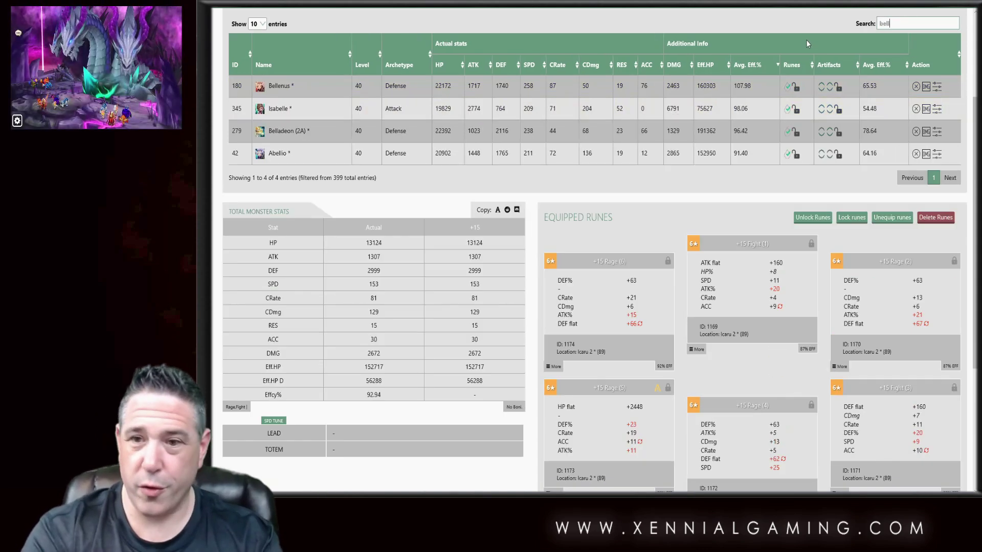
left_click(795, 86)
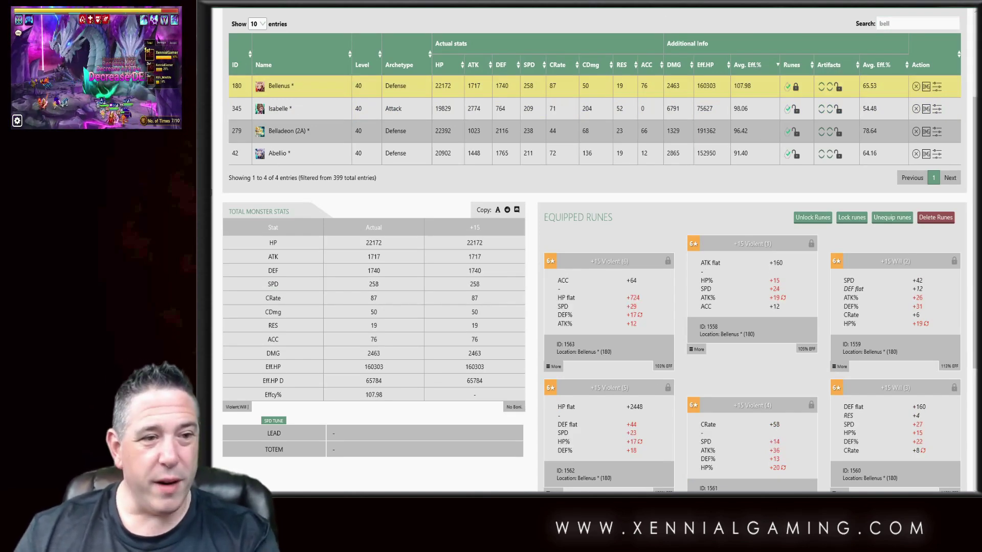
scroll(589, 189, "up", 3)
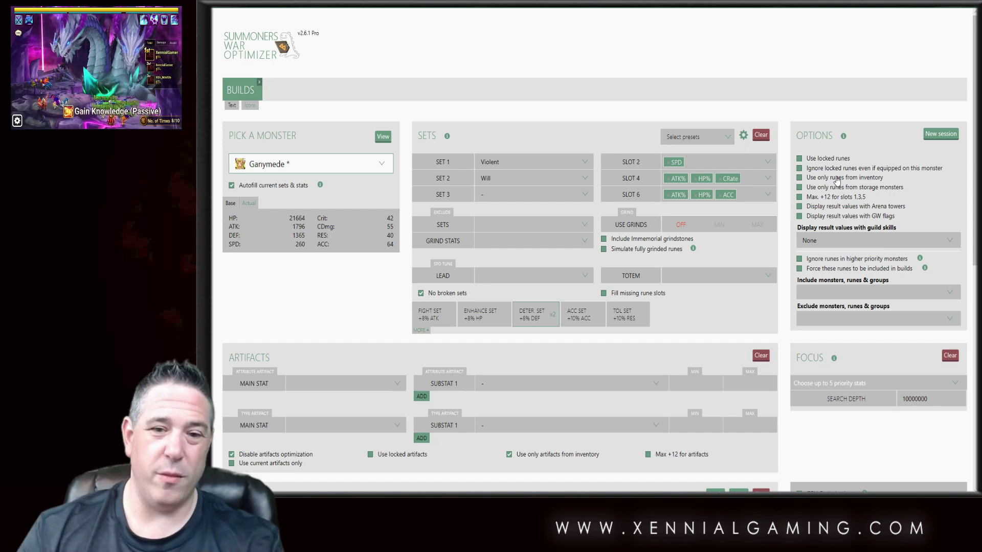
Run the optimization for Ganymede and clear all minimum stat filters except ATK 1800
scroll(836, 180, "down", 5)
double_click(253, 246)
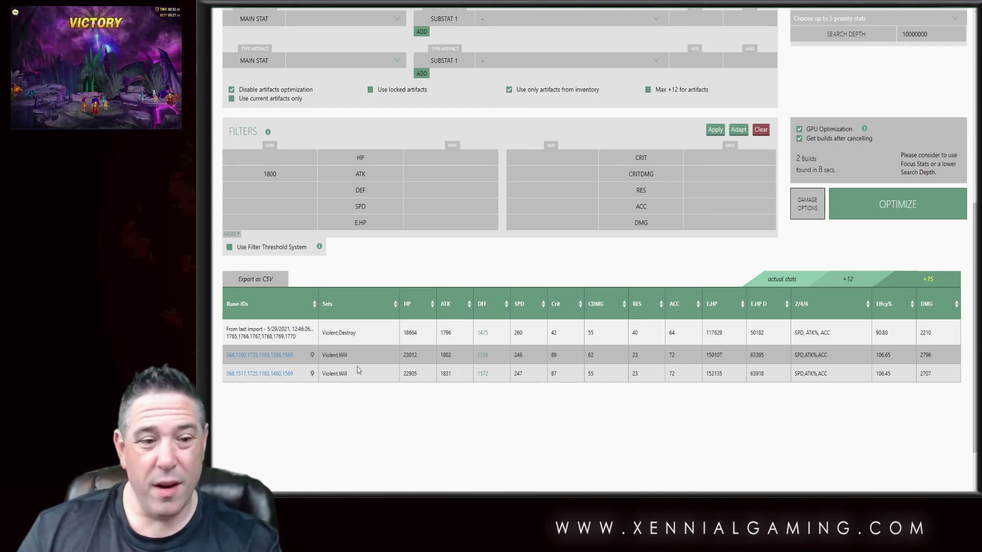
Compare the optimized Ganymede builds with the imported build and review the rune options used for them
scroll(598, 350, "up", 7)
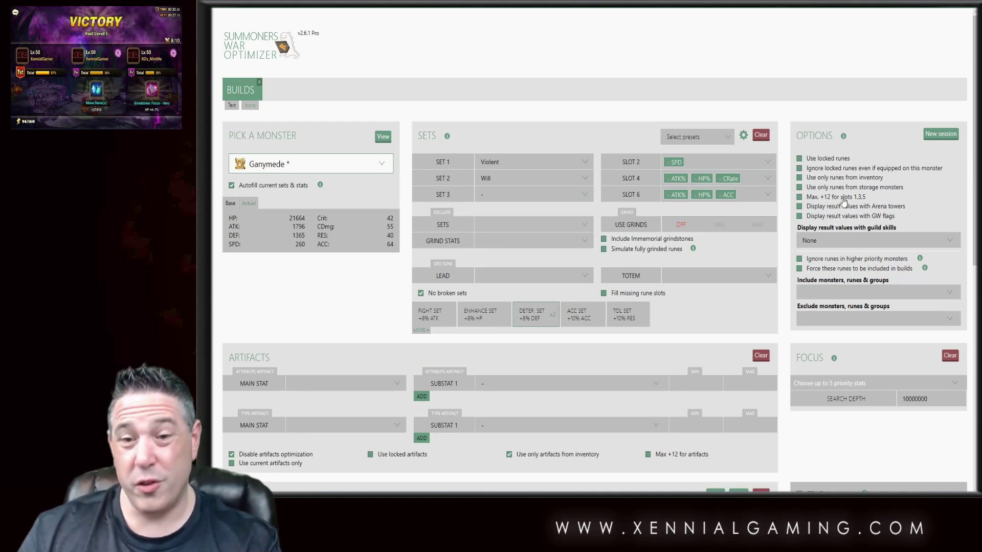
scroll(534, 267, "down", 6)
scroll(535, 266, "down", 2)
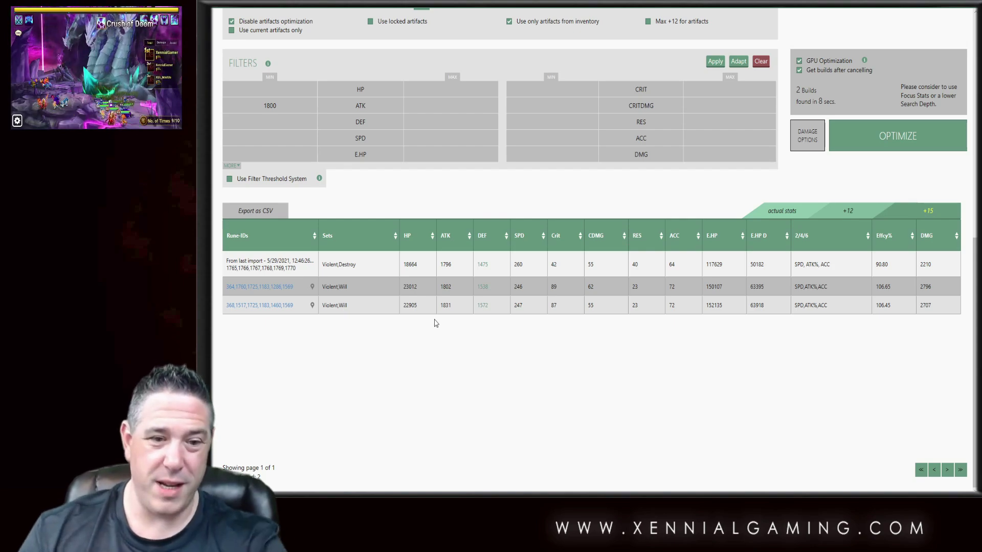
scroll(654, 269, "up", 9)
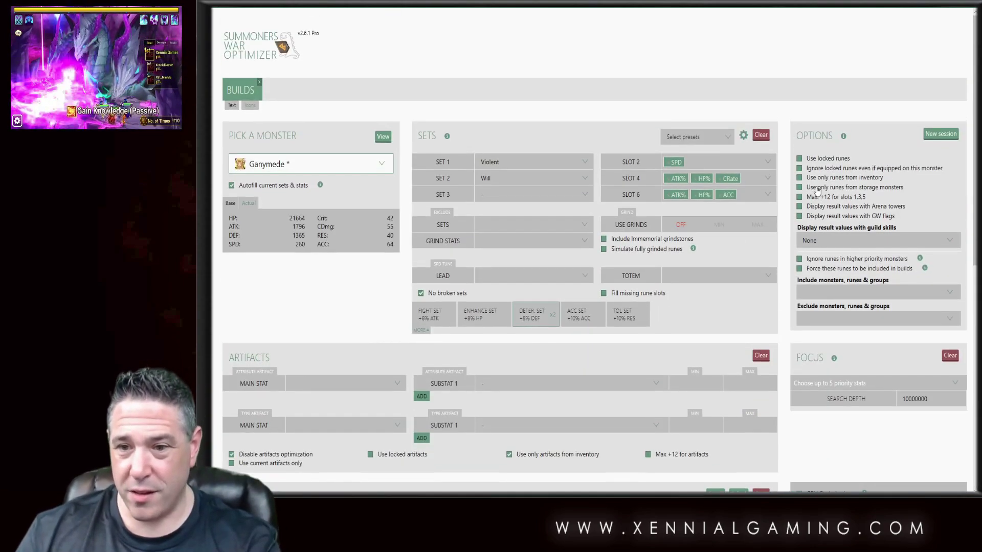
scroll(789, 214, "down", 9)
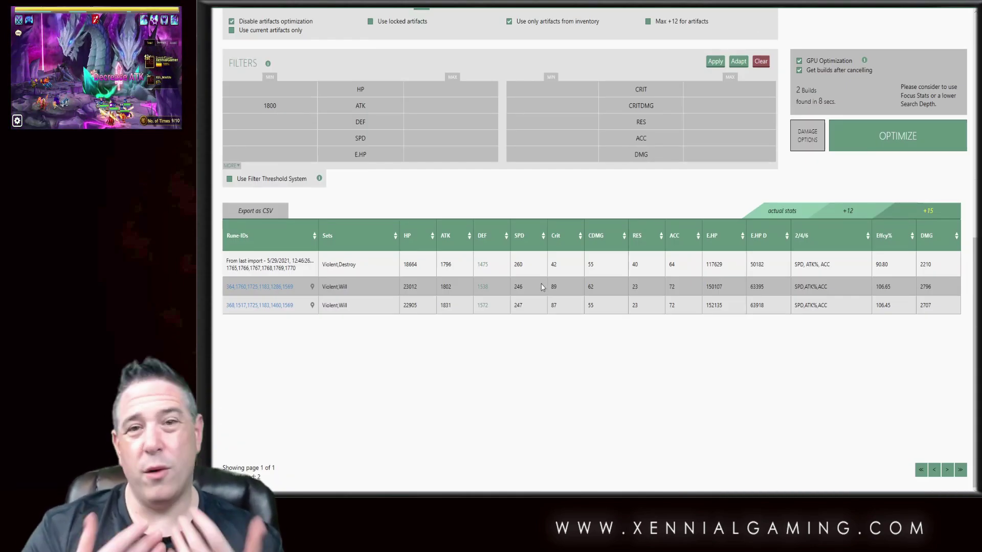
Display result values with Arena towers and the Cairos Dungeon guild skills (HP 5%, ATK 5%, DEF 5%), trying the GW flags option as well
scroll(808, 133, "up", 7)
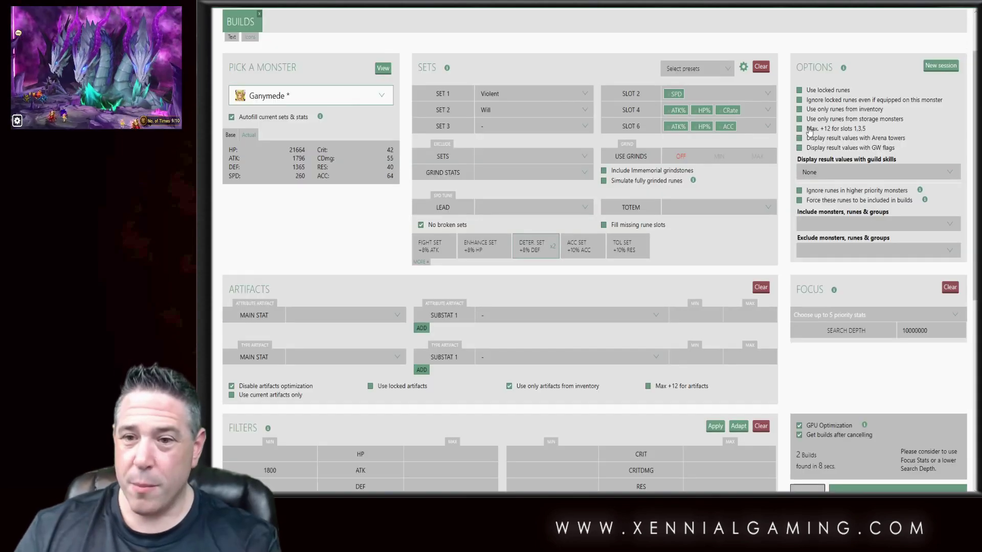
left_click(835, 139)
left_click(814, 148)
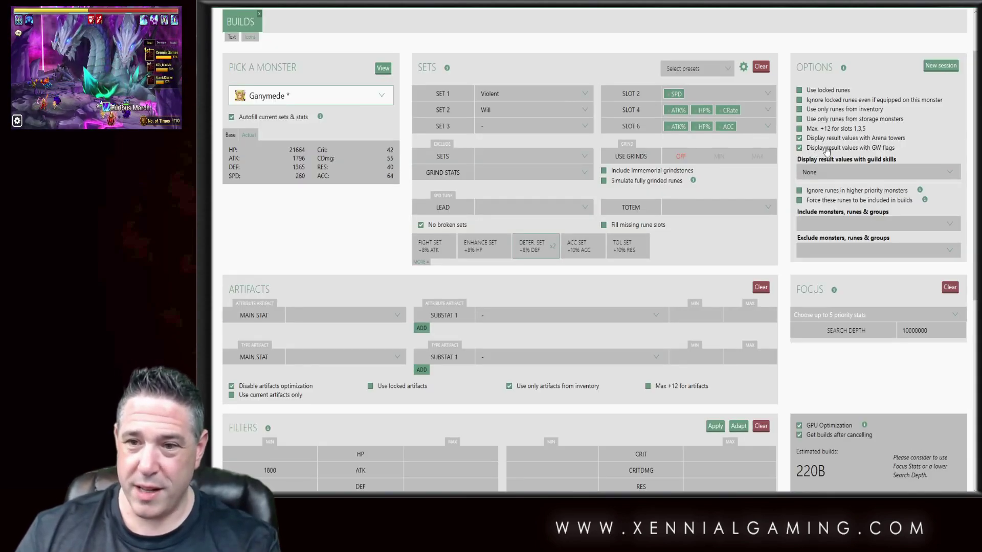
left_click(830, 175)
left_click(834, 182)
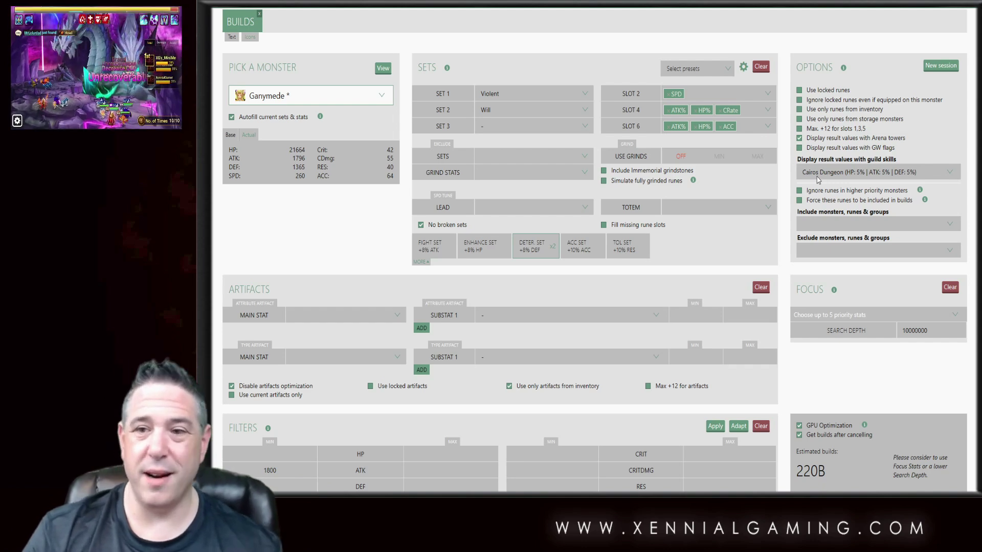
Display result values with GW flags, and try ignoring runes in higher priority monsters after checking the monster ranking
left_click(813, 147)
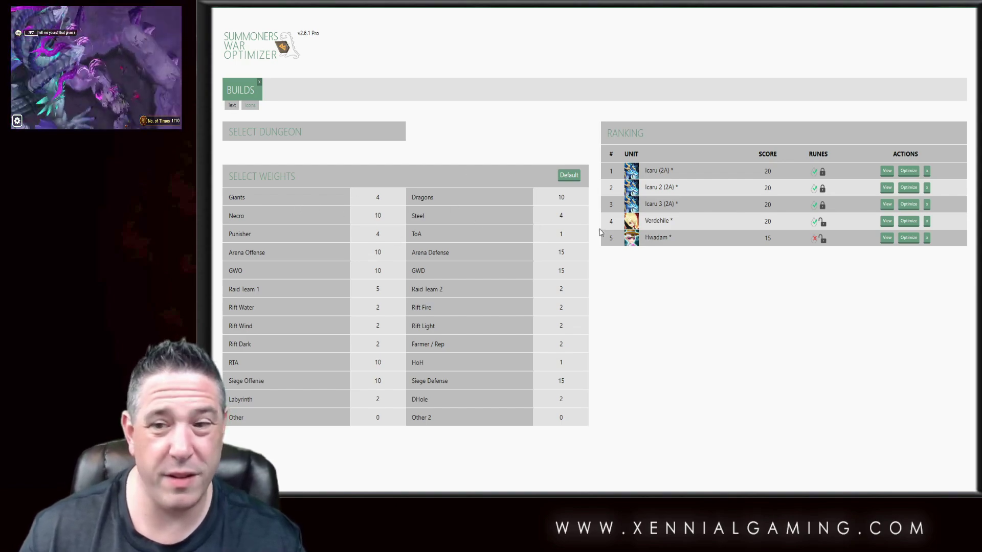
left_click(905, 221)
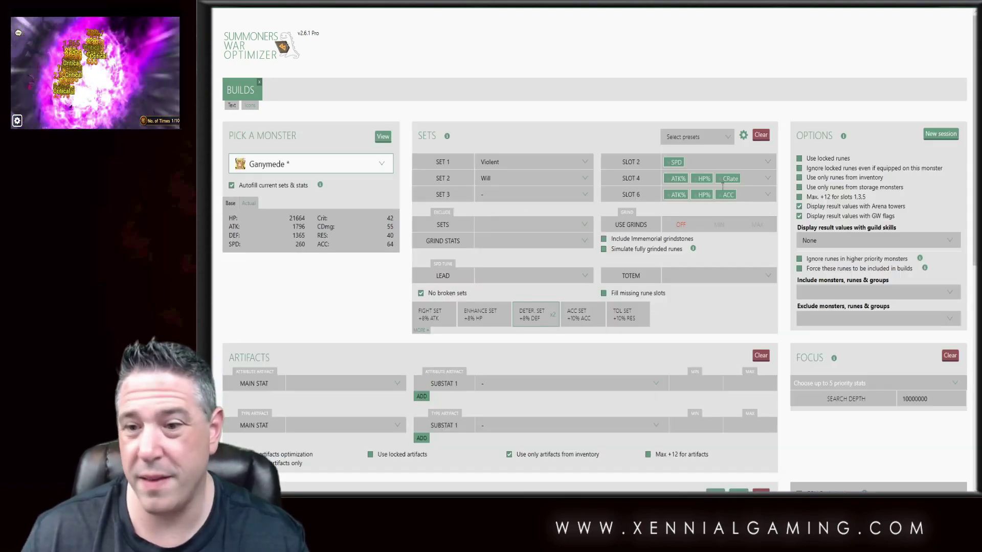
scroll(857, 231, "down", 1)
scroll(858, 231, "down", 2)
left_click(799, 113)
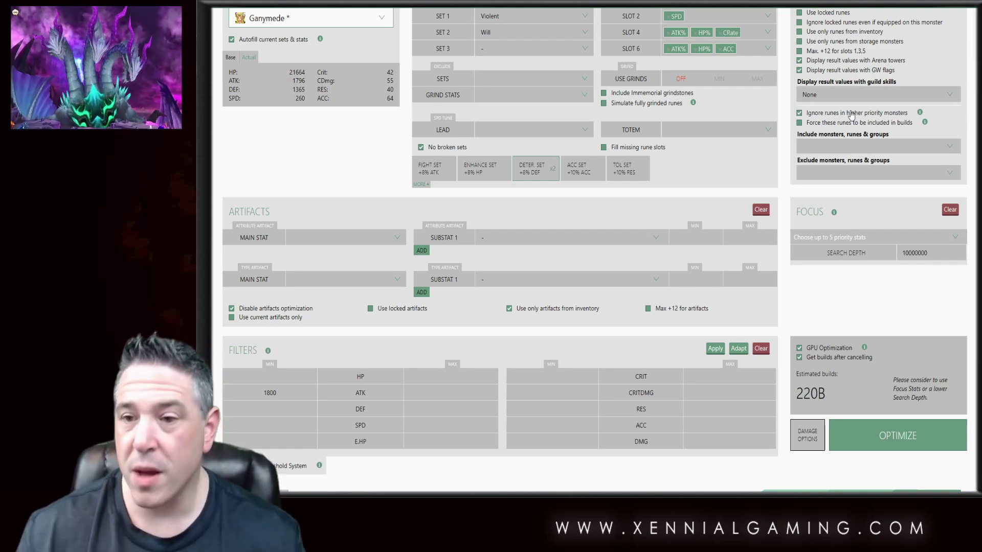
left_click(808, 113)
Turn off displaying result values with GW flags and with Arena towers
left_click(799, 70)
left_click(806, 61)
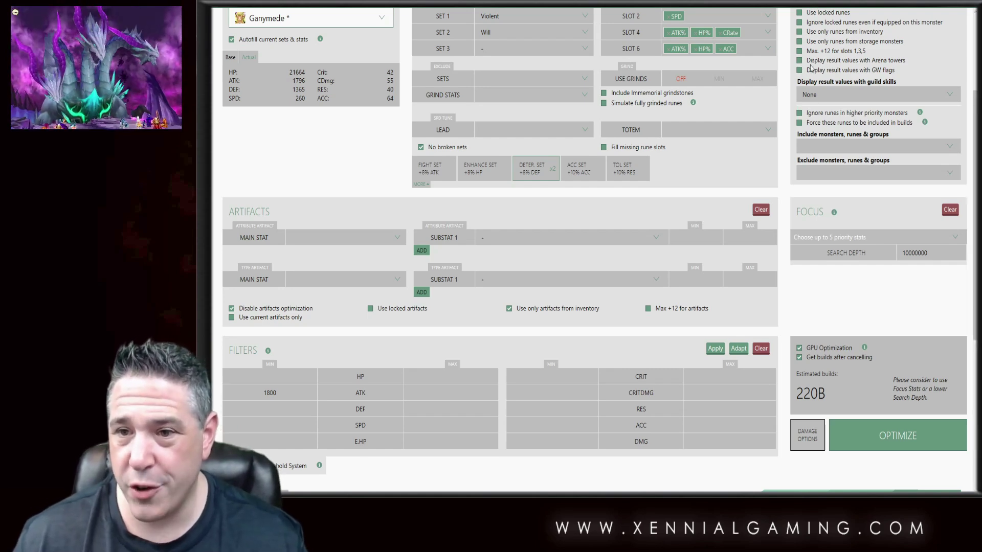
scroll(807, 64, "up", 3)
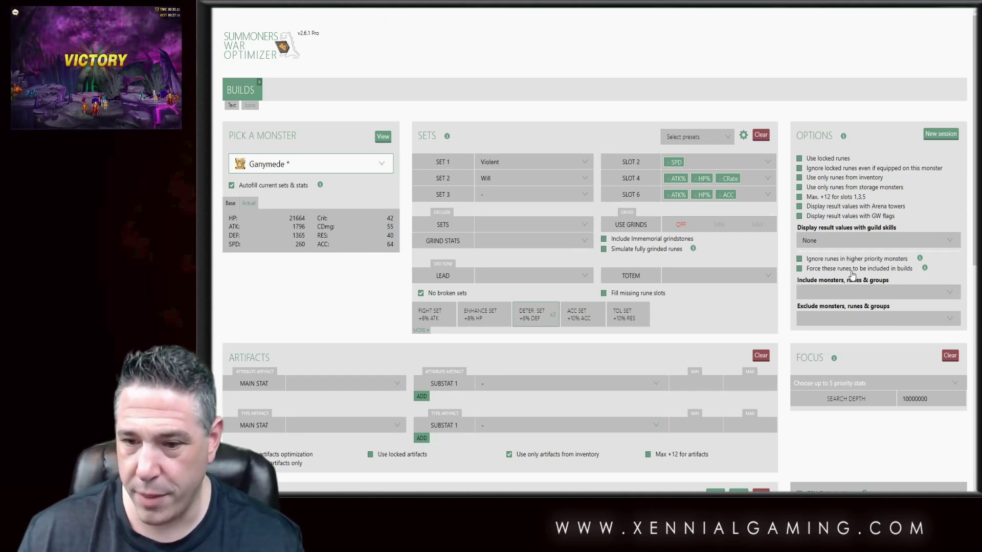
Exclude the monster Seara's runes from Ganymede's builds
left_click(832, 294)
left_click(856, 290)
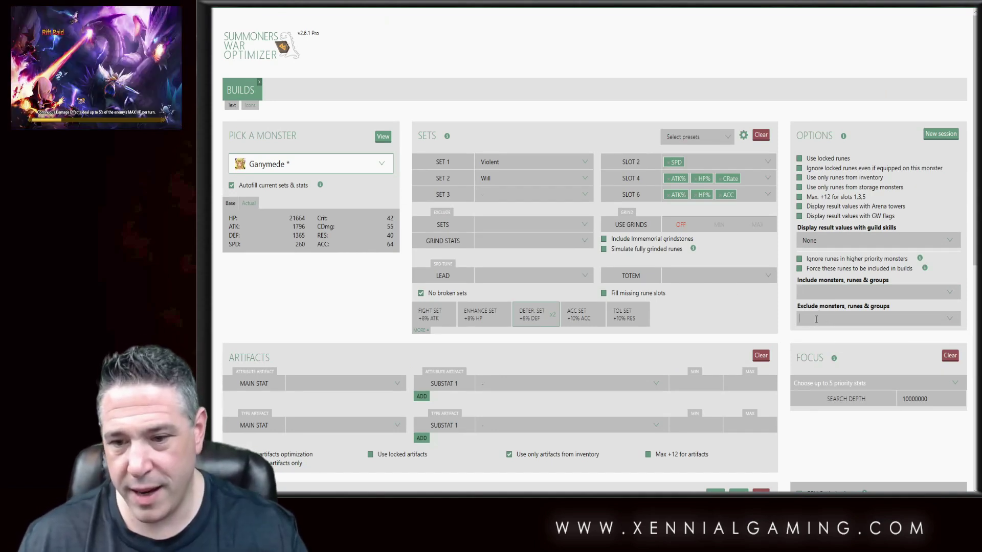
left_click(814, 320)
type("seara")
key("Return")
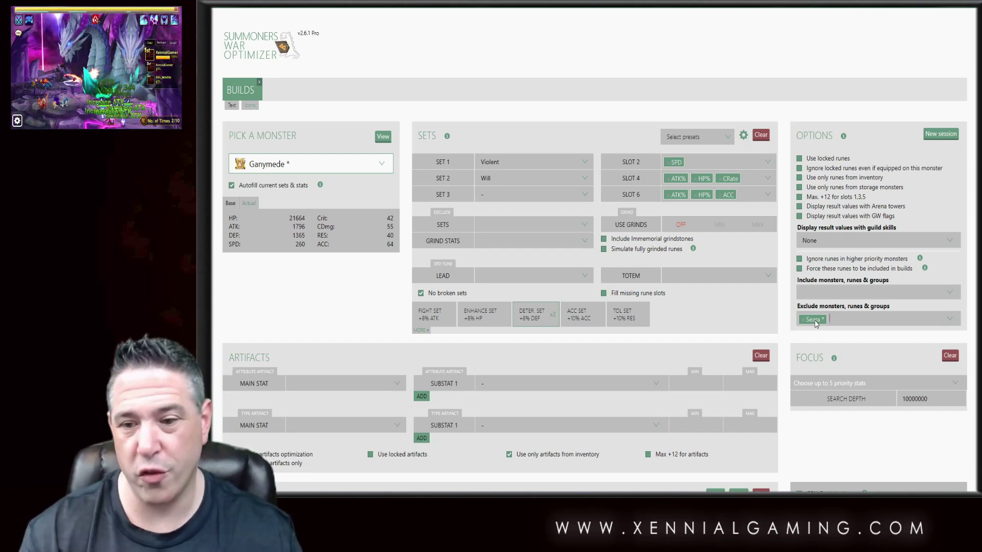
Try including Bastet's runes, and remove both Bastet and Seara from the included and excluded monsters
left_click(813, 291)
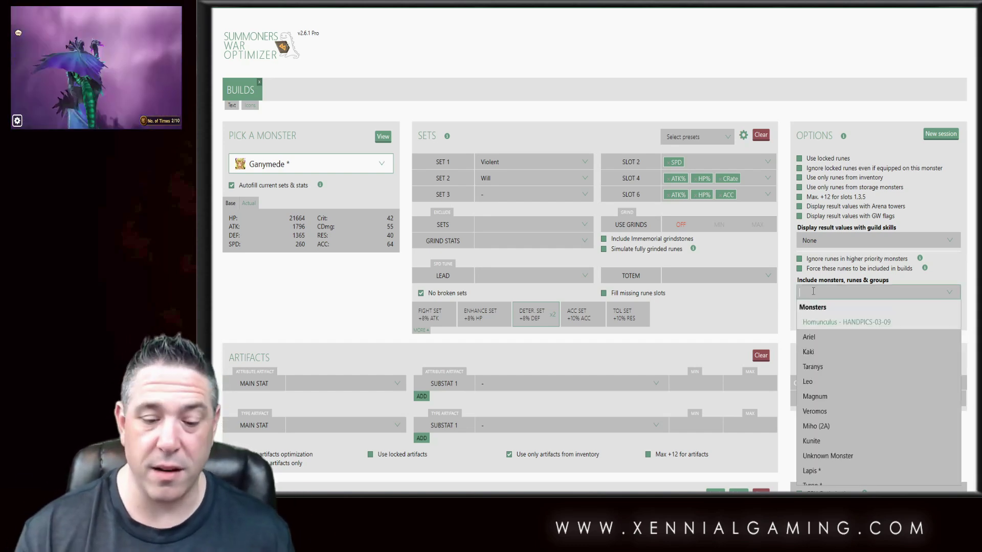
type("baret")
key("Return")
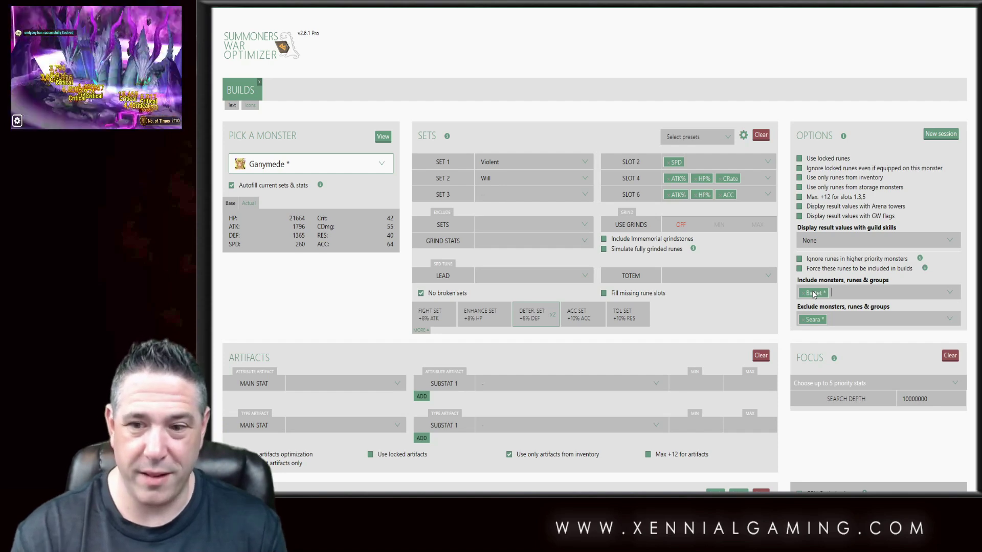
left_click(849, 297)
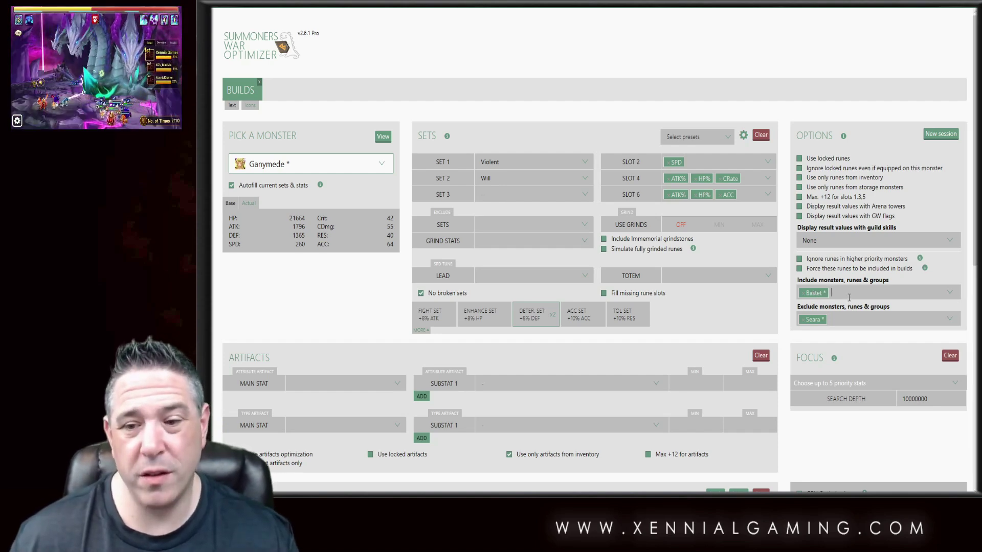
left_click(801, 293)
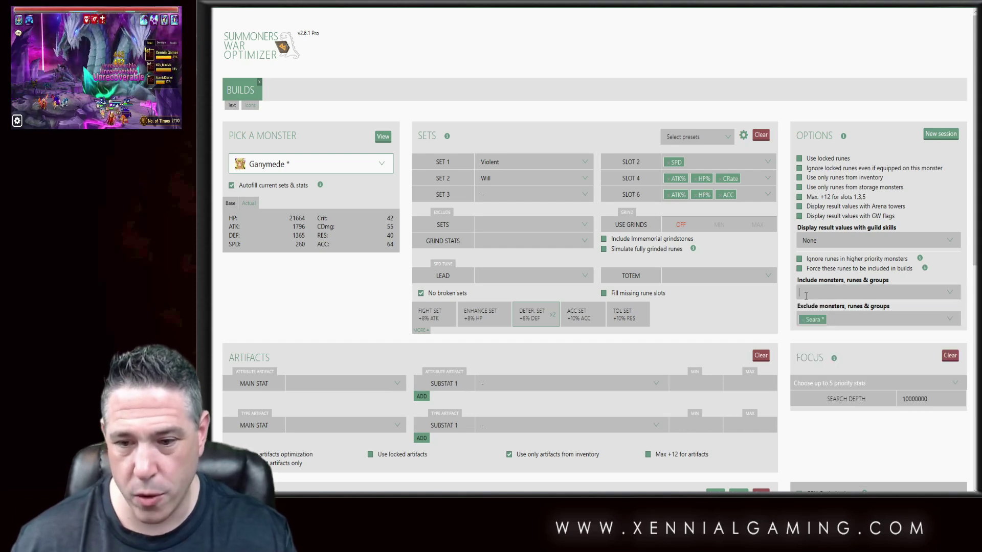
left_click(802, 320)
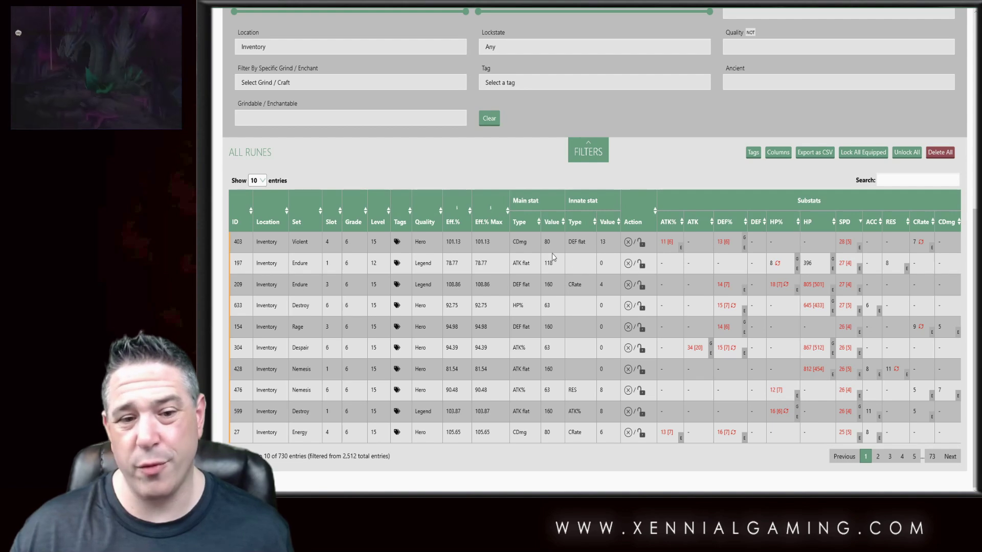
Look up the Violent slot 4 CDmg rune in the inventory rune list and exclude rune 403 from Ganymede's builds
left_click(530, 246)
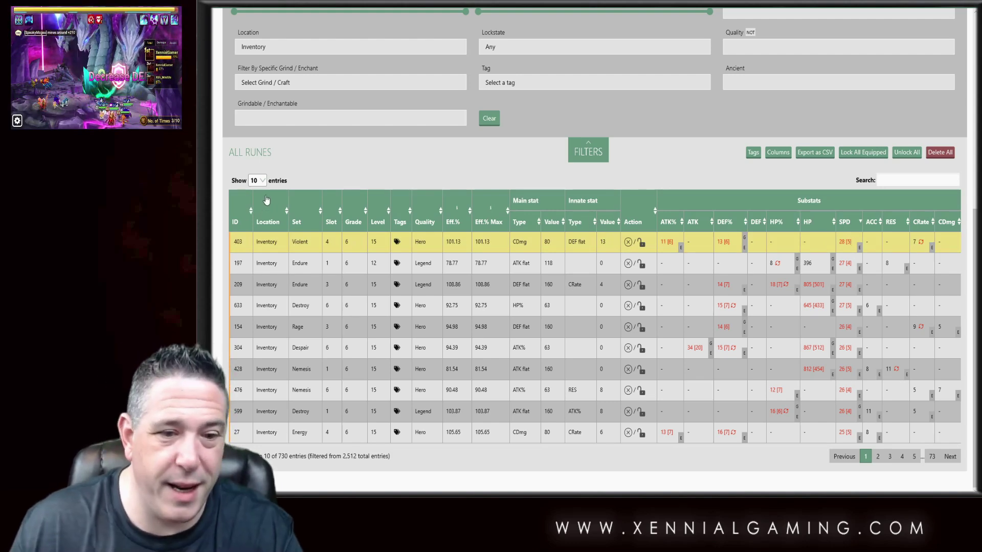
left_click(212, 161)
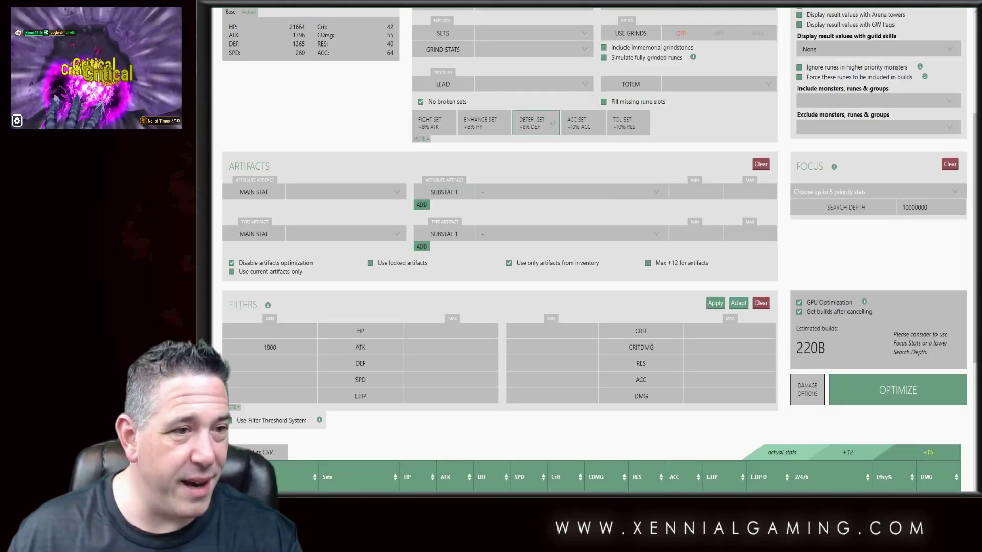
key("alt+Left")
scroll(218, 290, "down", 3)
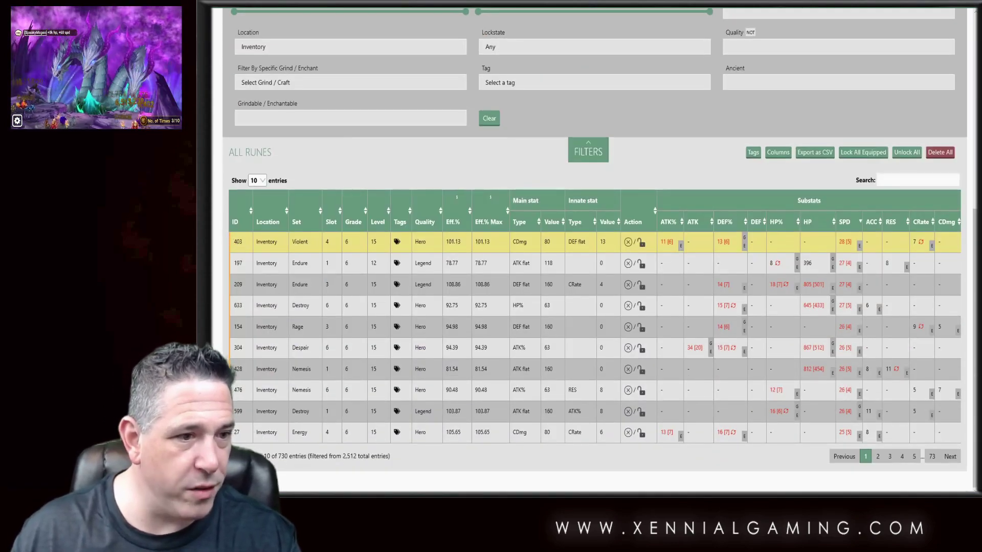
key("alt+Right")
scroll(892, 204, "up", 3)
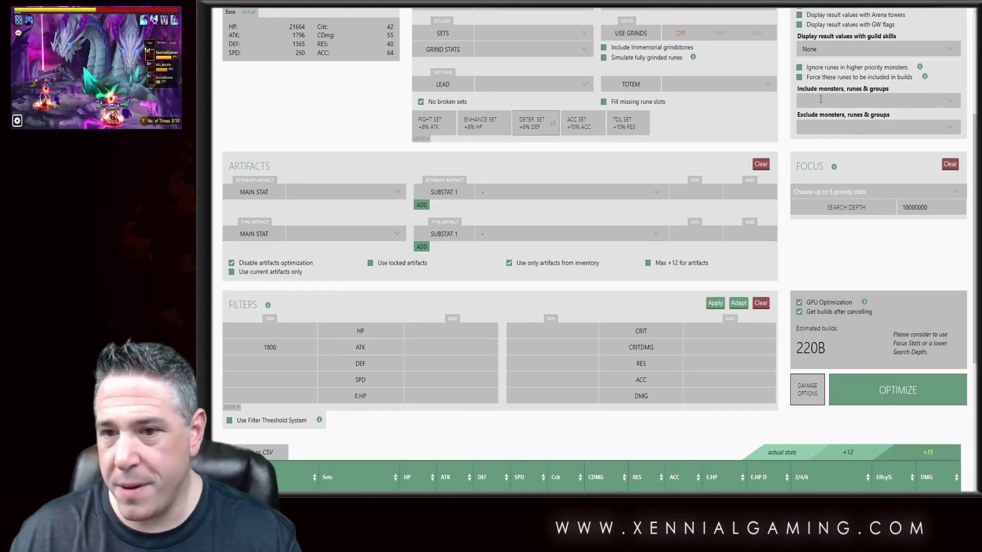
left_click(805, 128)
type("403")
key("Return")
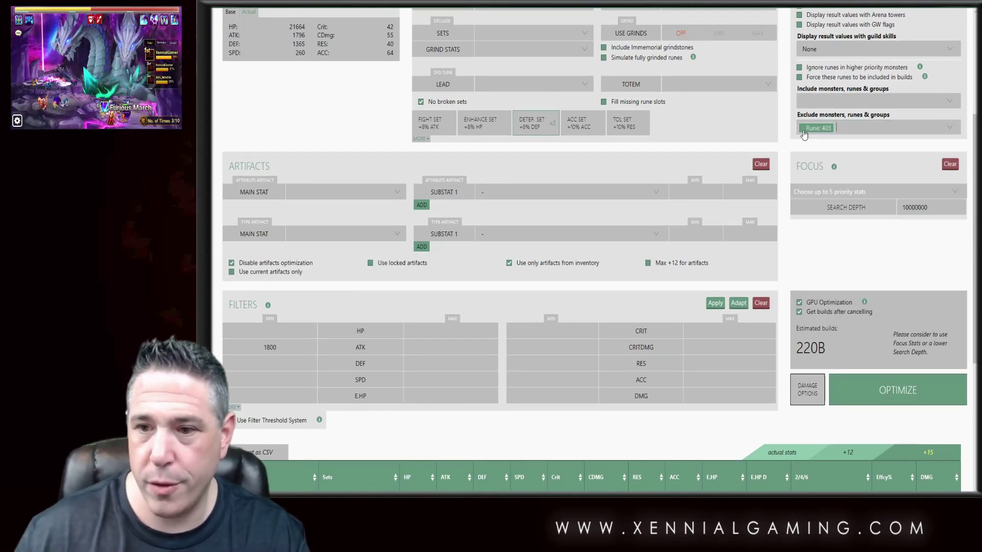
Include rune 1183 in Ganymede's builds, and try forcing included runes into every build
scroll(803, 134, "up", 5)
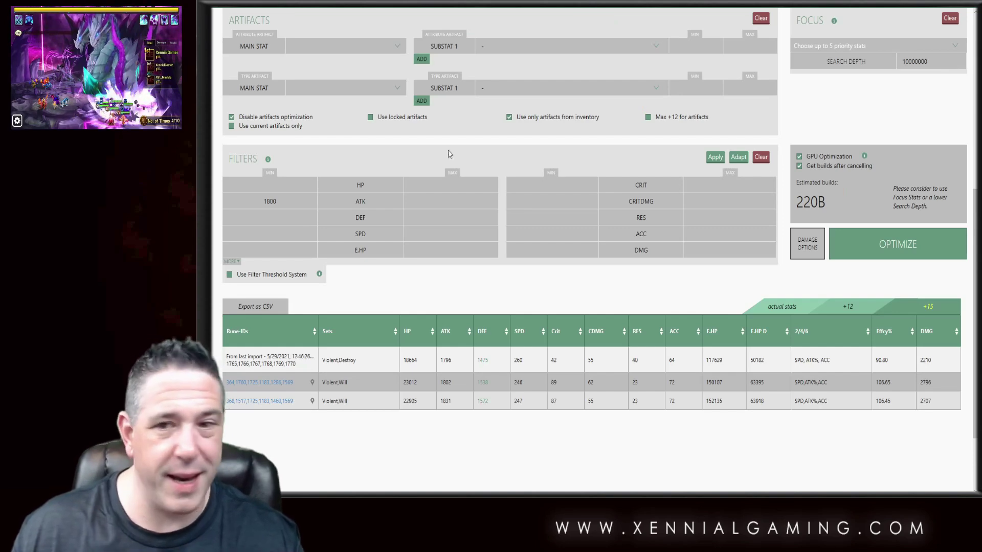
scroll(340, 156, "up", 5)
left_click(815, 173)
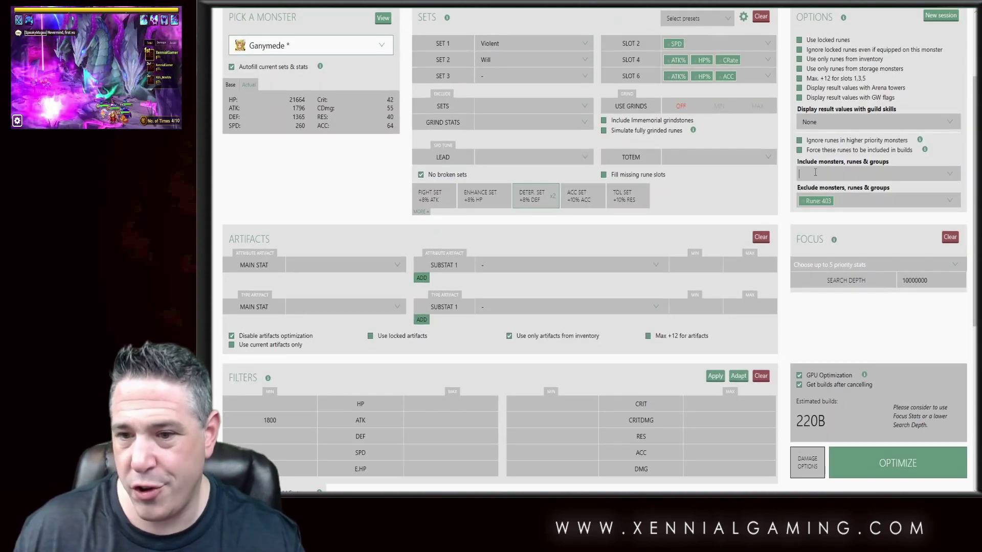
type("1183")
key("Return")
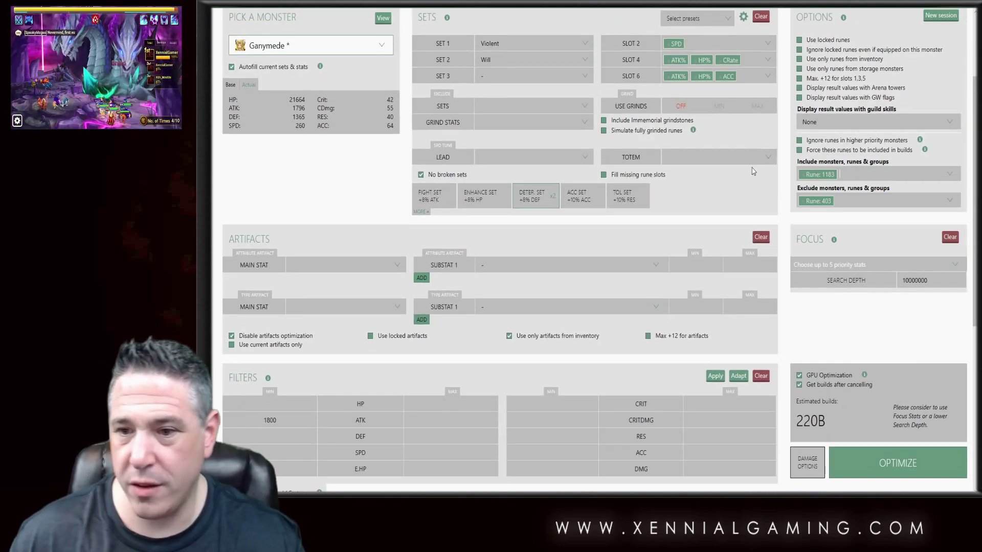
left_click(798, 150)
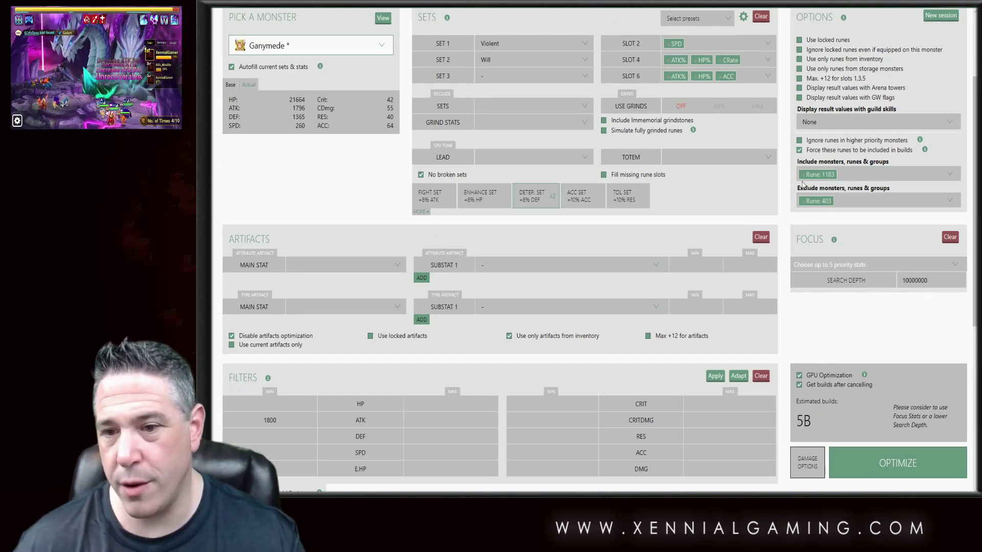
left_click(799, 150)
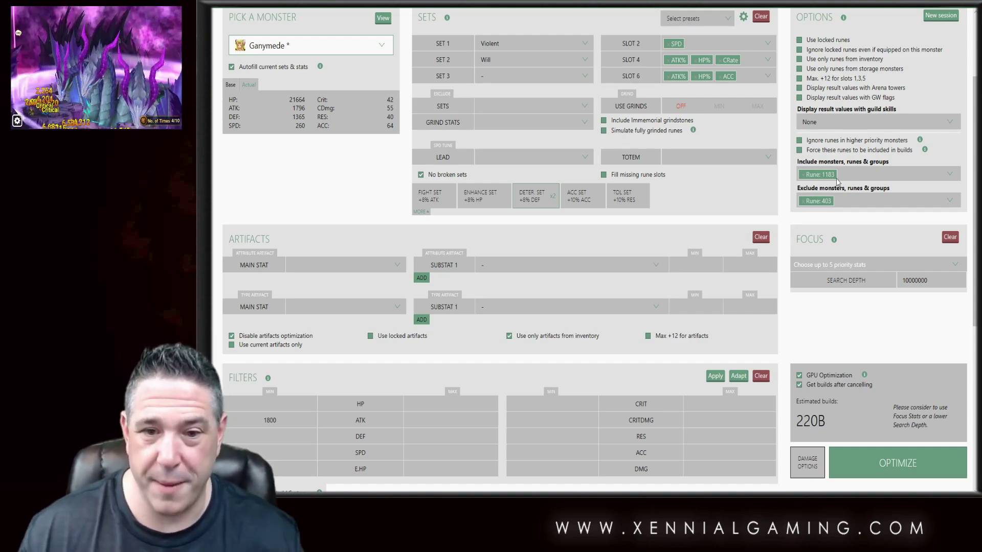
Clear the search depth value in the focus settings
scroll(836, 180, "down", 1)
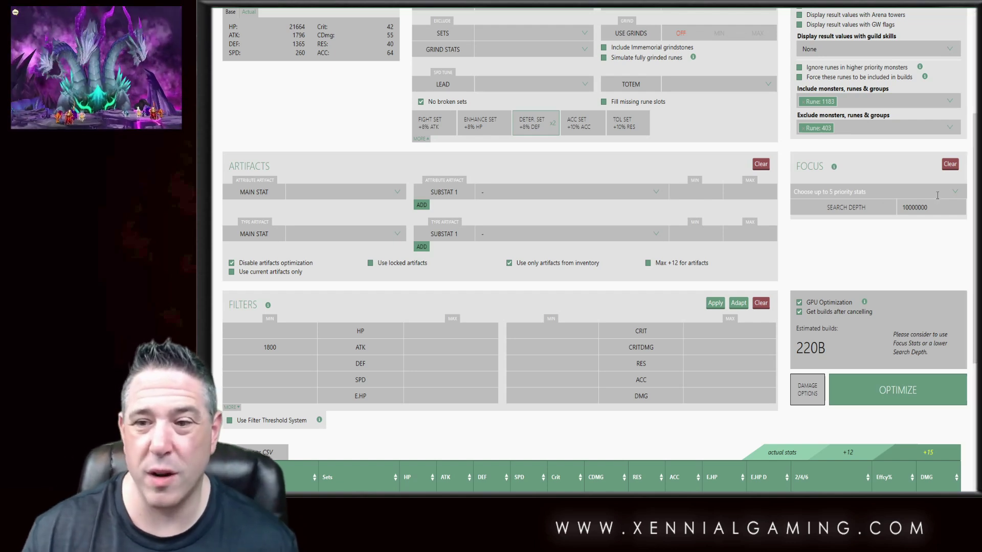
key("Tab")
type("5")
left_click(856, 244)
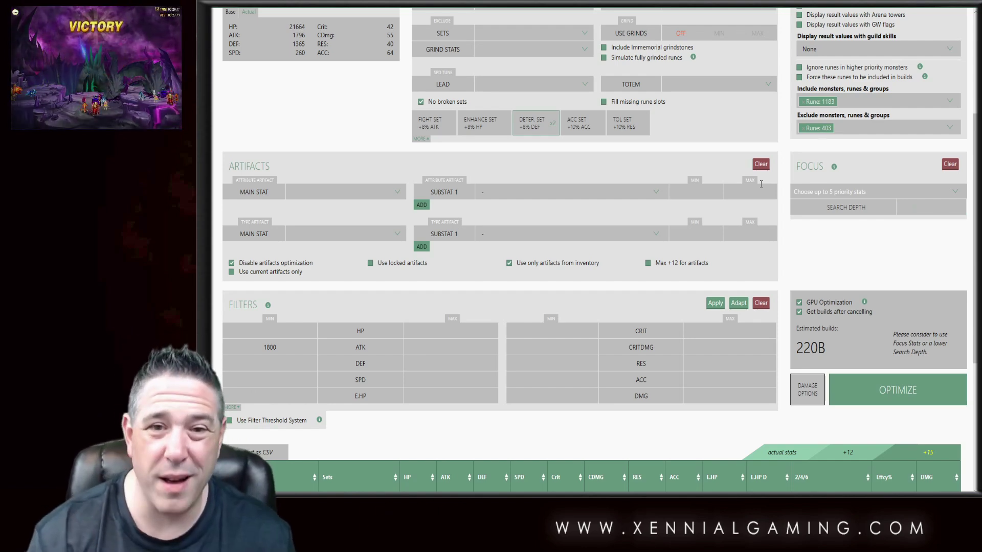
Add HP, SPD, DEF, CRate and ACC as focus priority stats, trying the selection without CRate as well
scroll(685, 211, "up", 4)
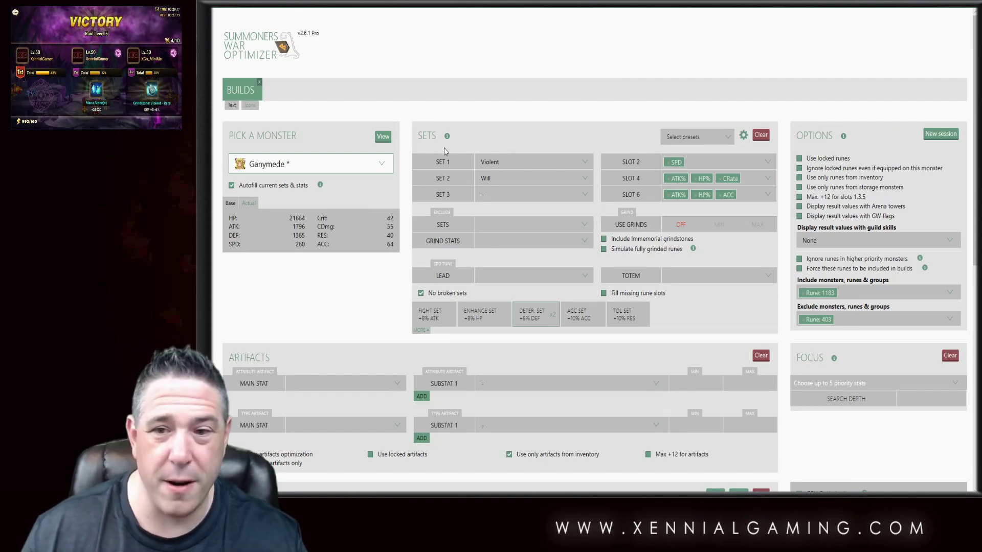
scroll(833, 151, "down", 4)
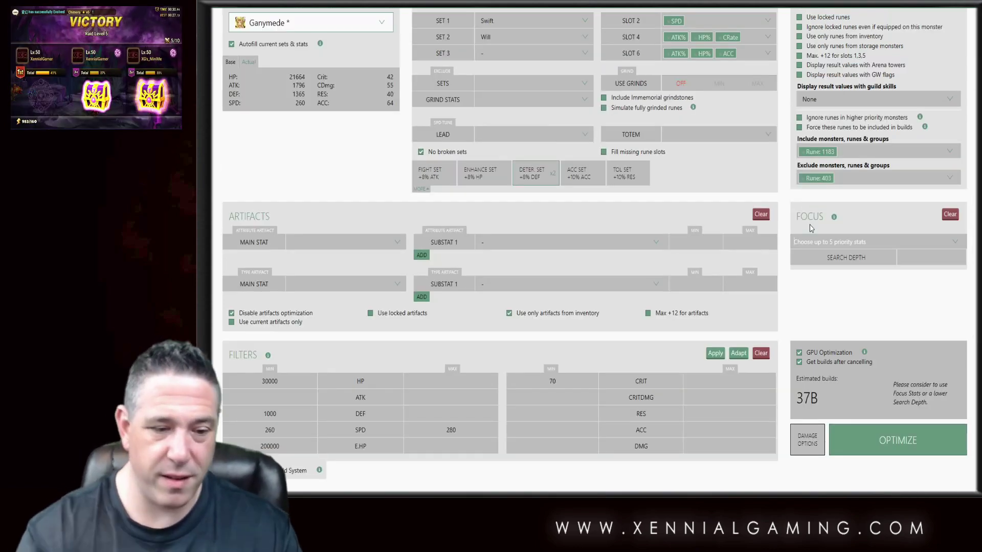
type("hp")
key("Return")
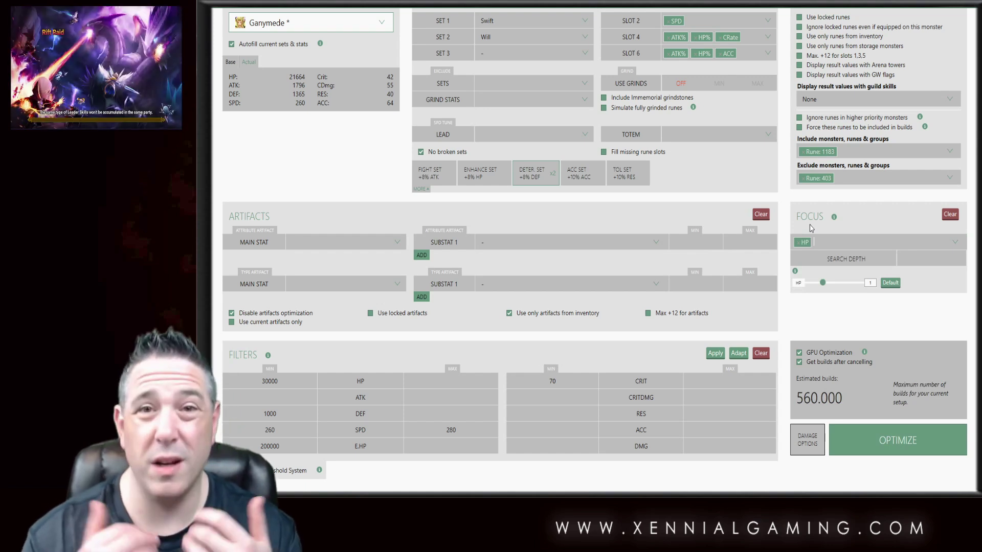
type("spd")
key("Return")
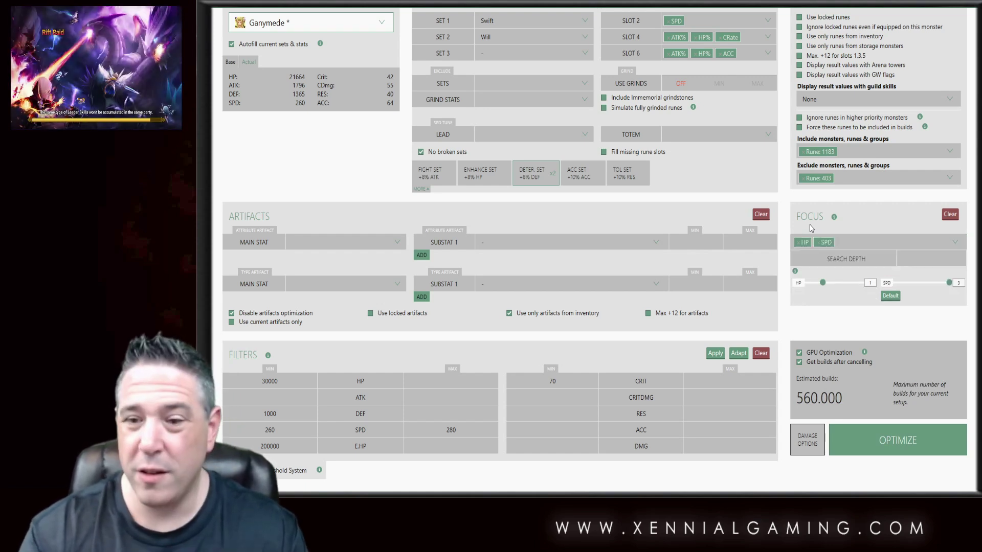
type("def")
key("Return")
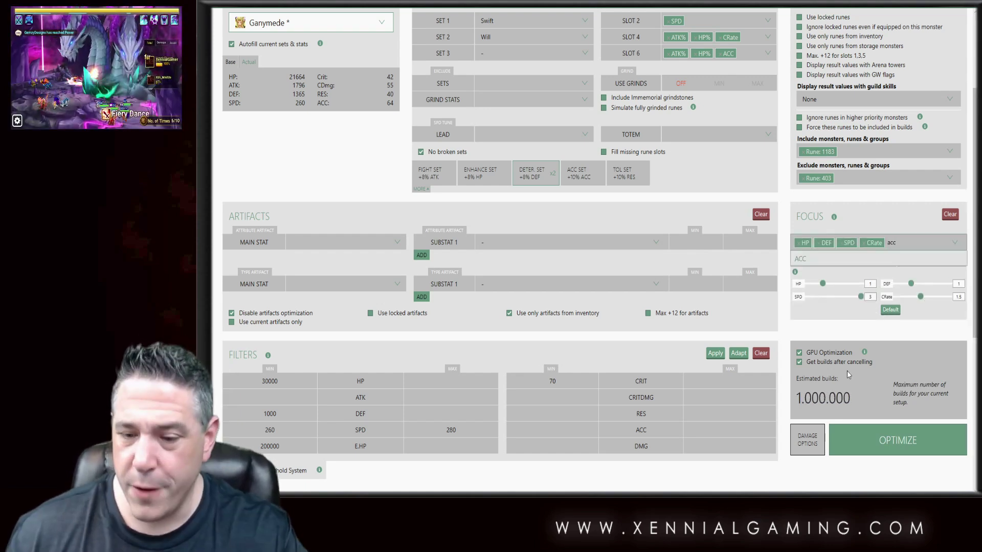
type("crate")
key("Return")
type("acc")
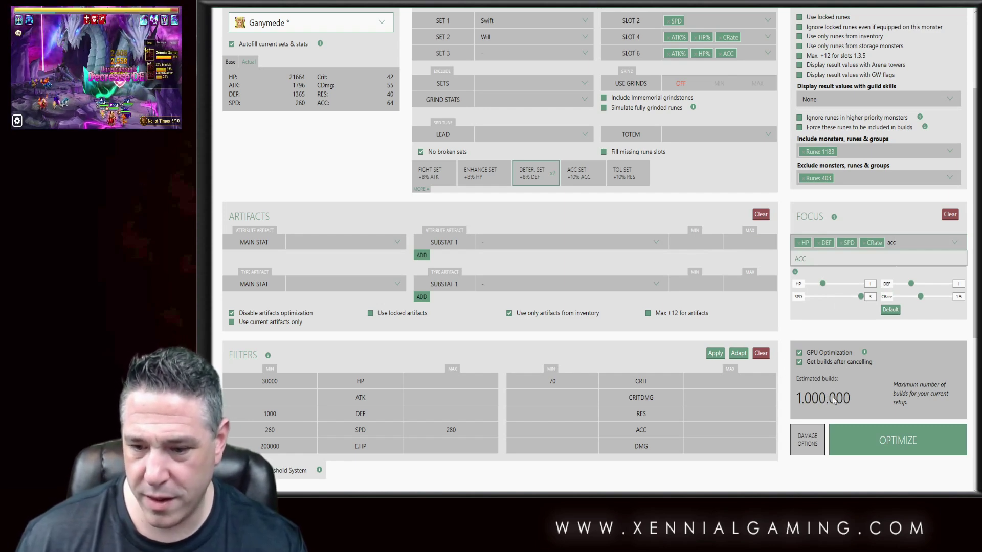
left_click(809, 260)
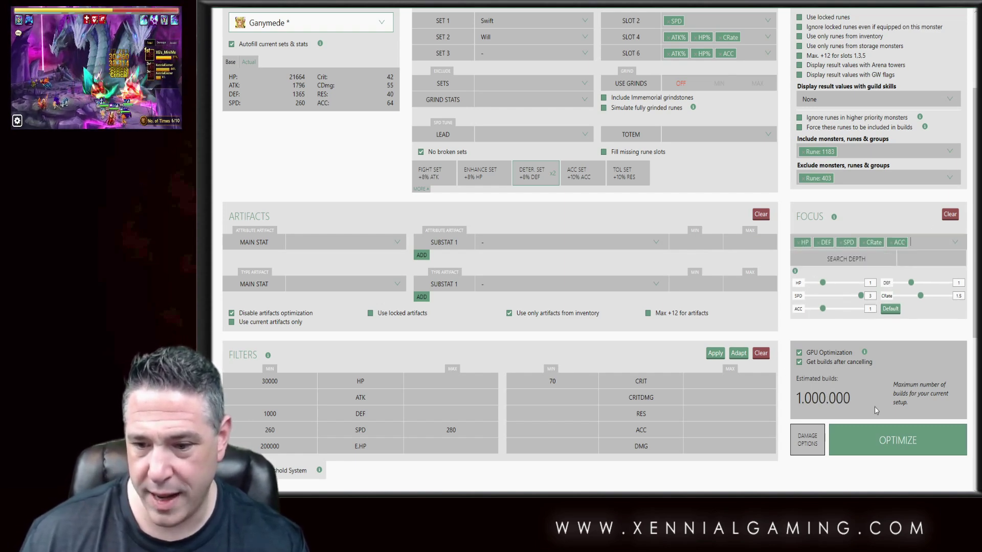
left_click(862, 243)
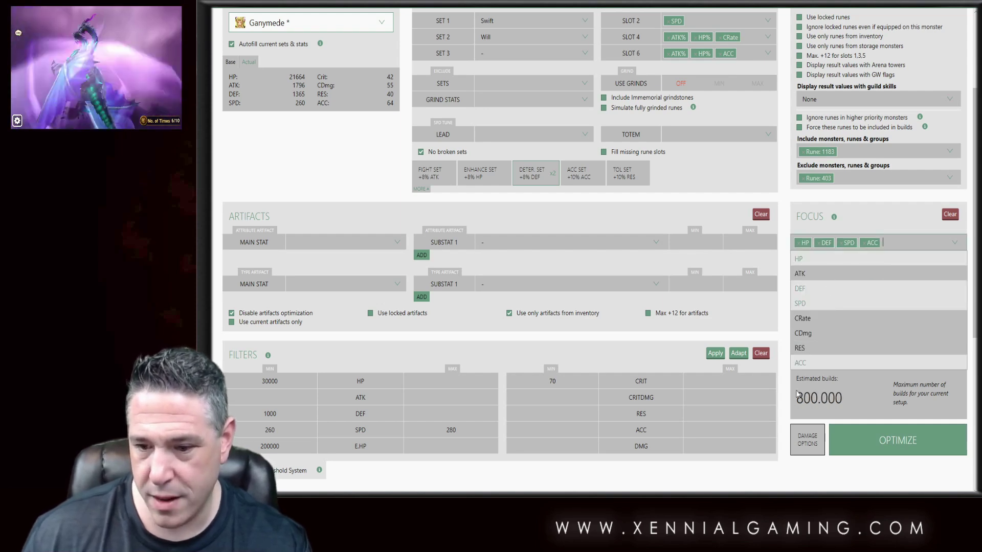
left_click(892, 318)
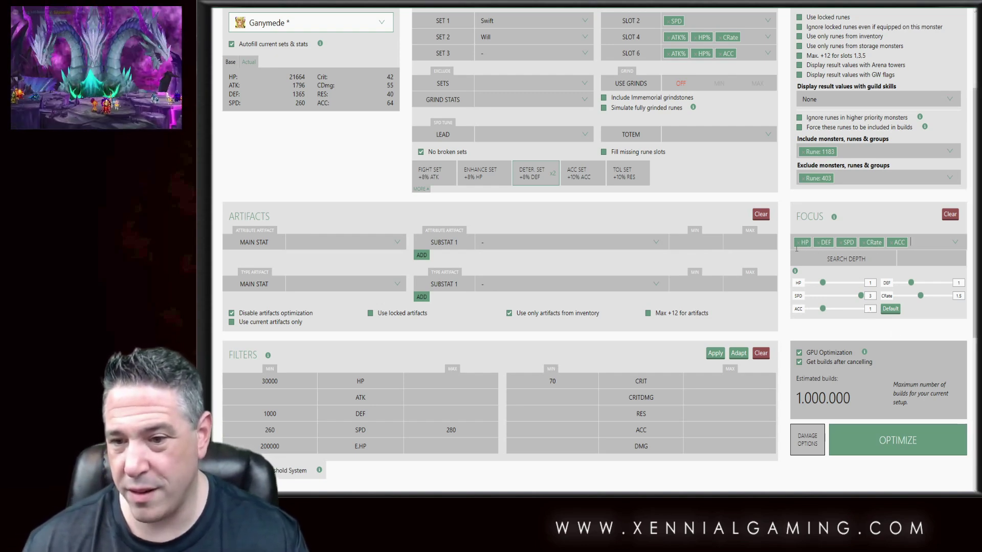
Set the SPD focus weight to 2 and the search depth to 10
left_click_drag(861, 295, 832, 295)
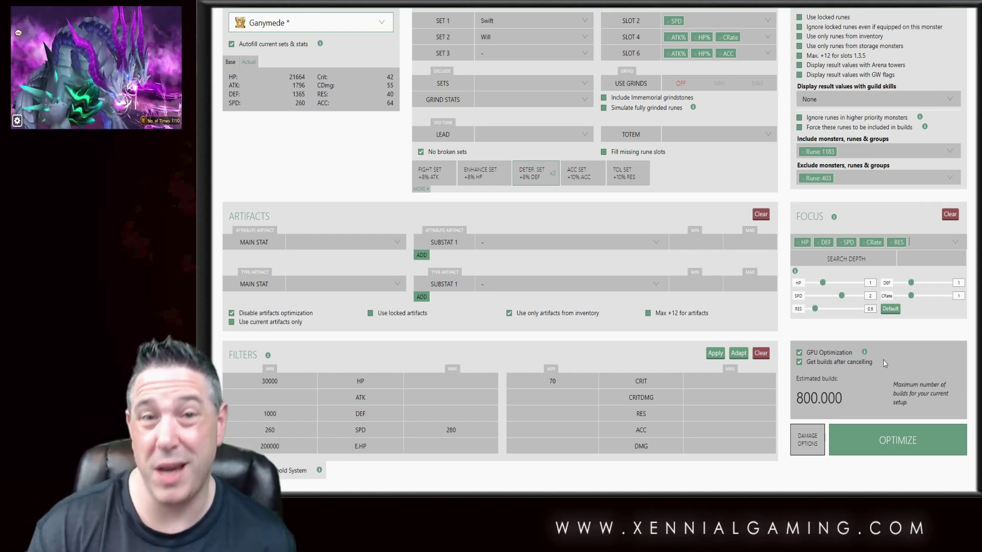
left_click(921, 263)
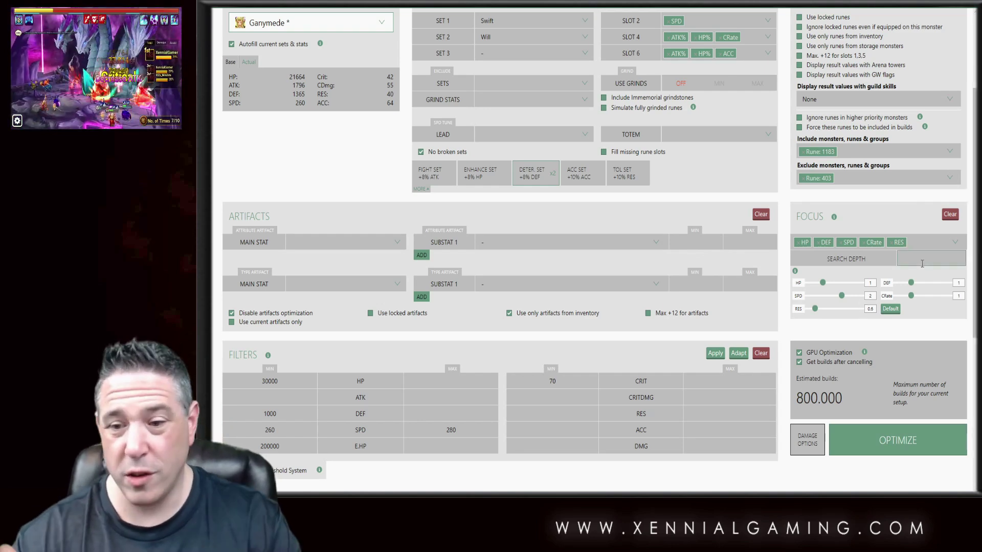
type("10")
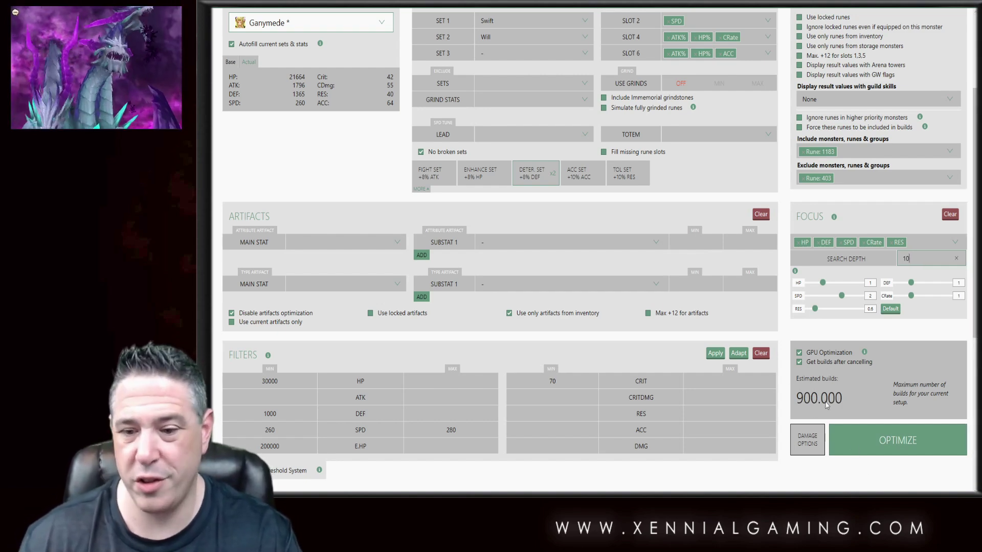
Try a search depth of 20 in the focus settings, and return it to 10
double_click(917, 258)
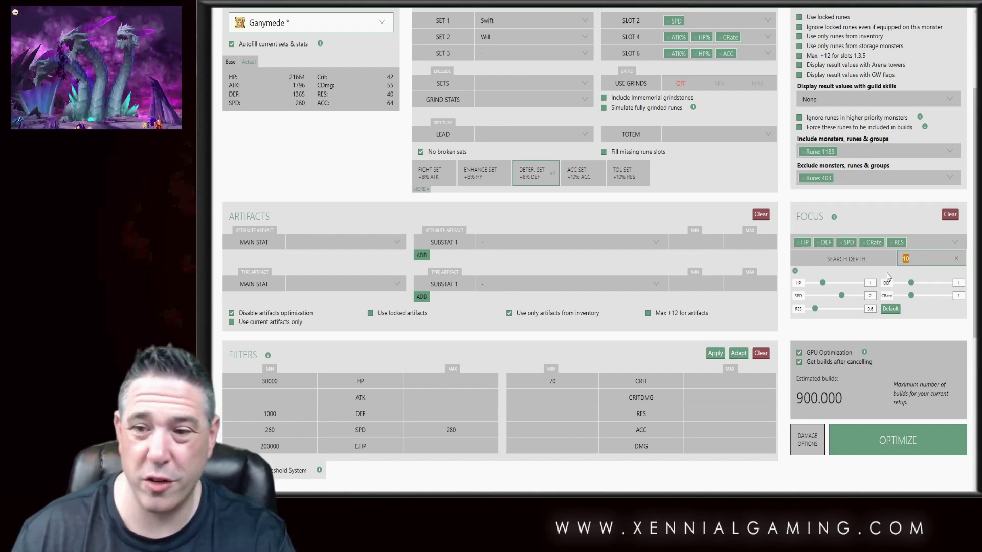
type("20")
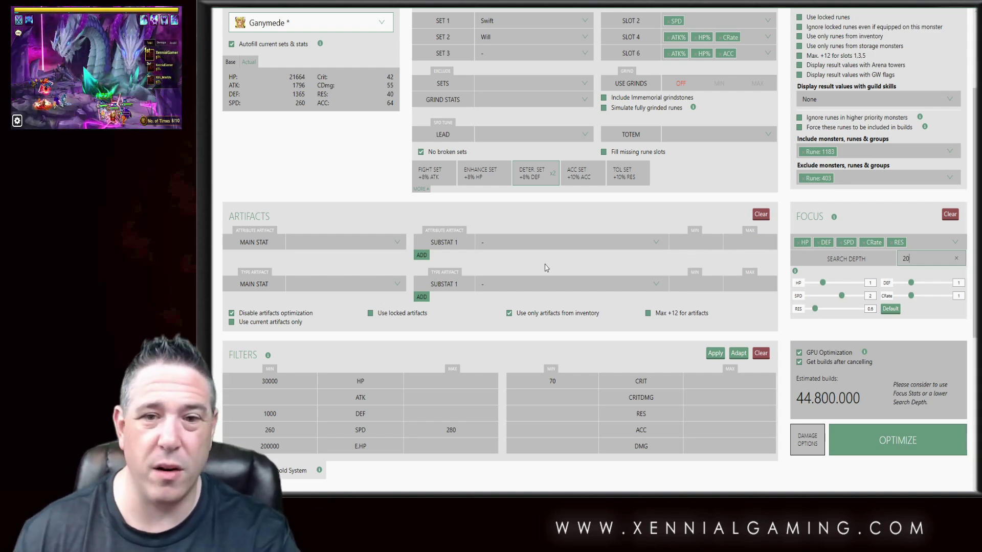
scroll(542, 282, "up", 2)
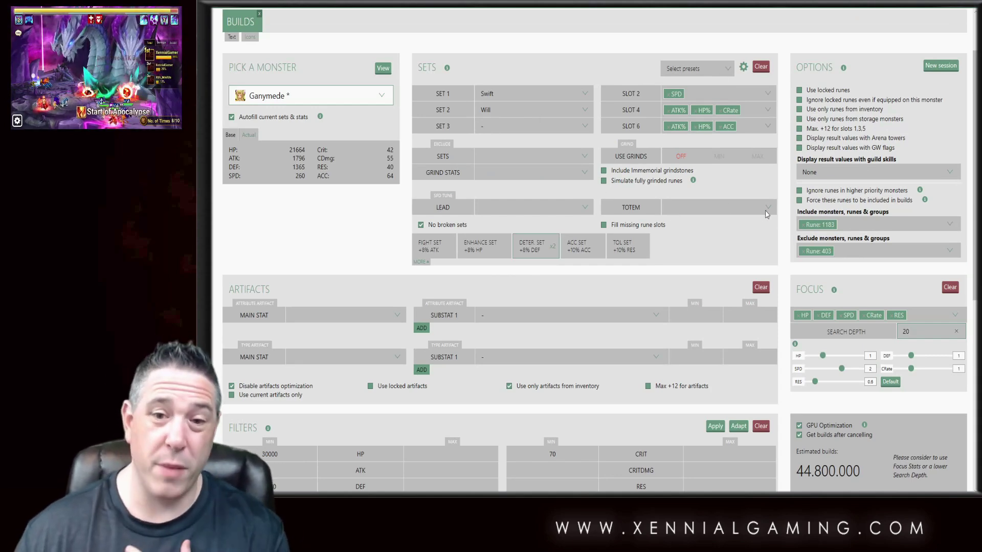
scroll(767, 215, "down", 1)
scroll(769, 215, "down", 1)
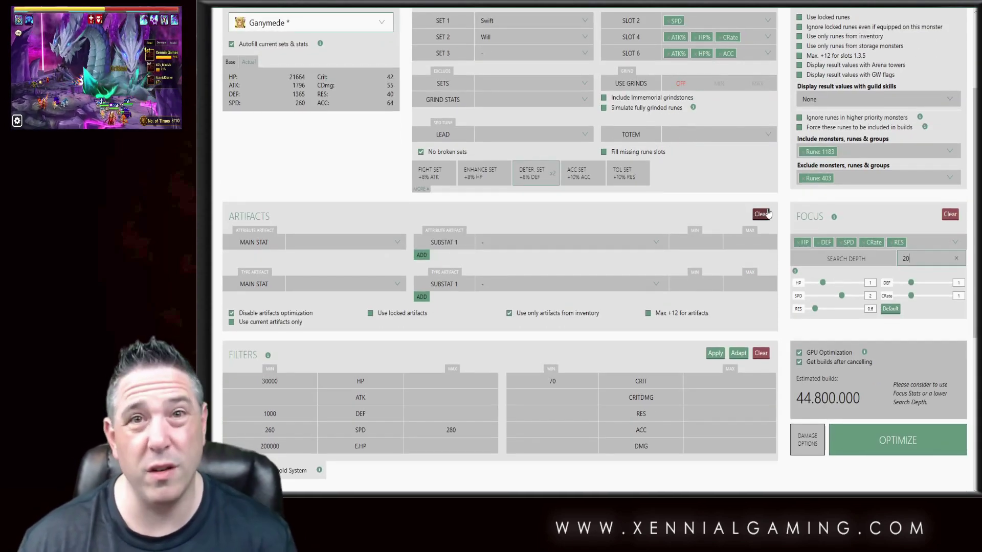
left_click(920, 260)
key("BackSpace")
key("BackSpace")
type("10")
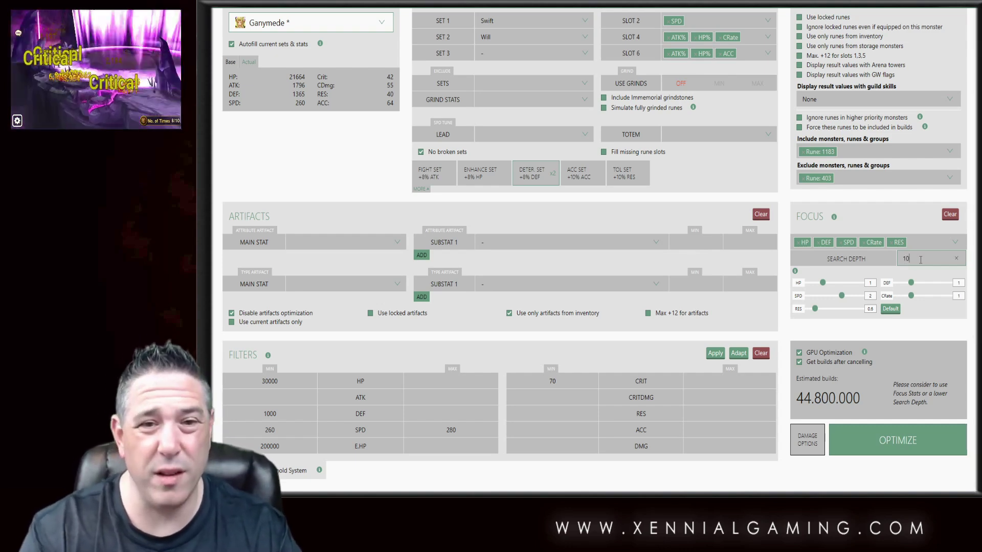
Set the focus search depth to 60 and update the estimated number of builds
key("BackSpace")
key("BackSpace")
type("60")
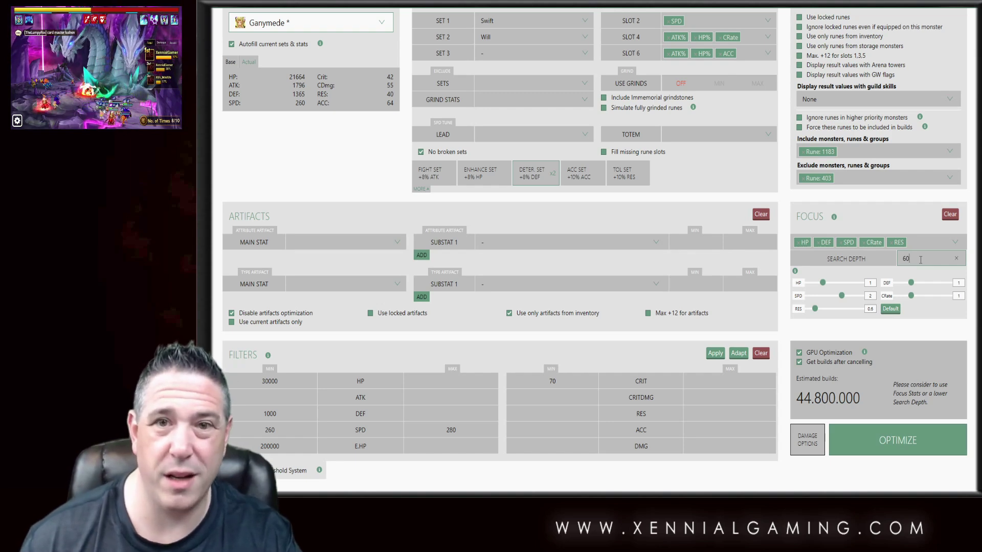
left_click(796, 388)
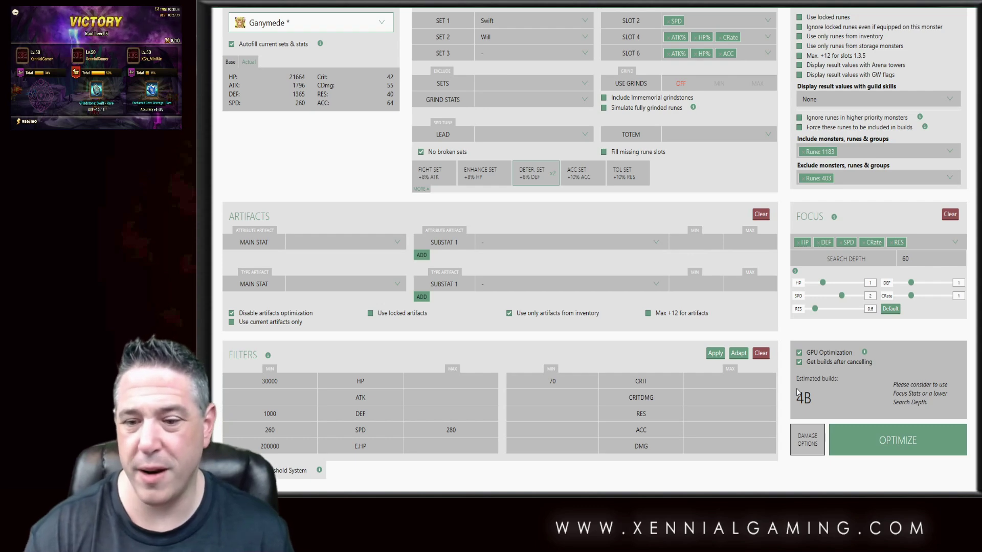
Enable the Filter Threshold System for the build filters and bring up its explanation
scroll(796, 388, "down", 3)
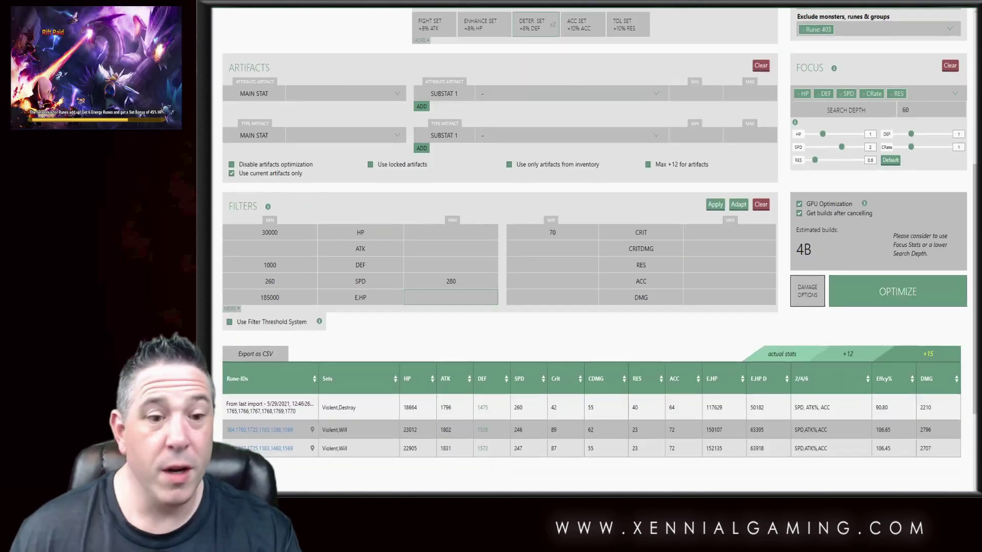
scroll(593, 276, "down", 3)
scroll(593, 276, "up", 6)
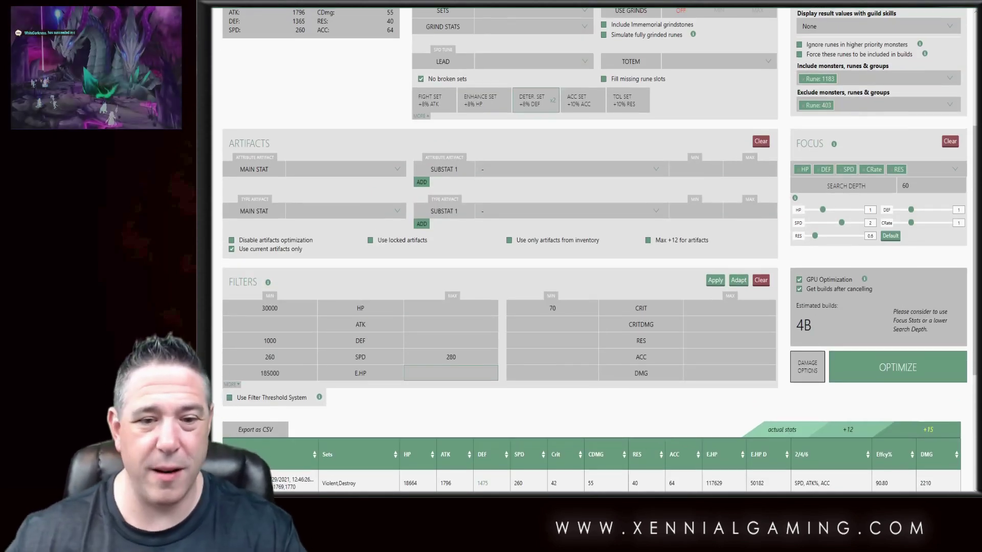
scroll(593, 276, "down", 6)
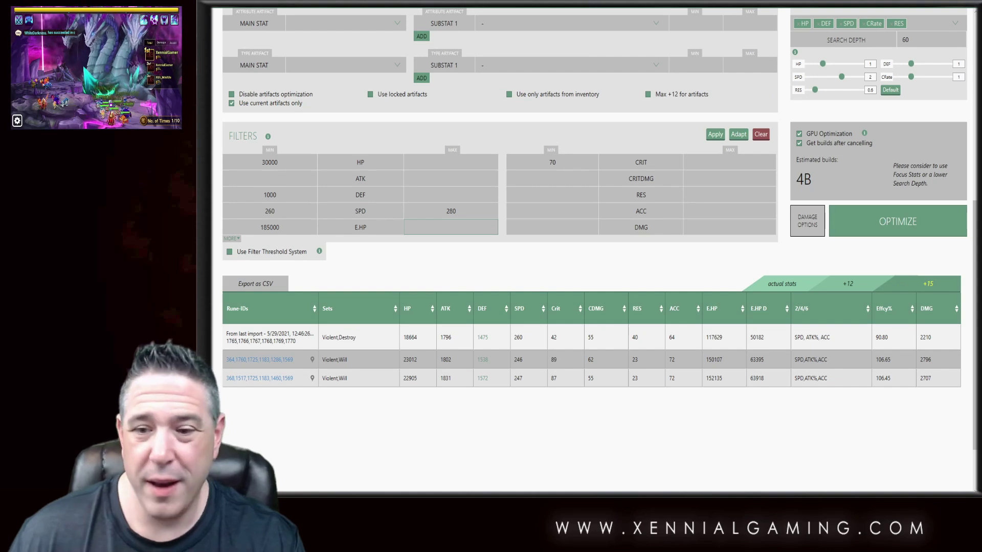
left_click(229, 251)
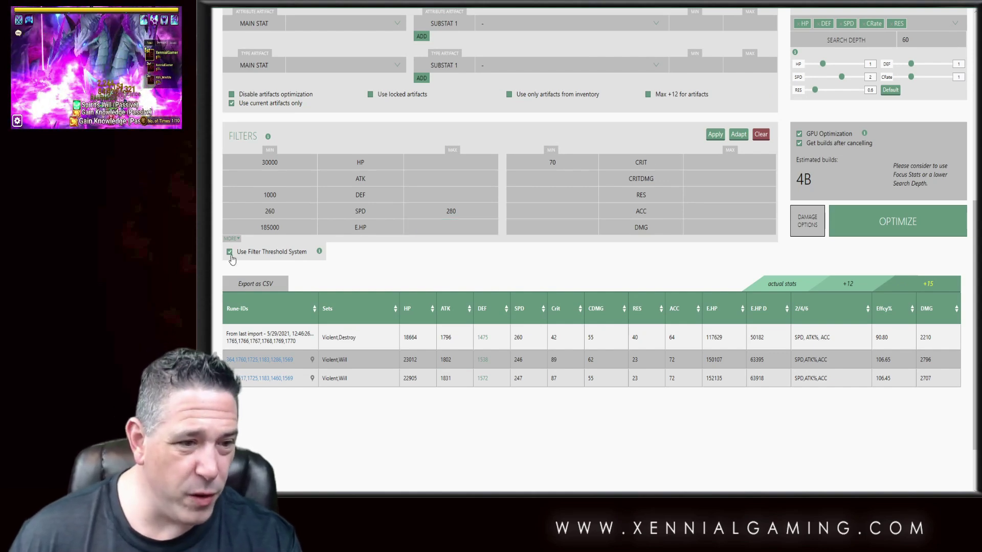
mouse_move(319, 252)
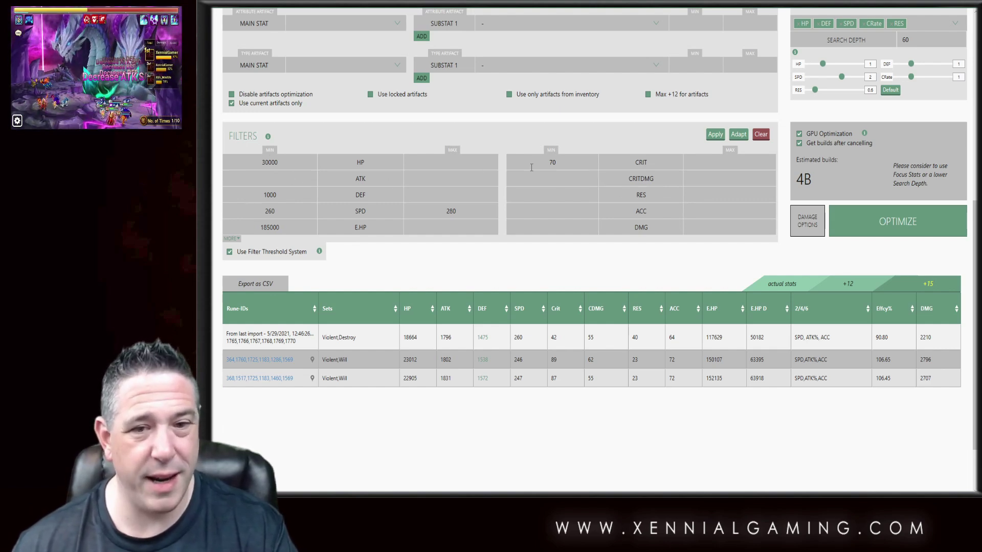
Clear all filters and set new minimums of 30000 HP, 150000 E.HP and 50 ACC
left_click(760, 134)
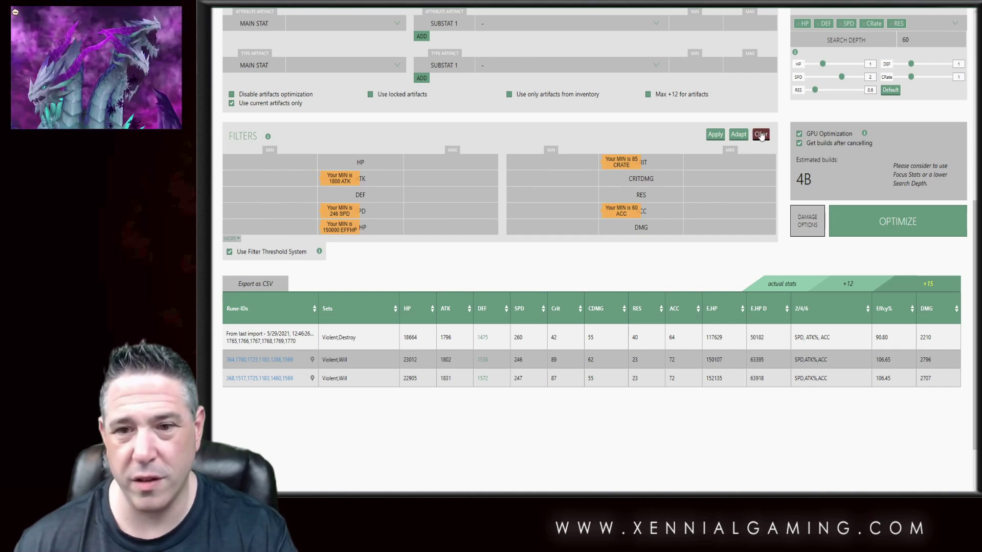
left_click(294, 162)
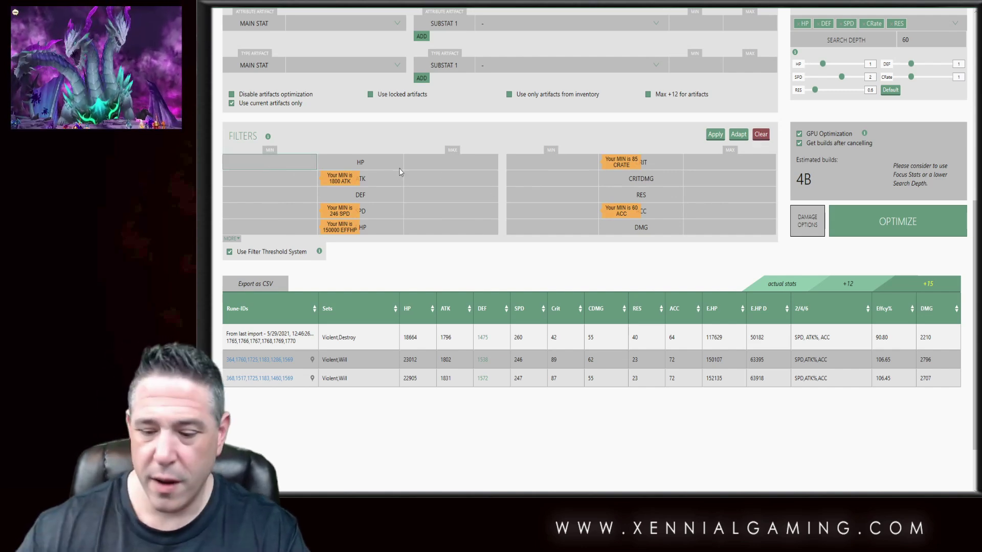
type("30000")
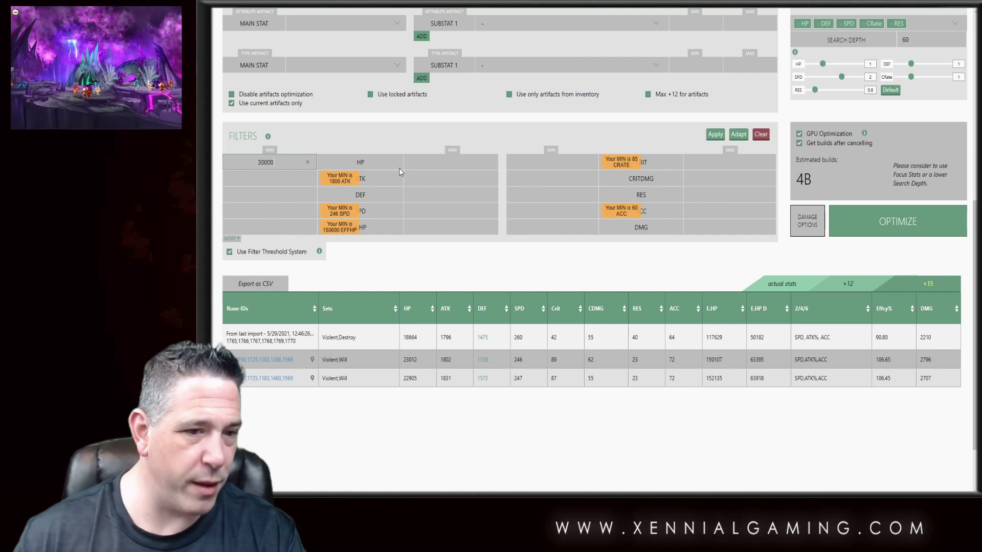
left_click(287, 226)
type("150000")
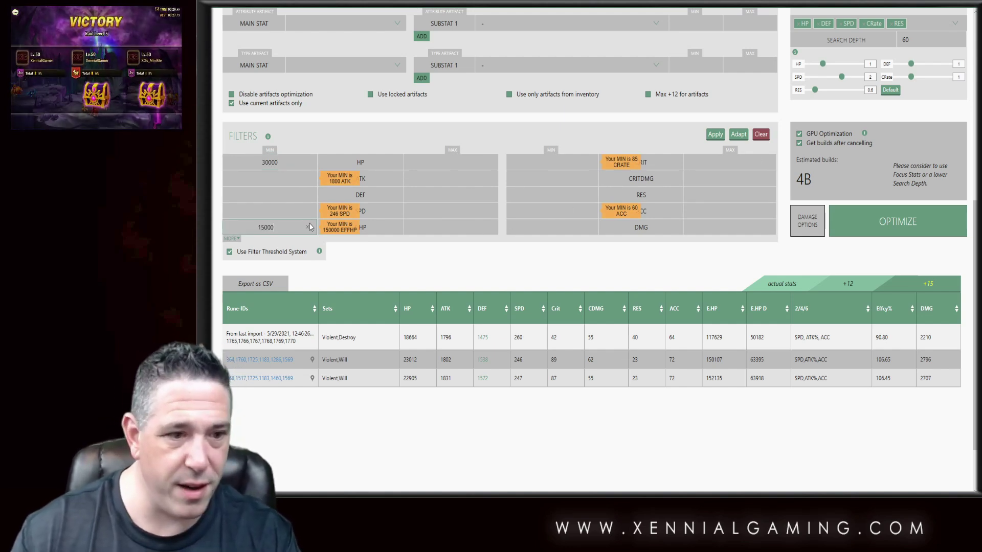
left_click(553, 214)
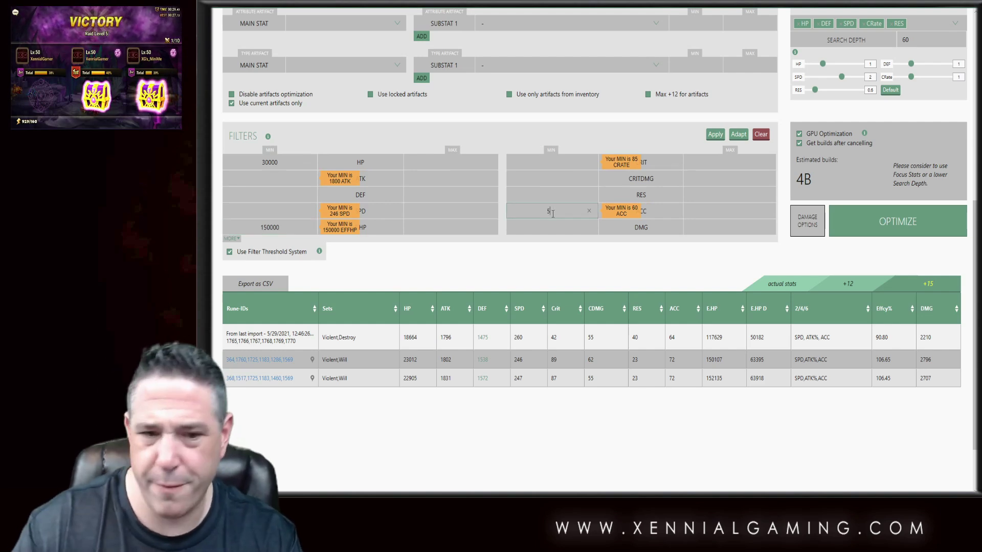
type("50")
left_click(640, 264)
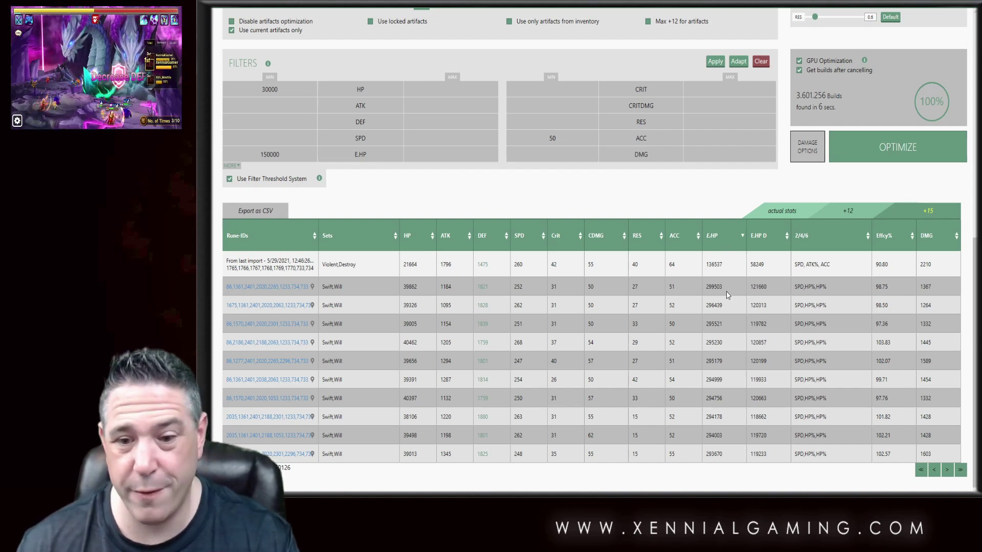
Sort the builds by E.HP in both directions, and re-optimize with minimums of 260 SPD and 290000 E.HP
left_click(712, 238)
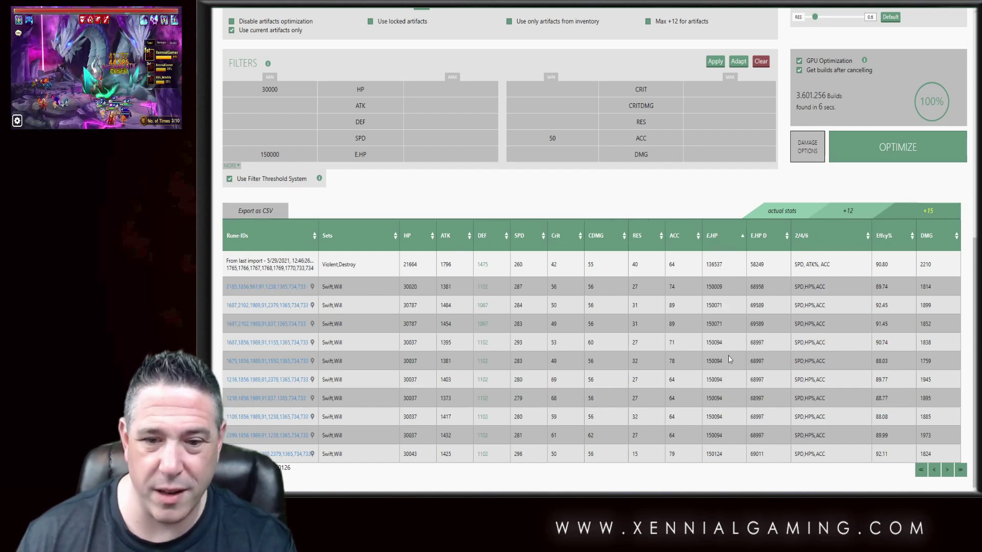
left_click(710, 238)
left_click(278, 136)
type("260")
key("Tab")
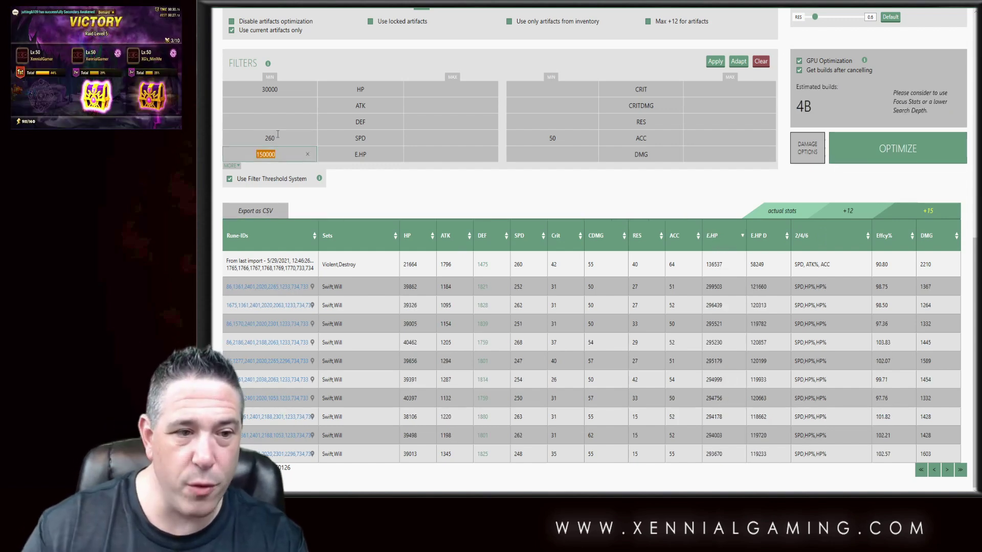
type("290000")
left_click(583, 205)
left_click(883, 156)
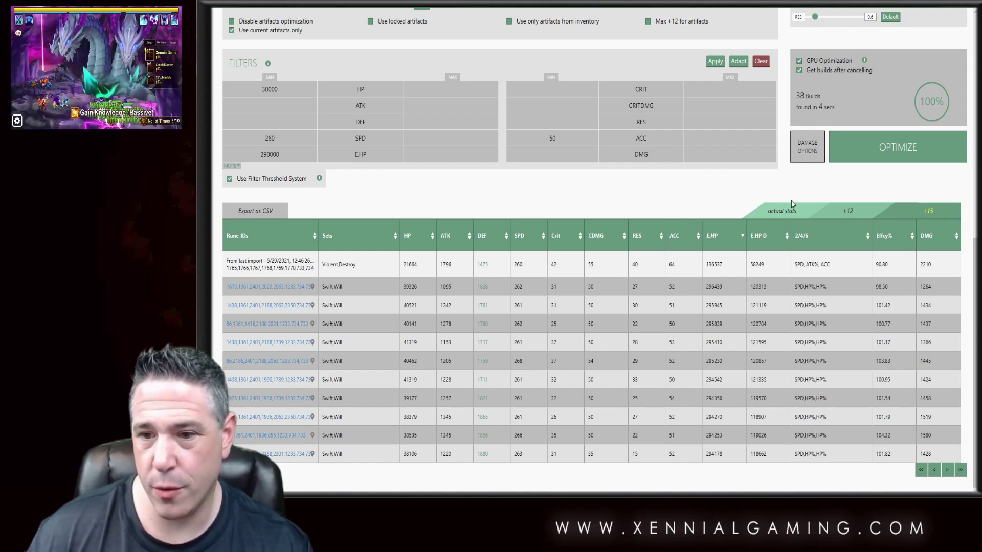
View the results at +12 and again at +15, and inspect the stat comparisons and rune locations of the top builds
left_click(846, 213)
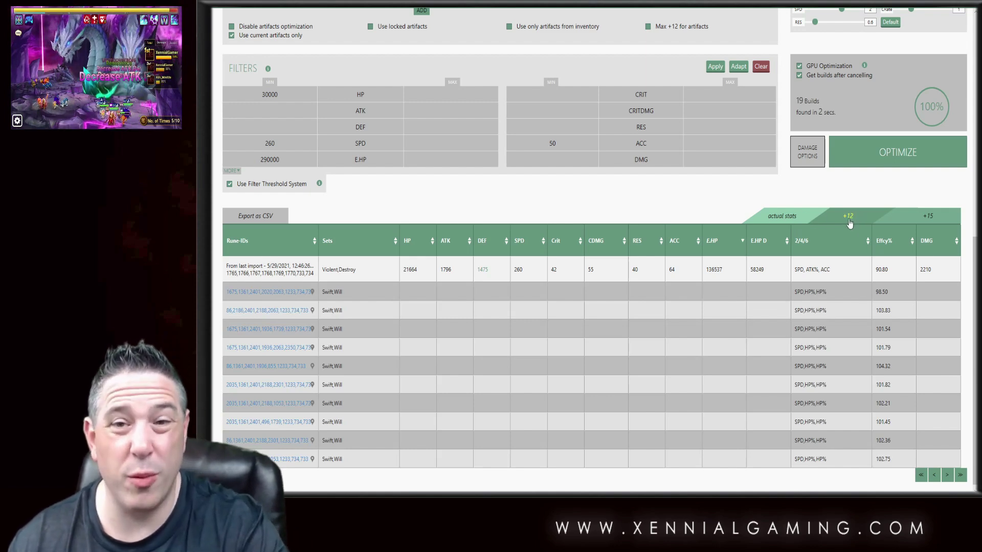
left_click(938, 217)
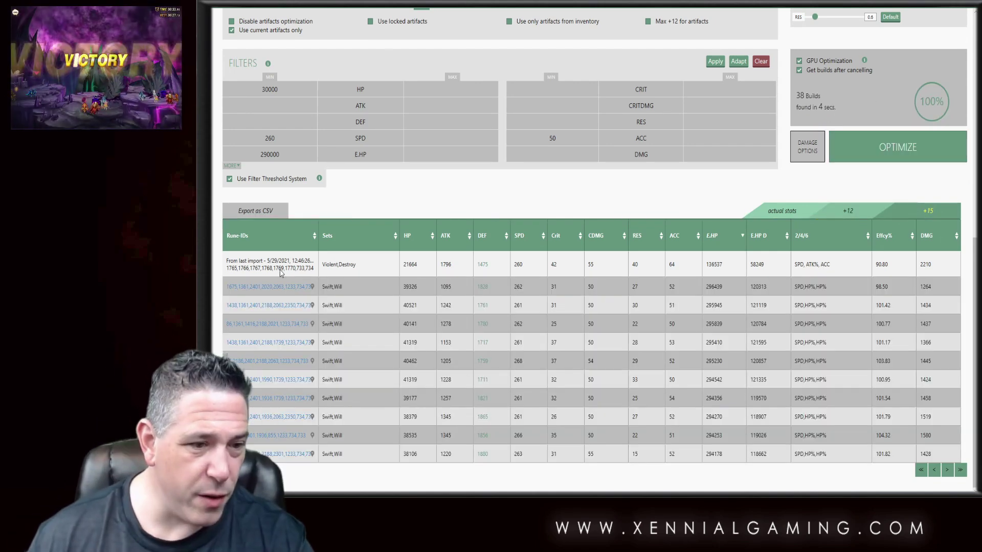
mouse_move(267, 290)
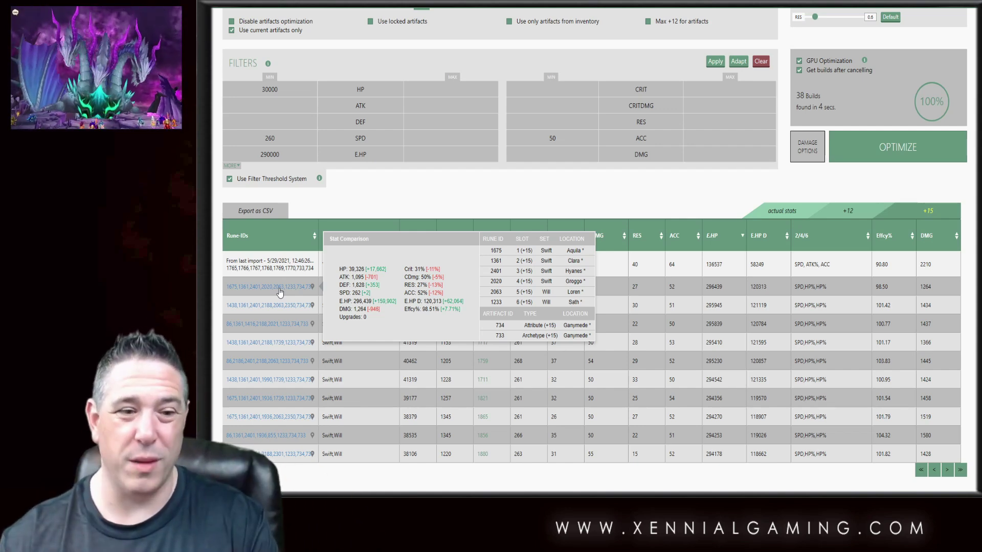
mouse_move(272, 321)
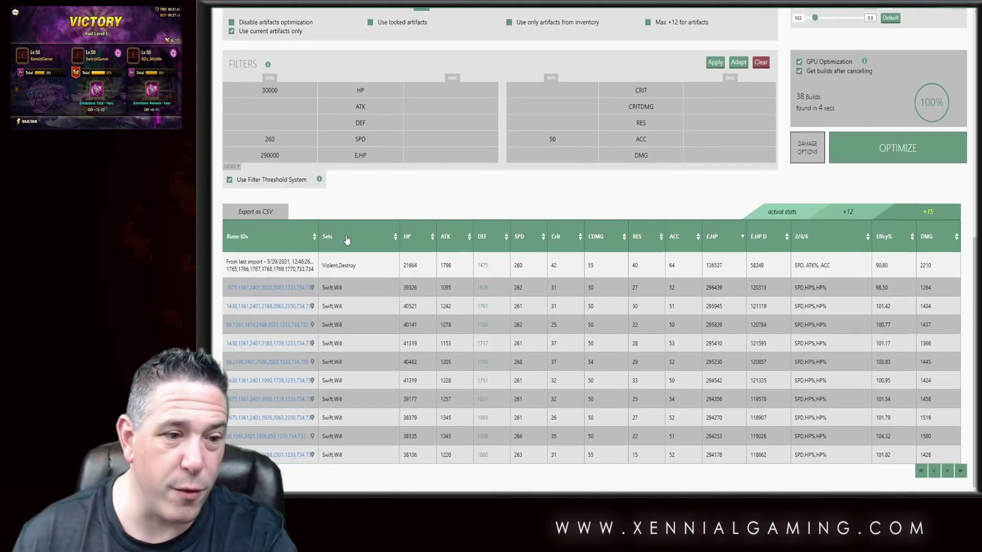
mouse_move(288, 299)
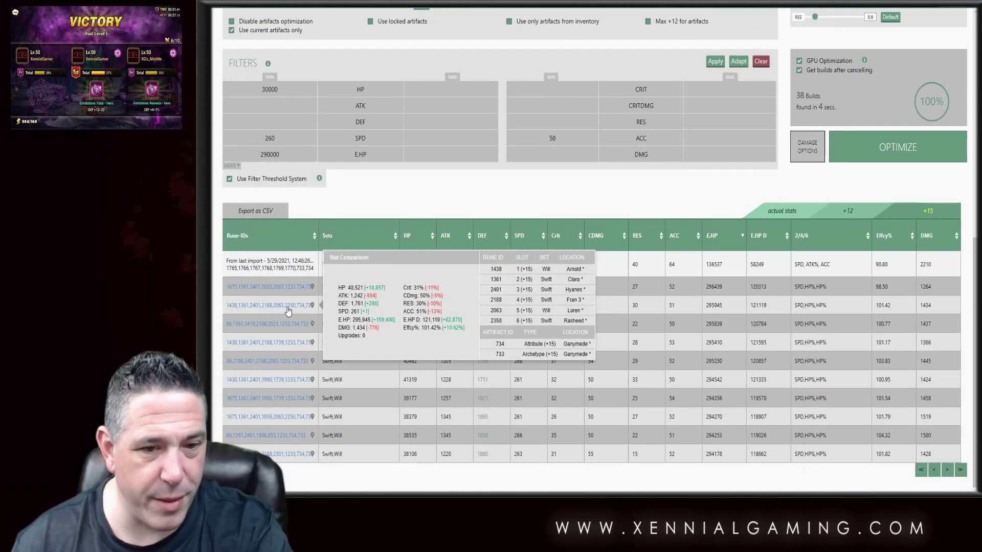
mouse_move(287, 327)
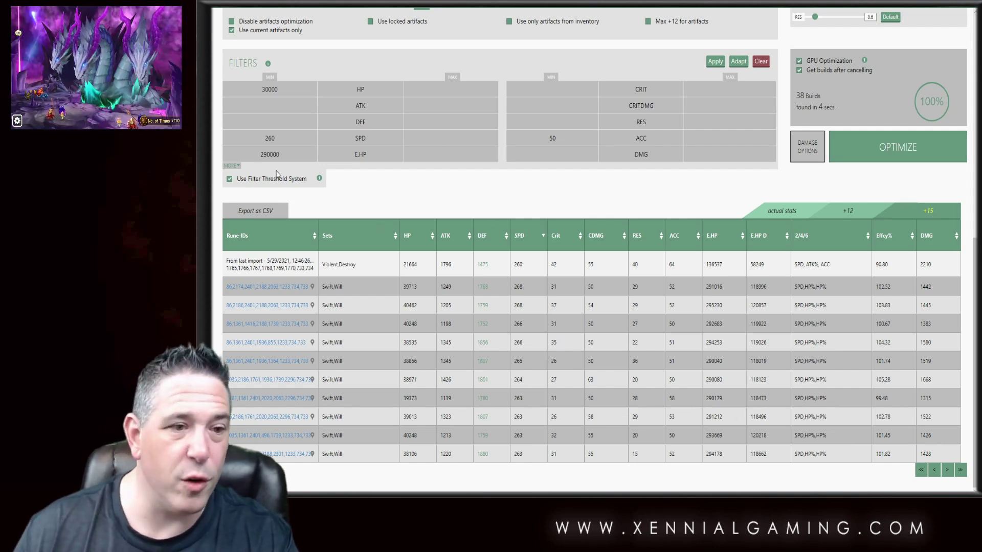
Raise the minimum SPD filter to 265 and apply it to the builds already found
left_click(288, 143)
type("265")
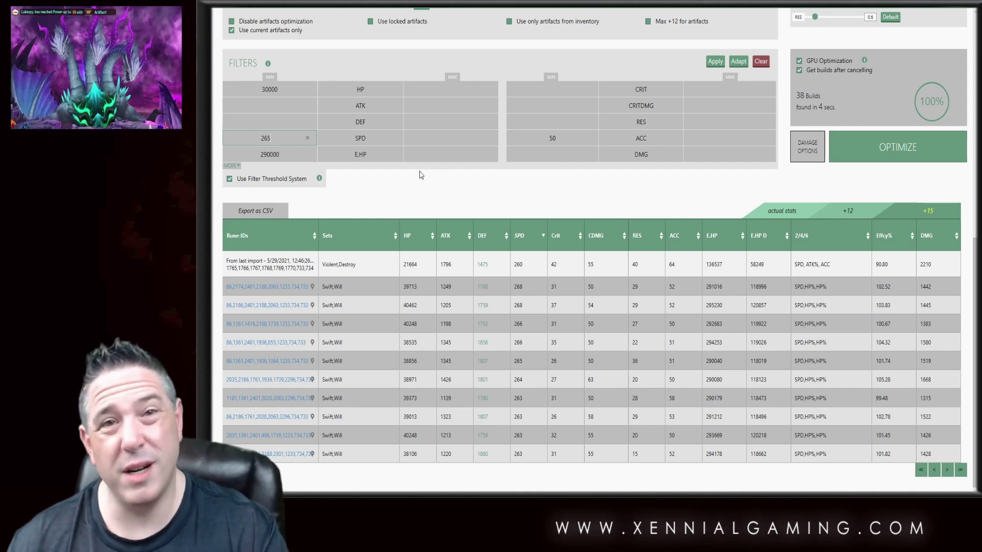
left_click(715, 61)
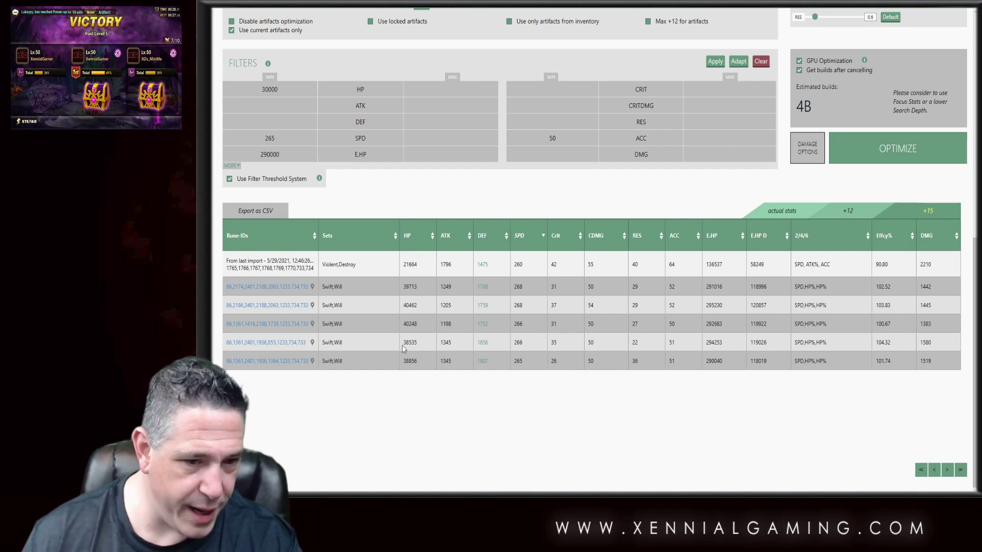
Raise the minimum HP filter to 40000 and apply it to the remaining builds
left_click(290, 97)
type("400")
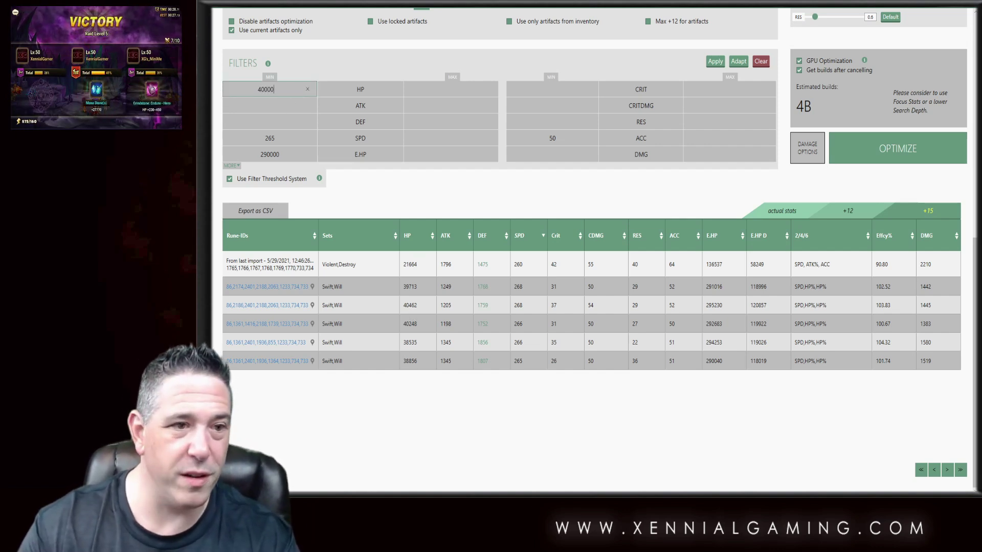
type("00")
left_click(715, 61)
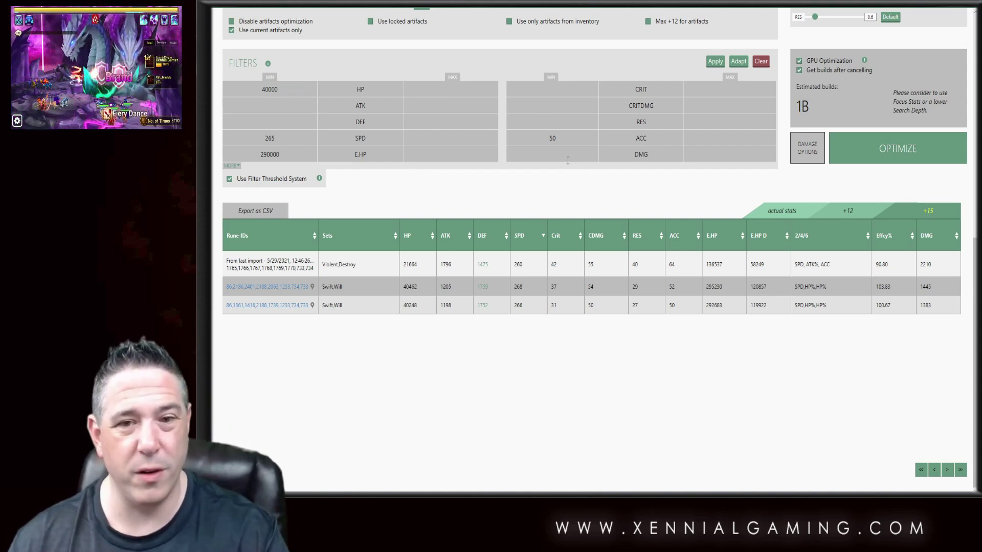
Filter the found builds by a minimum CRITDMG of 51, and relax that minimum to 1 and reapply it
left_click(552, 106)
type("51")
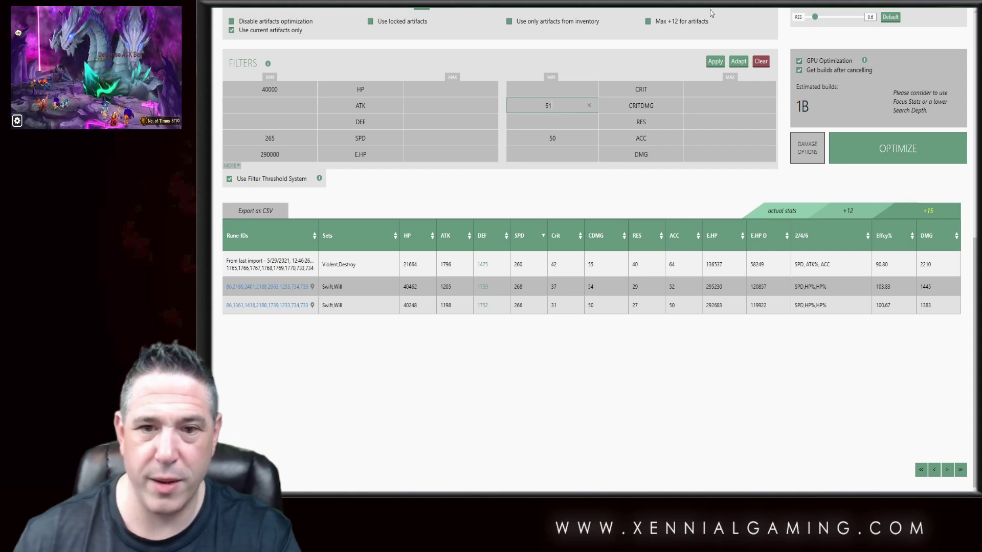
left_click(709, 185)
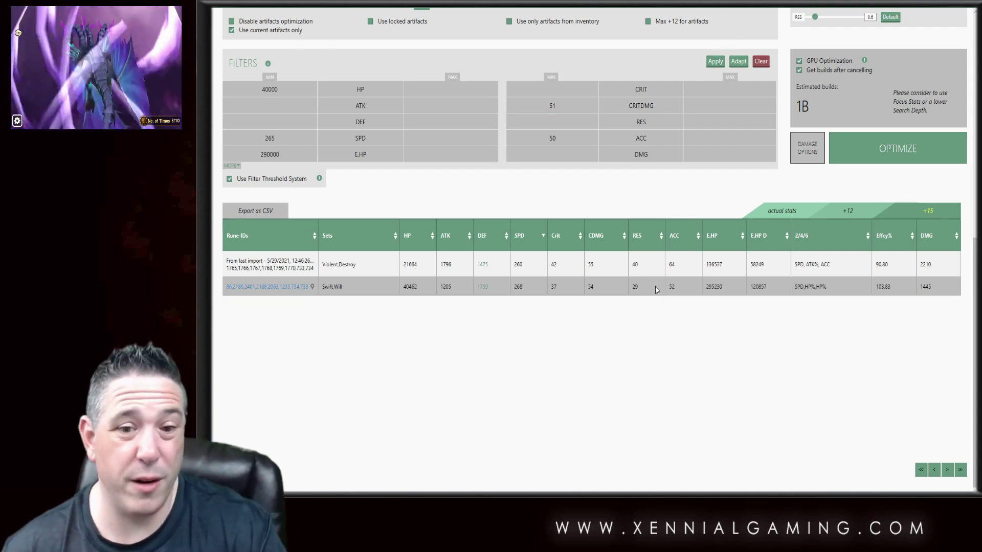
double_click(564, 108)
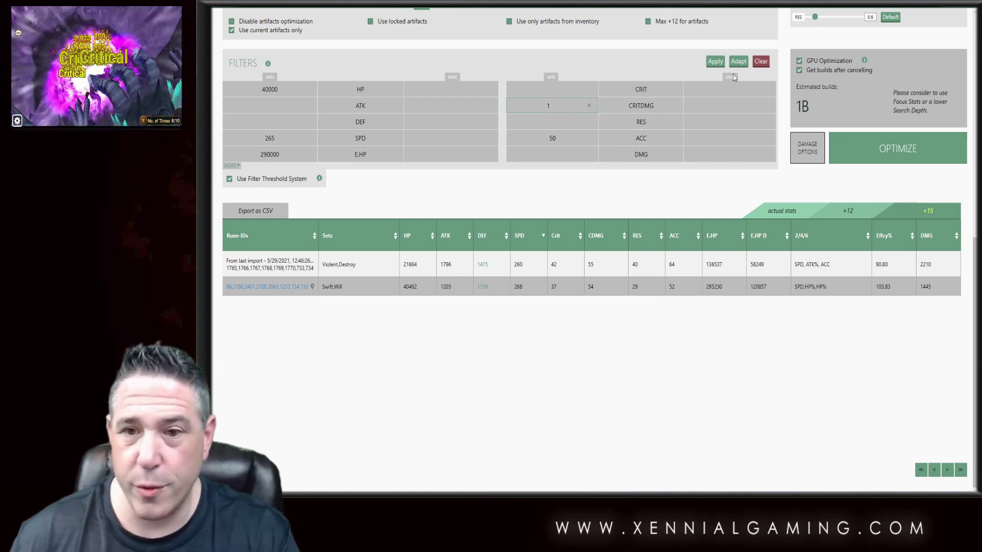
left_click(715, 61)
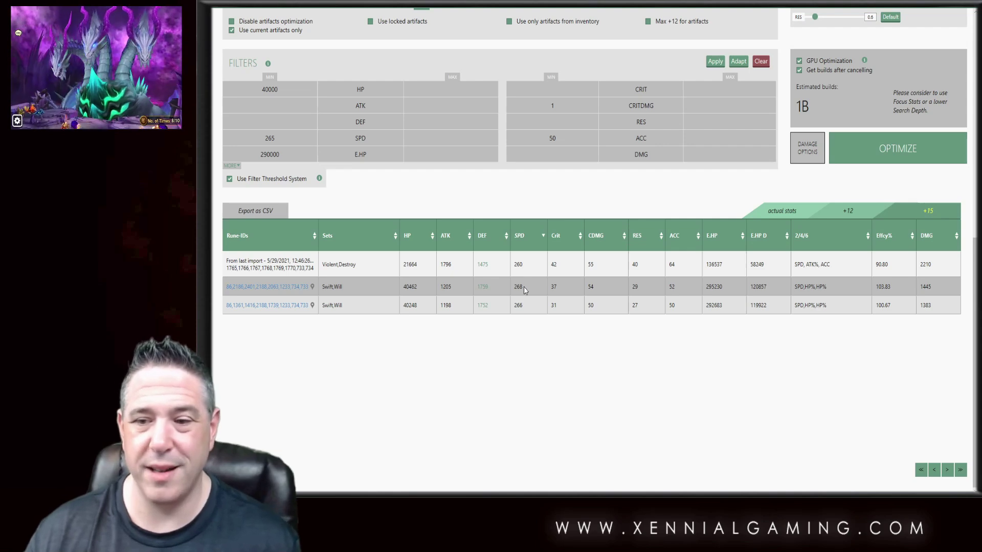
Pin both Swift/Will builds above the results for comparison
left_click(313, 288)
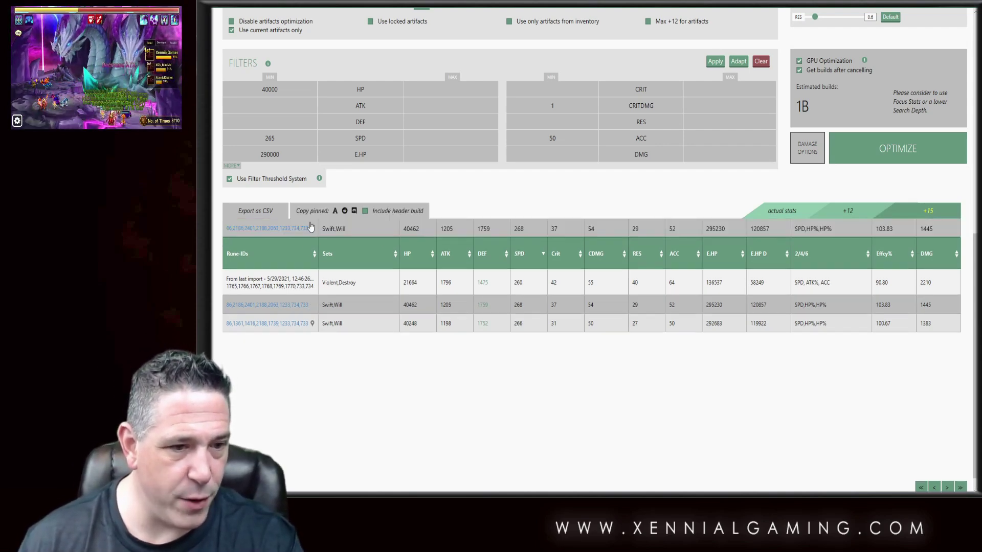
left_click(312, 323)
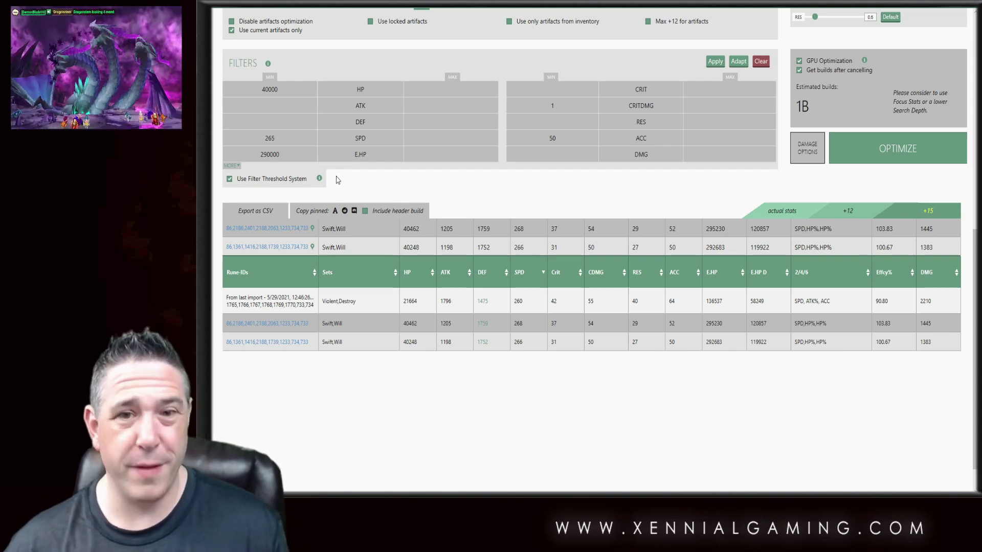
Expand the filter list and point out the minimum EFFCY% and E.HP D fields
left_click(233, 166)
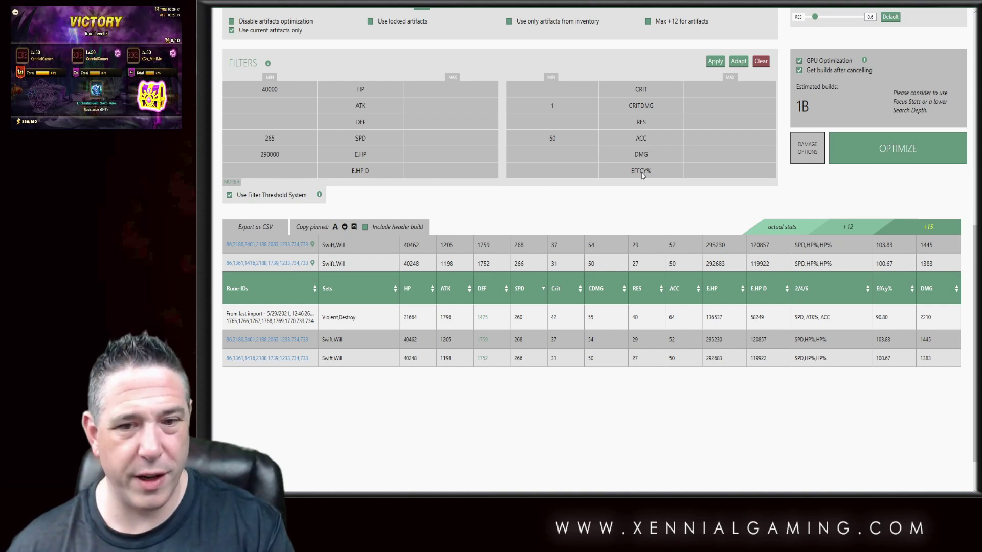
left_click(561, 171)
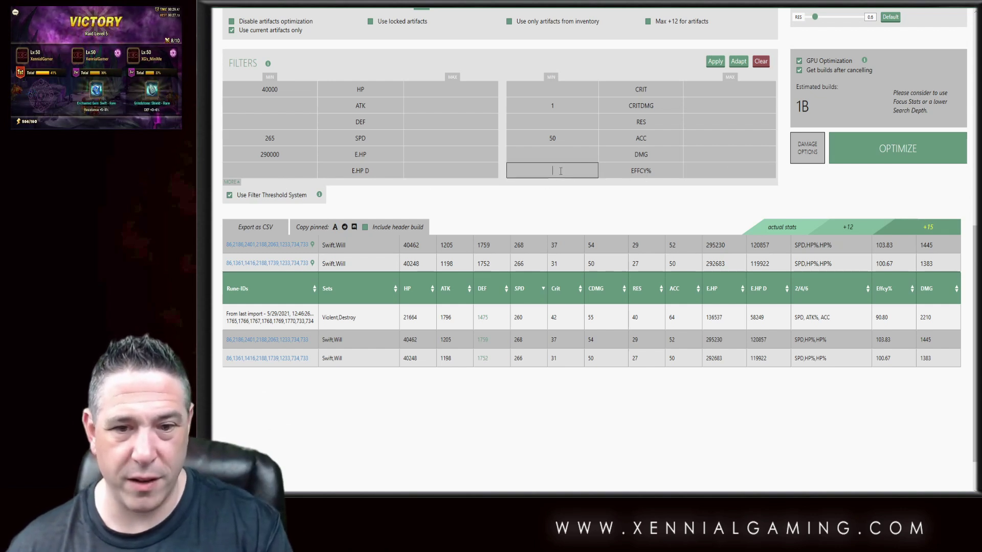
left_click(269, 170)
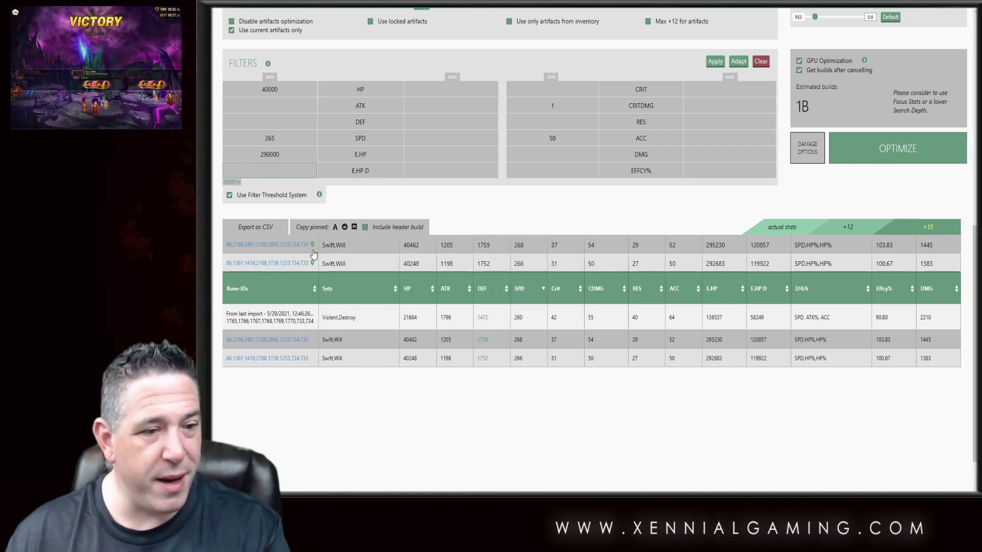
Change Ganymede's first rune set to Violent
scroll(320, 273, "up", 10)
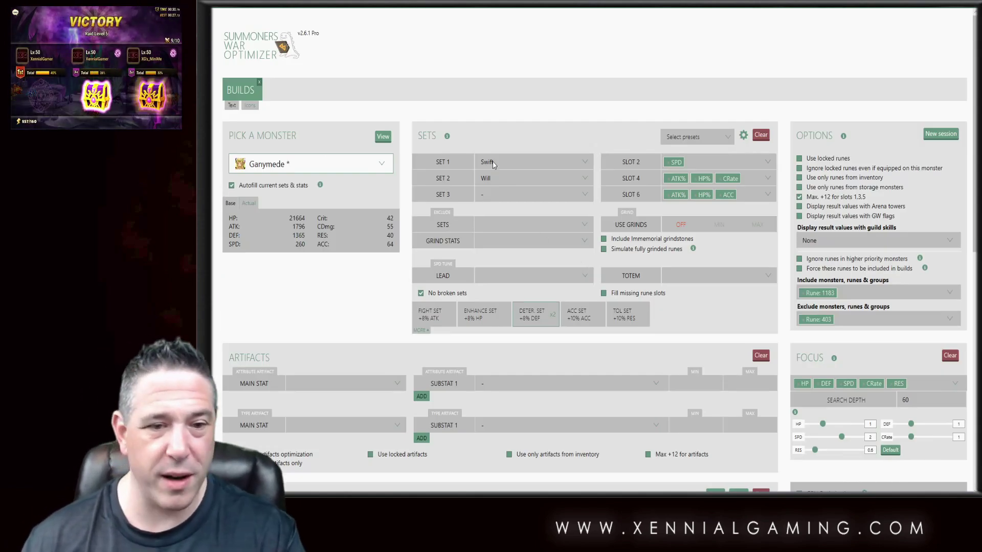
left_click(491, 163)
left_click(490, 198)
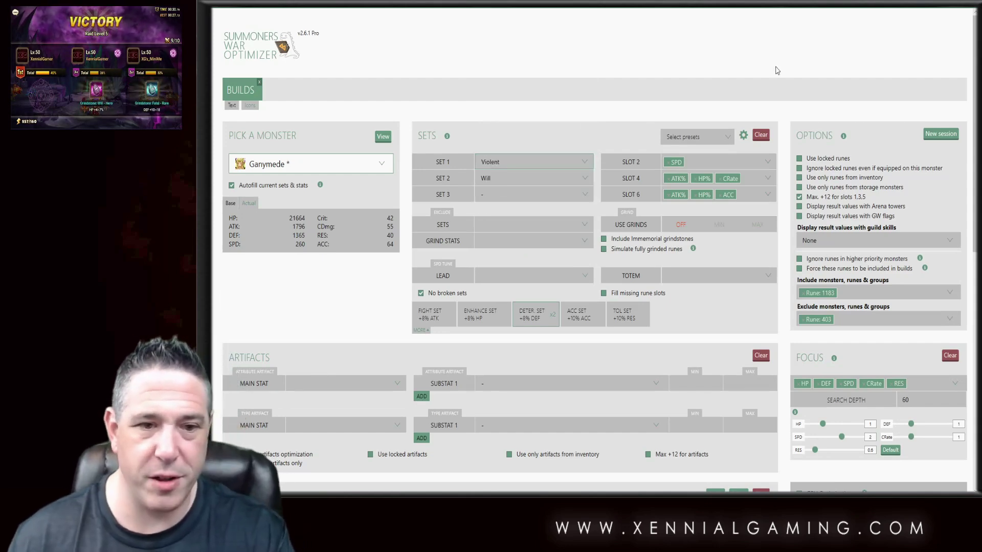
Lower the minimum filters to 240 SPD and 30000 HP, and optimize the Violent/Will builds
scroll(708, 110, "down", 10)
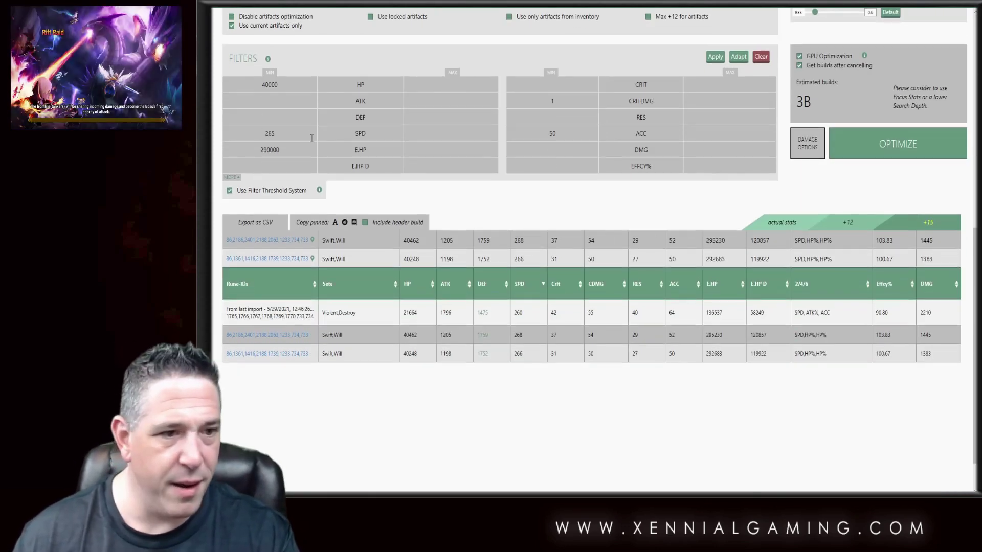
double_click(312, 138)
type("240")
key("Tab")
double_click(277, 87)
type("30000")
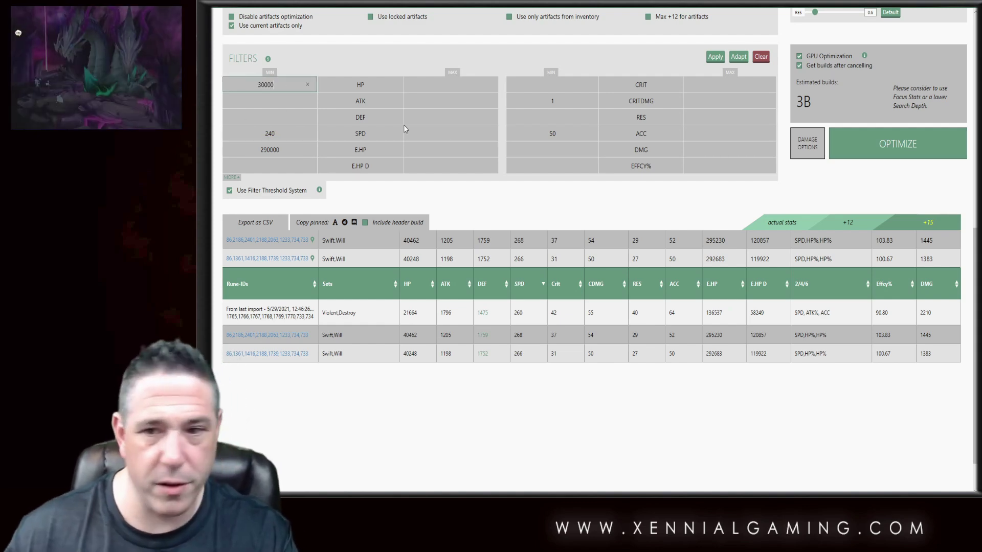
left_click(908, 157)
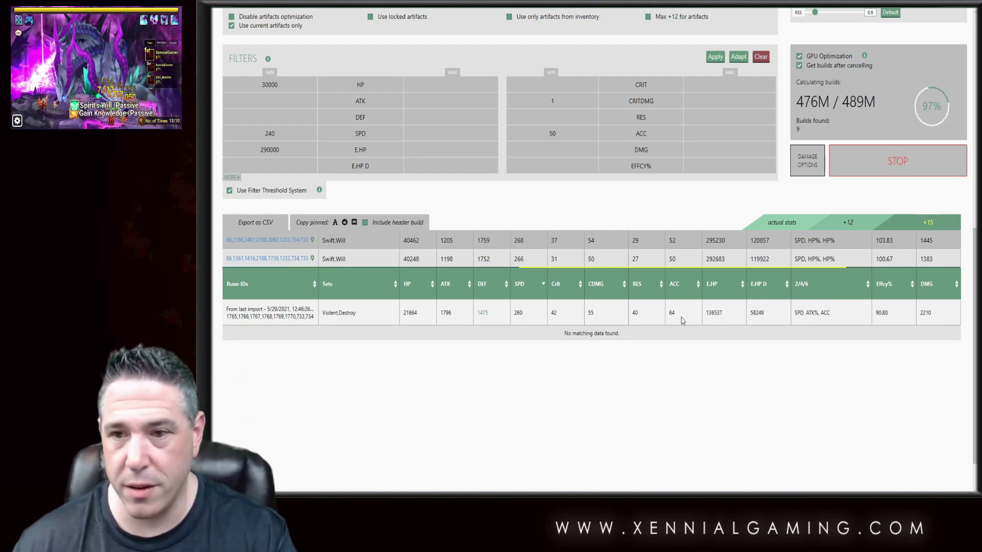
Pin both Violent/Will builds found, and unpin the one with 244 SPD
scroll(375, 344, "down", 1)
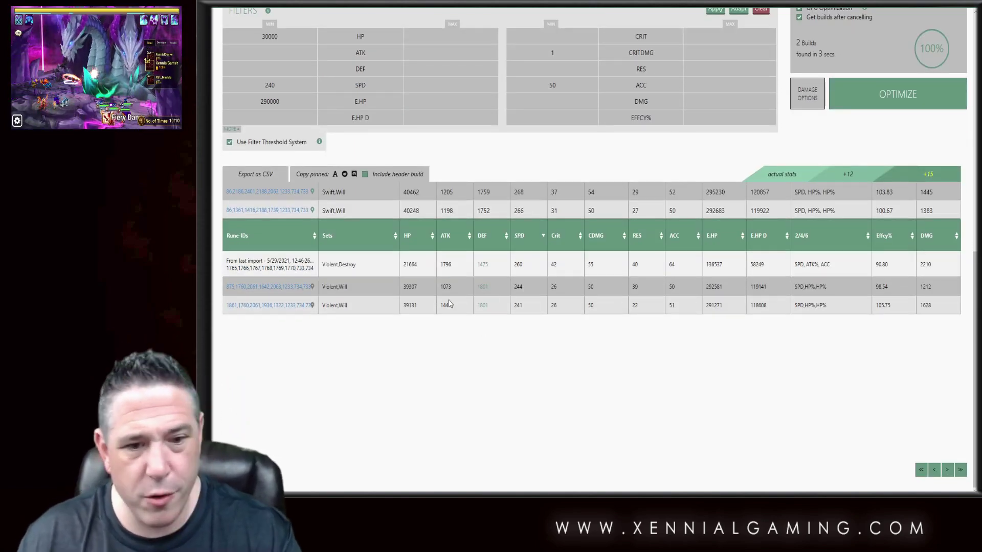
left_click(312, 287)
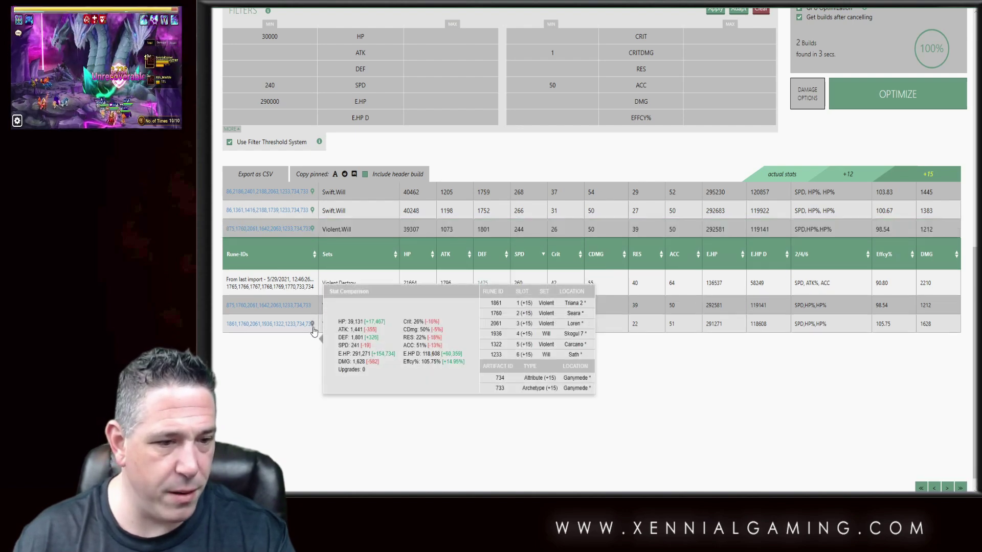
left_click(312, 323)
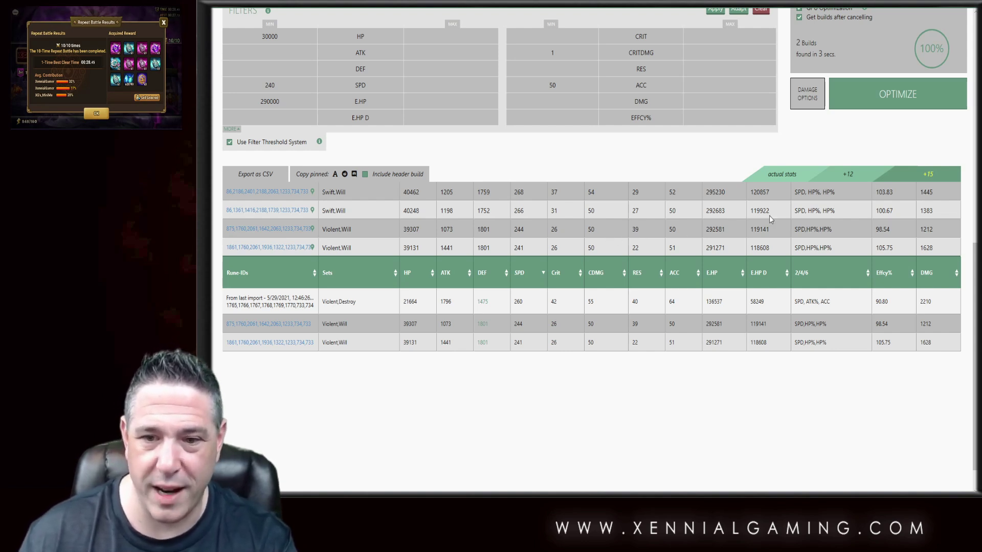
left_click(728, 226)
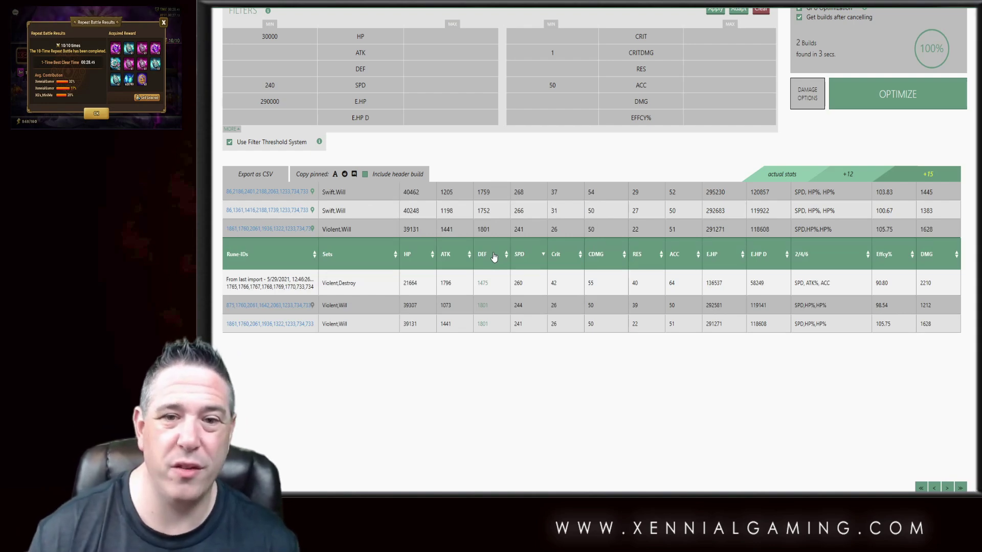
Enable simulation of fully grinded runes and optimize the builds again
scroll(659, 158, "up", 7)
left_click(603, 127)
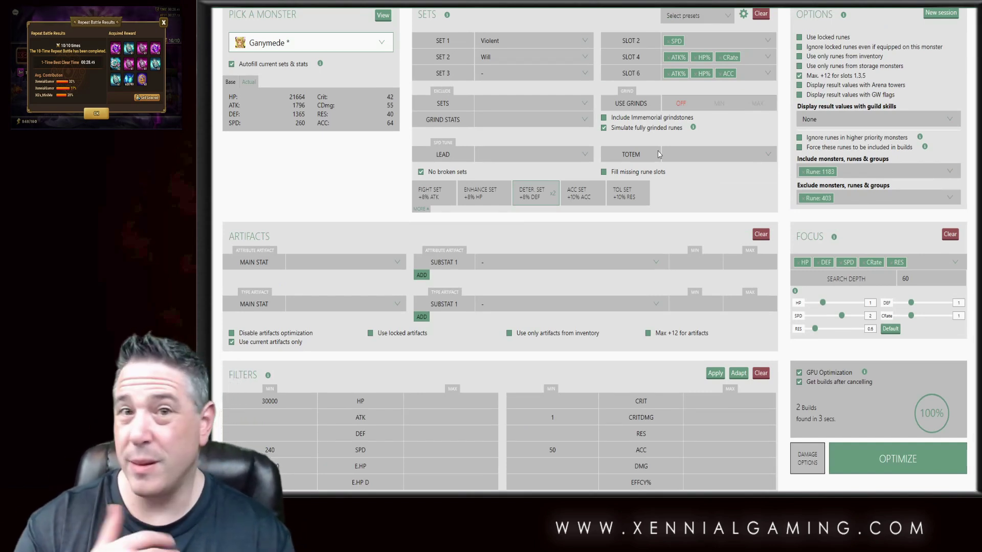
scroll(705, 160, "down", 7)
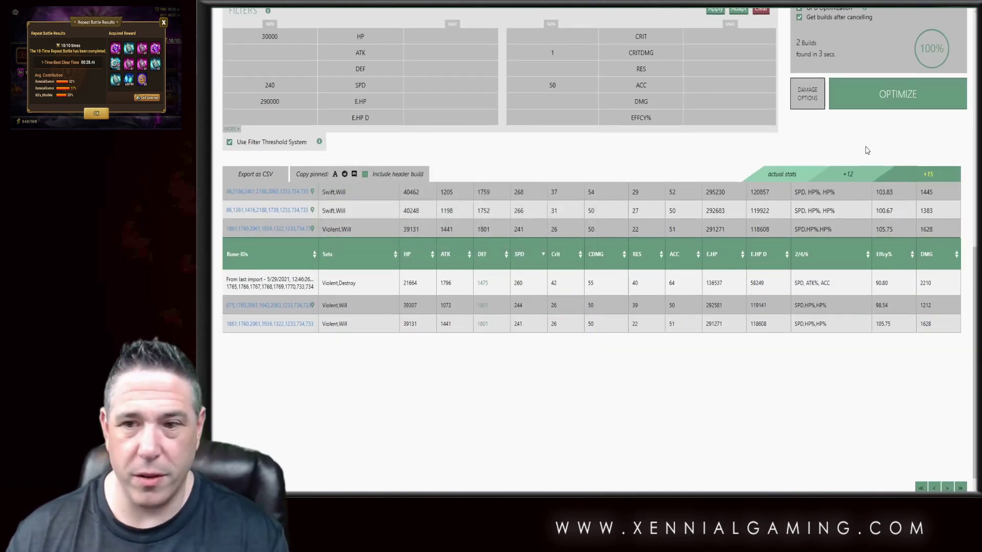
left_click(895, 102)
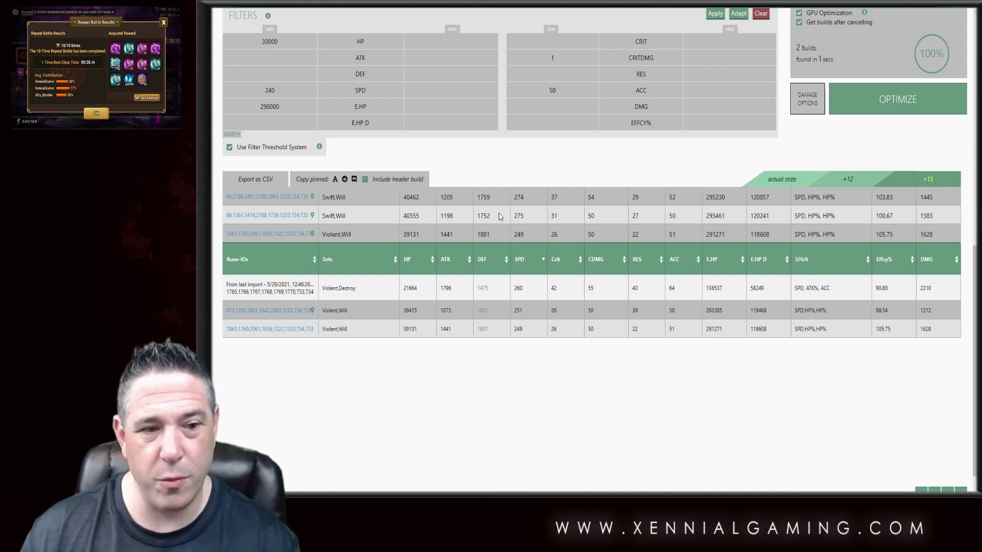
scroll(528, 201, "down", 1)
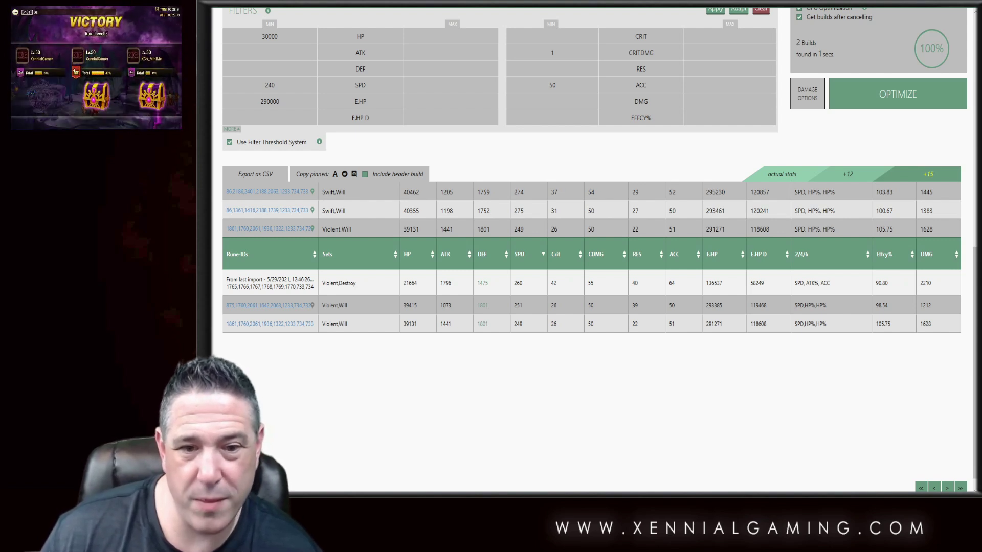
Unpin the 275 SPD Swift/Will build, and examine the stats and runes of the pinned Violent/Will build
left_click(313, 210)
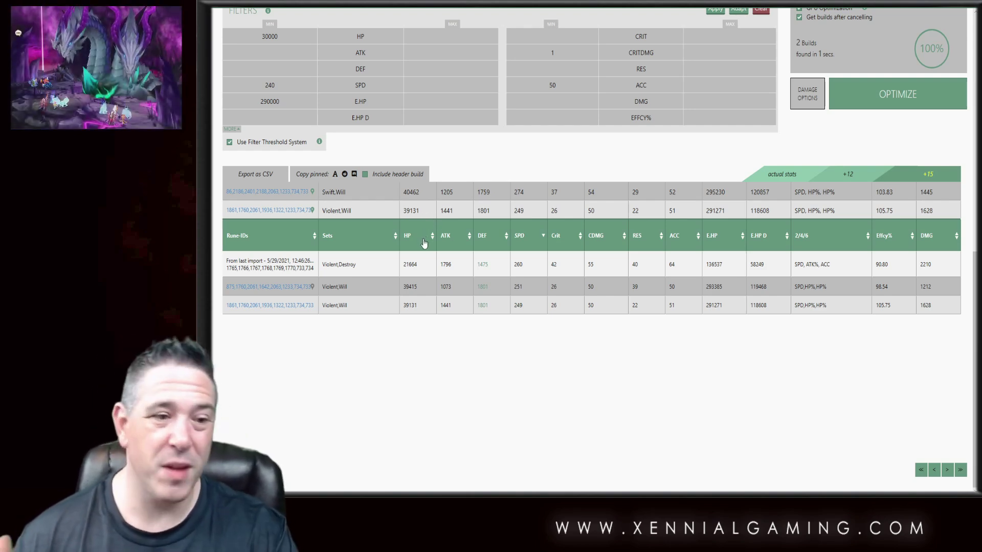
left_click(251, 214)
scroll(866, 147, "up", 3)
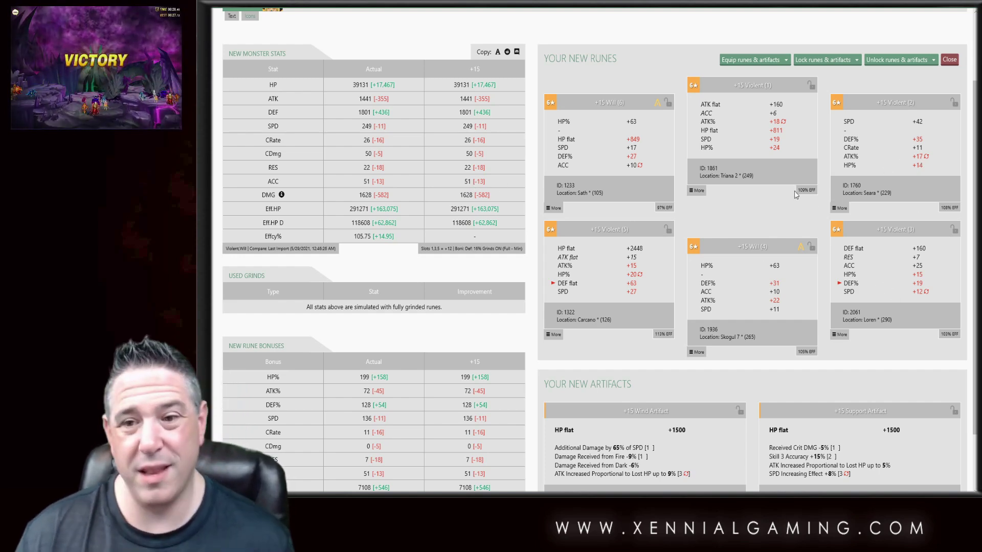
scroll(423, 213, "down", 1)
scroll(256, 189, "up", 3)
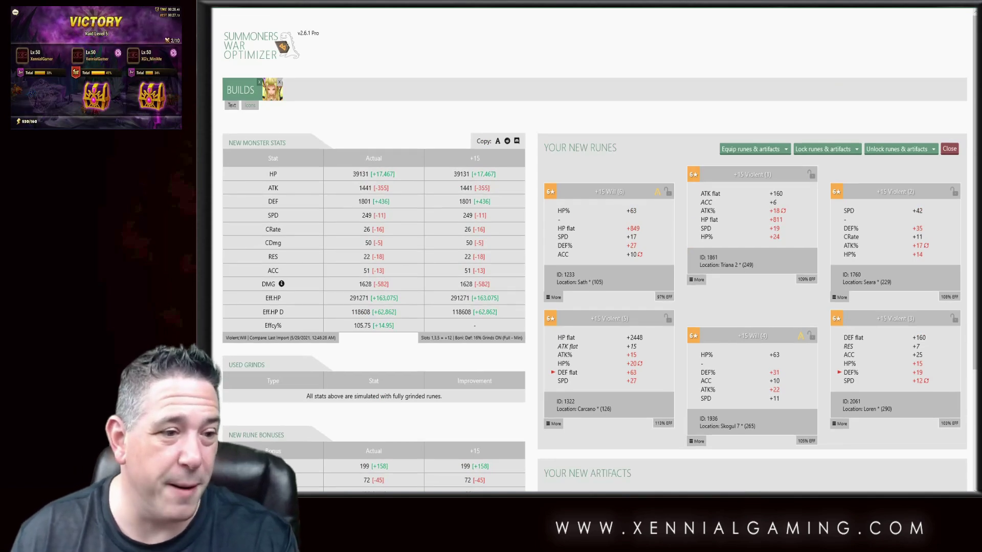
key("Escape")
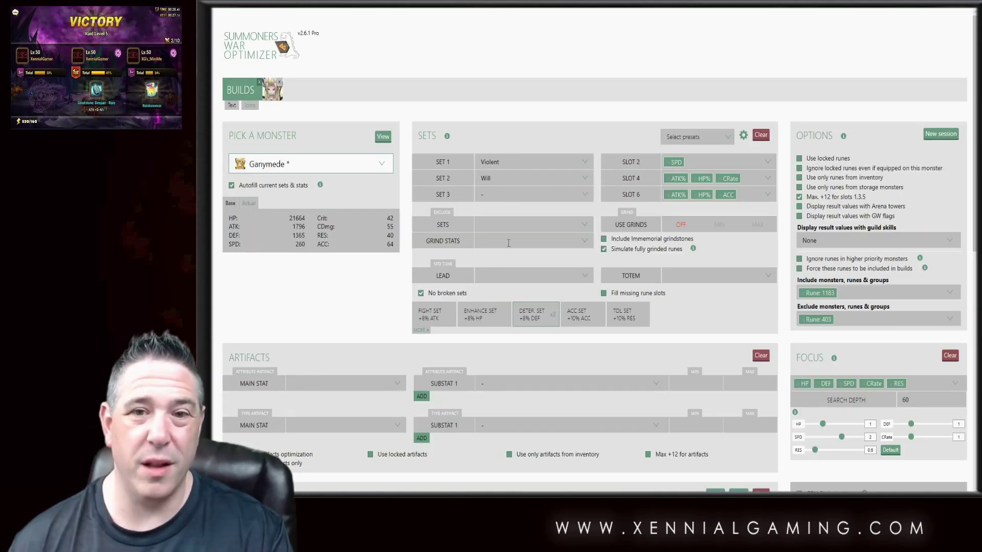
Unpin the remaining Swift/Will build from the comparison
scroll(508, 242, "down", 8)
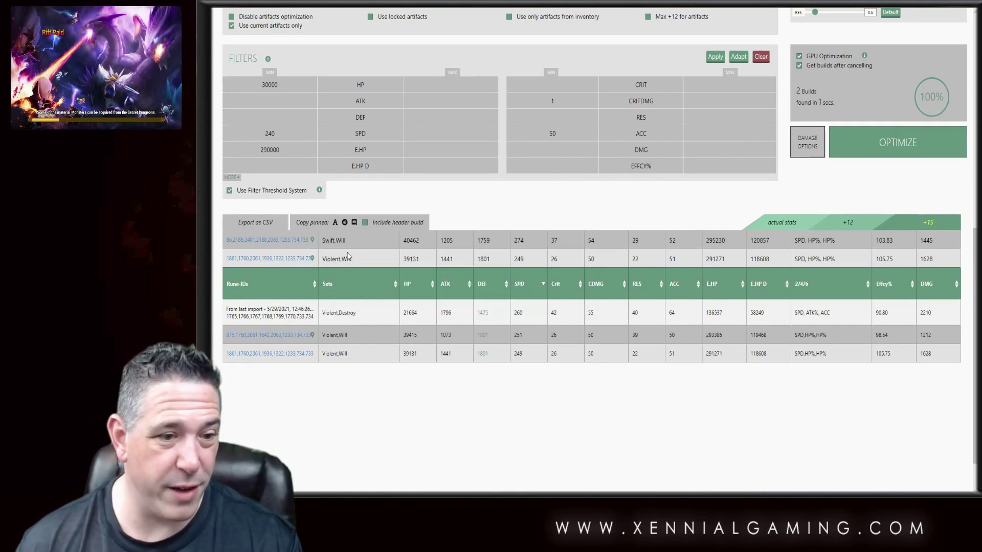
left_click(313, 241)
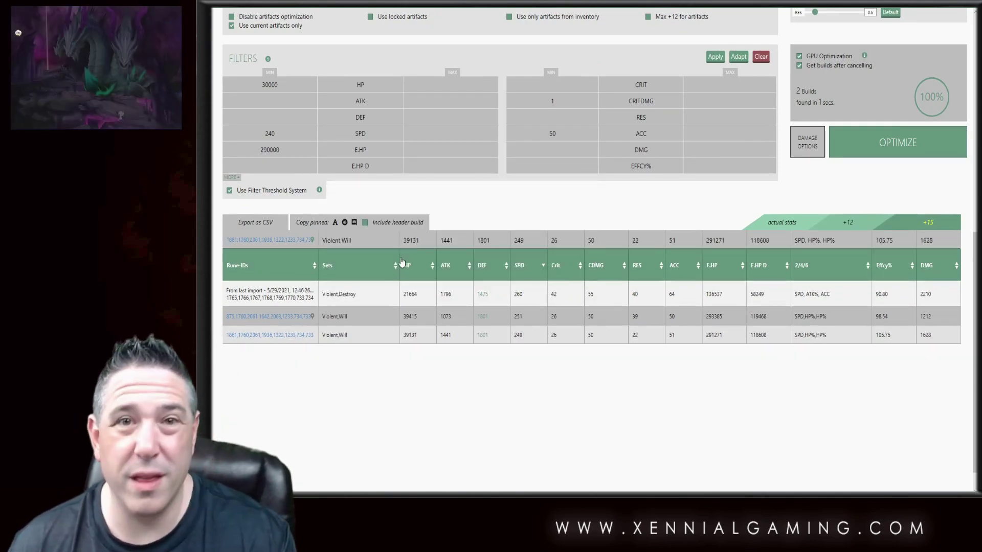
Open the pinned Violent/Will build and equip only its runes on Ganymede
mouse_move(292, 244)
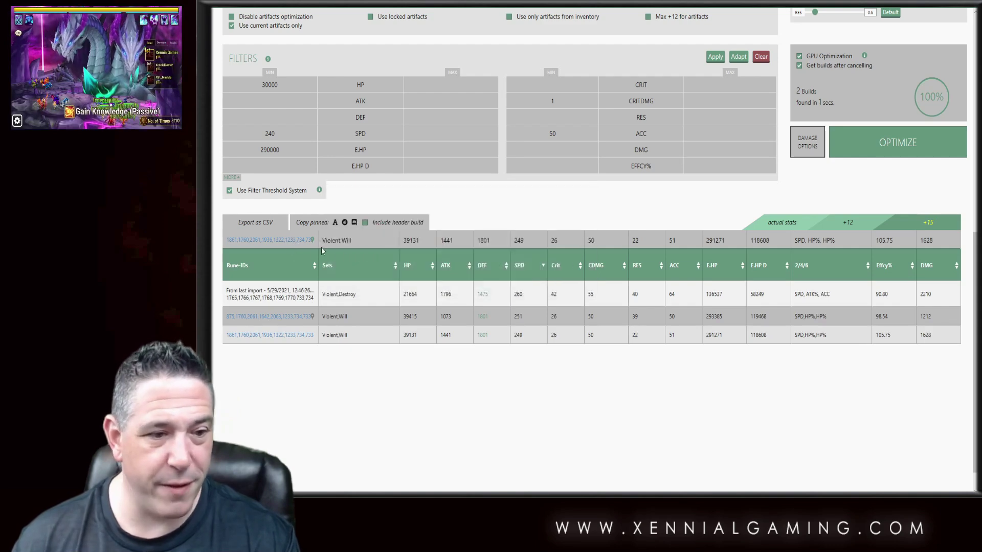
left_click(293, 244)
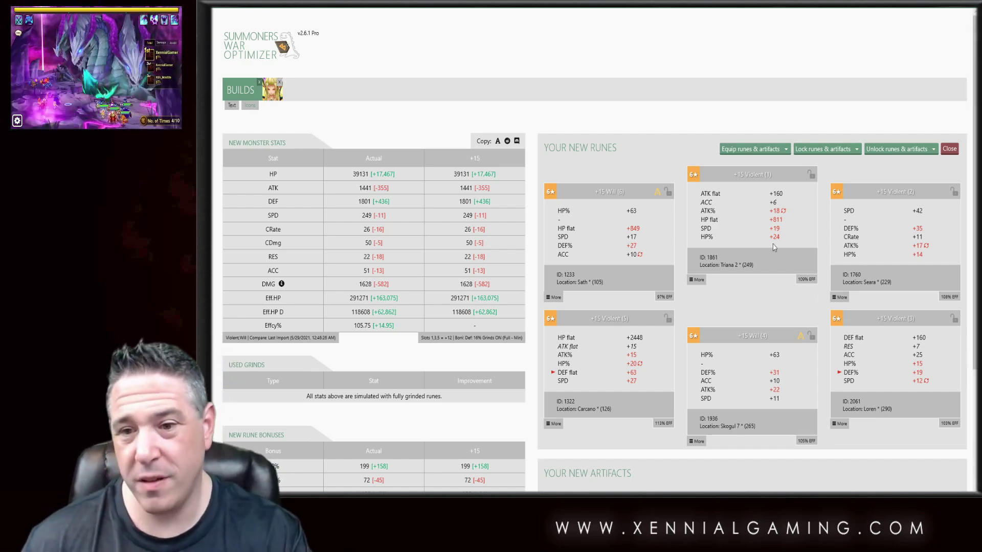
left_click(786, 151)
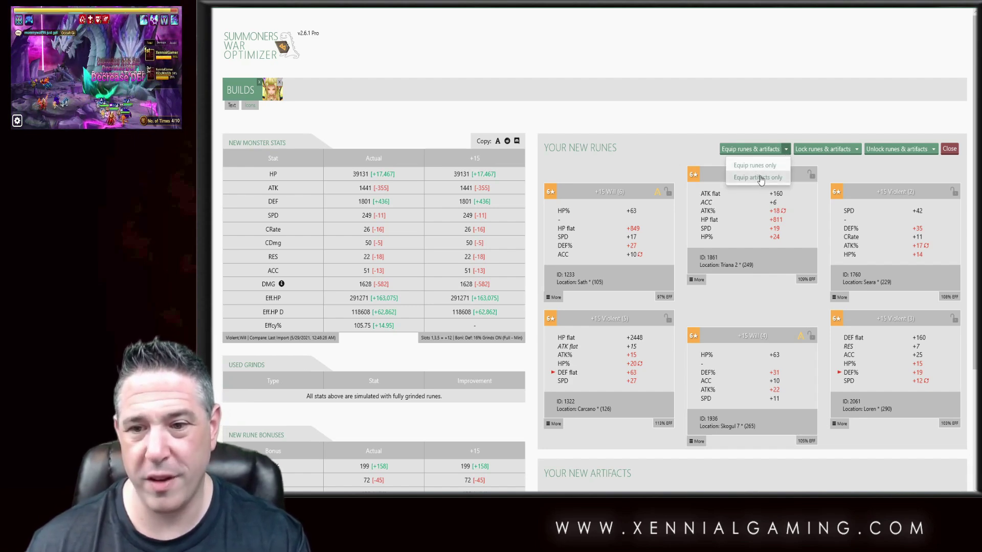
left_click(789, 168)
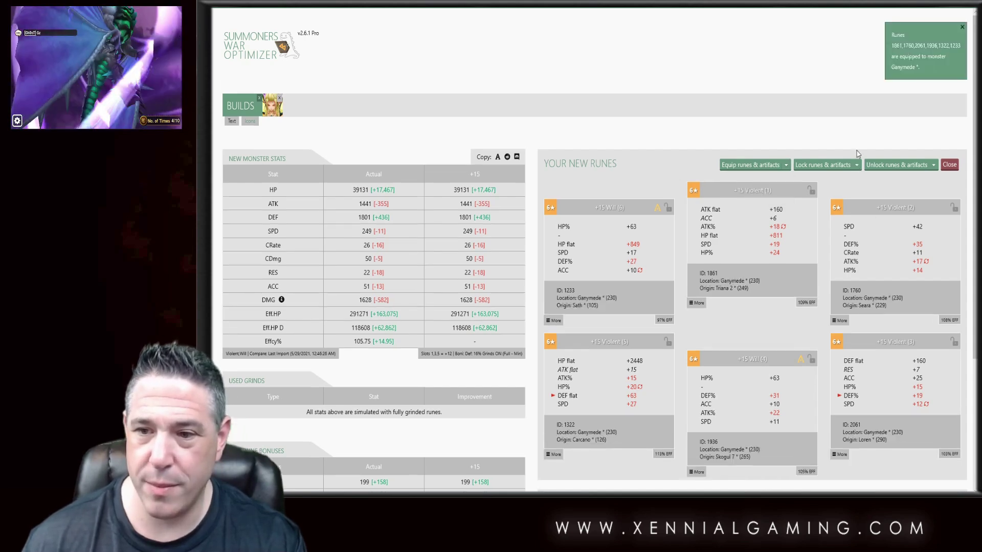
Review the lock and equip options of the new build, and examine its rune bonuses and artifacts
left_click(859, 172)
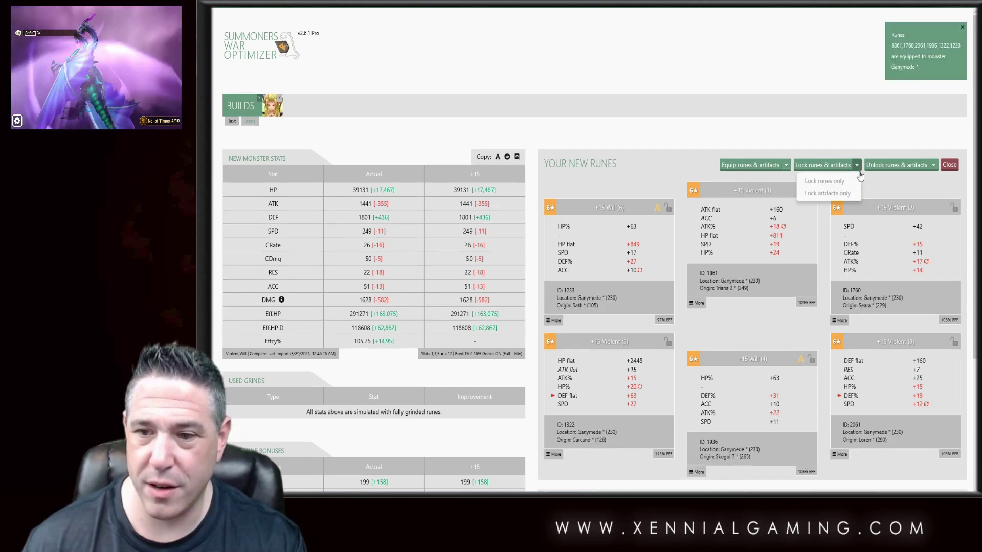
left_click(828, 194)
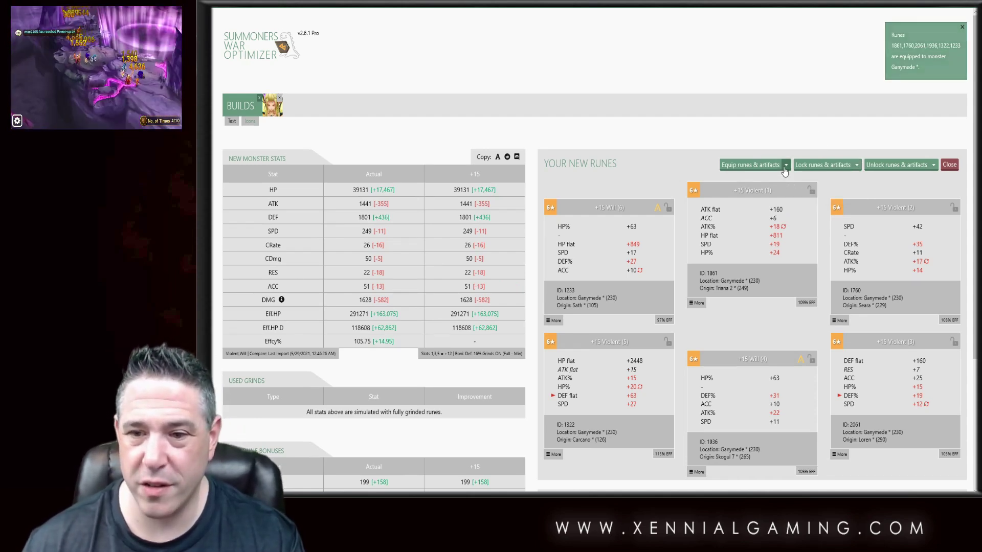
scroll(747, 166, "down", 1)
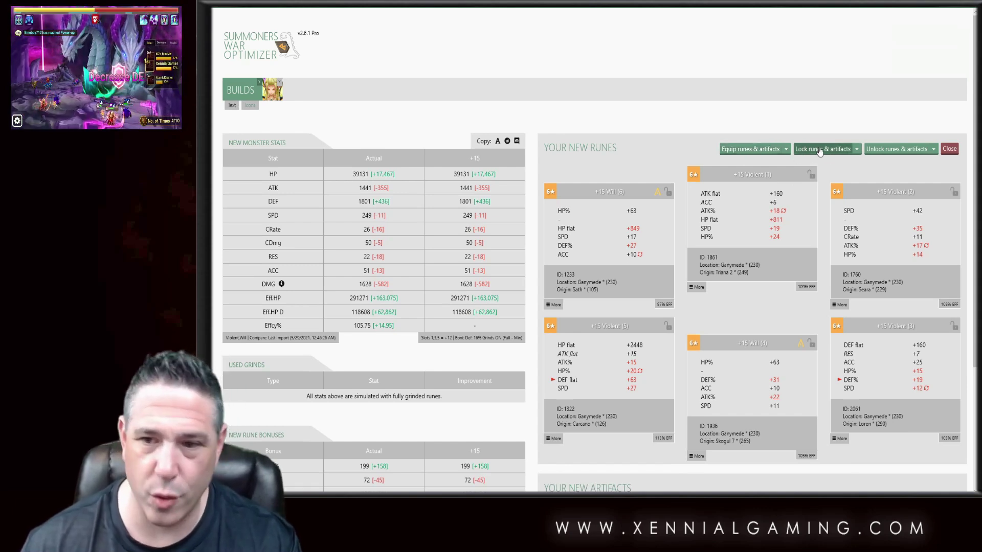
left_click(788, 152)
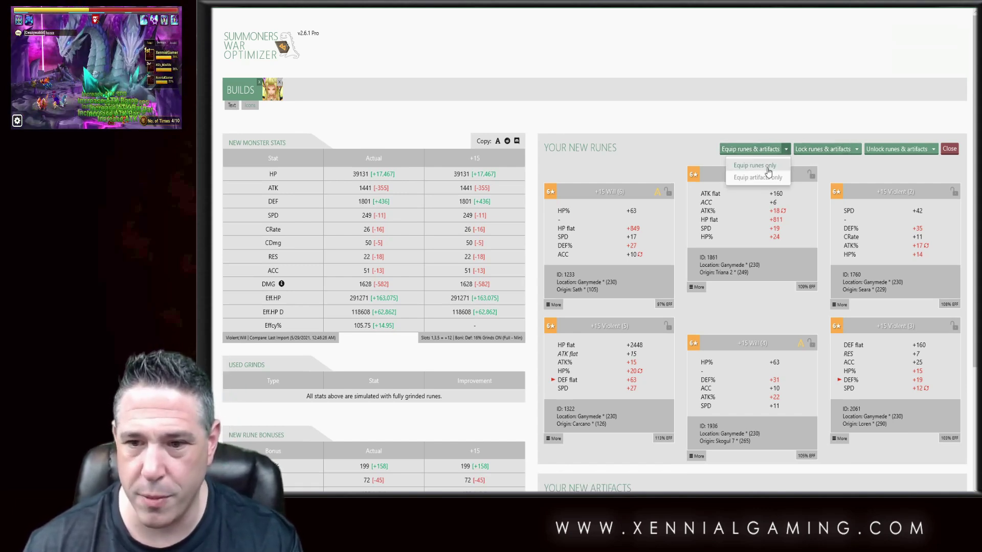
left_click(678, 110)
scroll(773, 249, "down", 3)
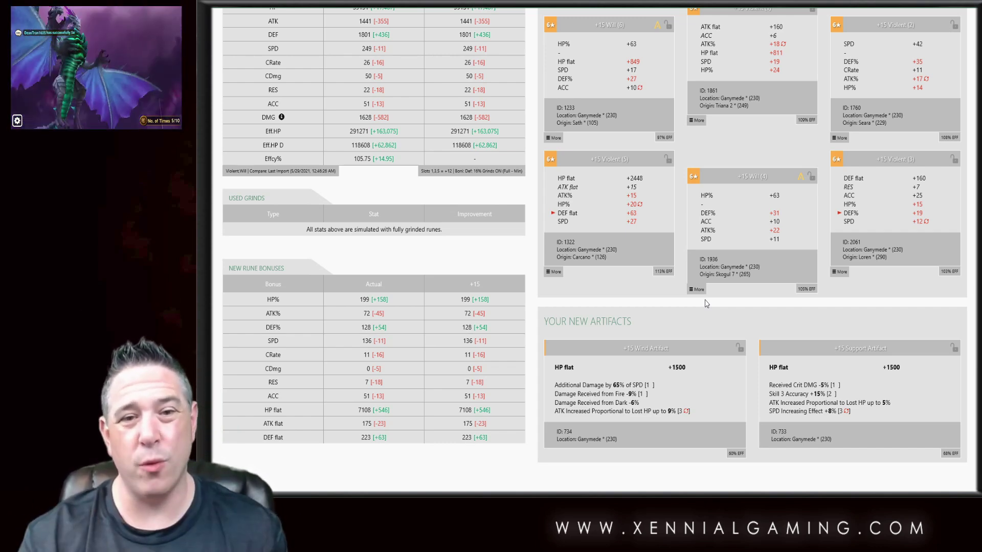
Return to the builds page and review the filters and the pinned build
scroll(706, 304, "up", 15)
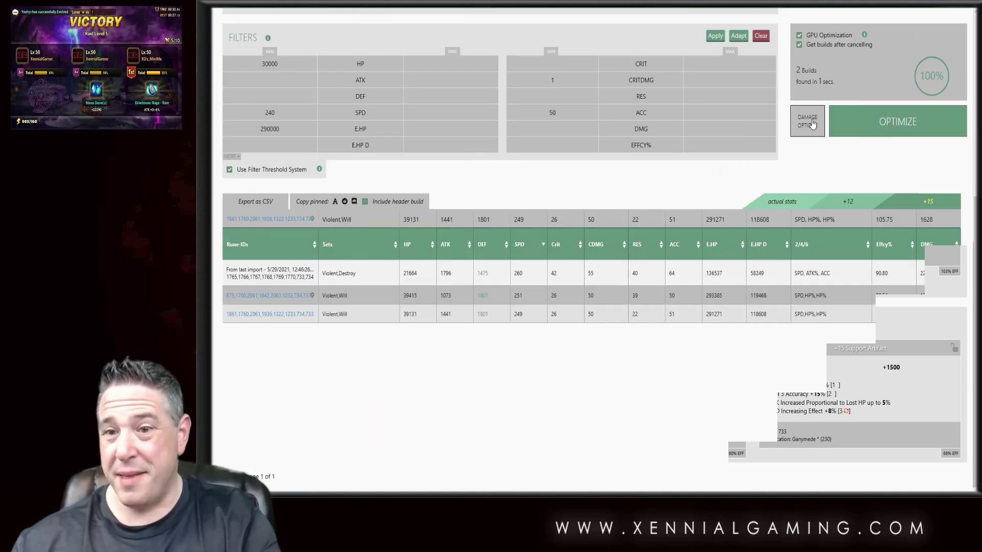
scroll(830, 230, "up", 5)
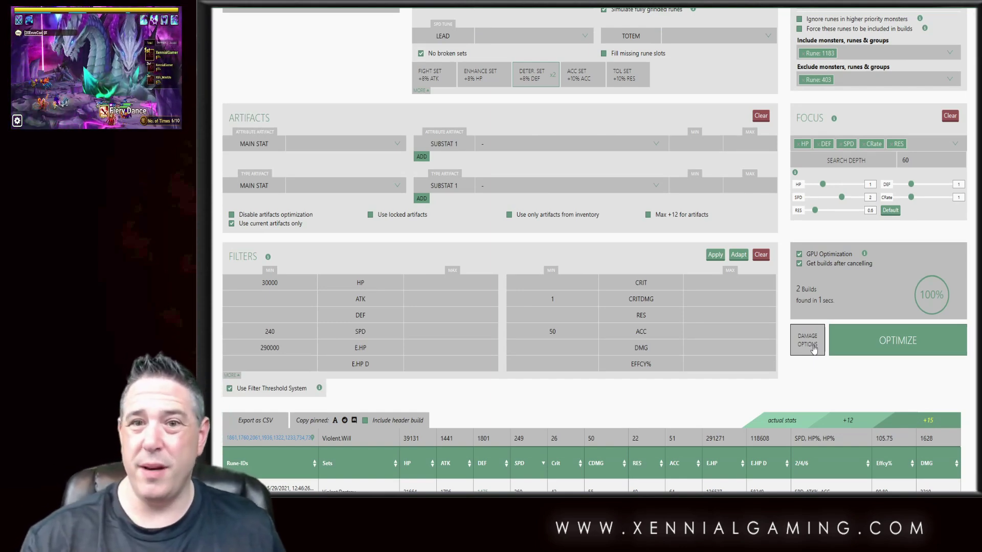
scroll(740, 240, "down", 3)
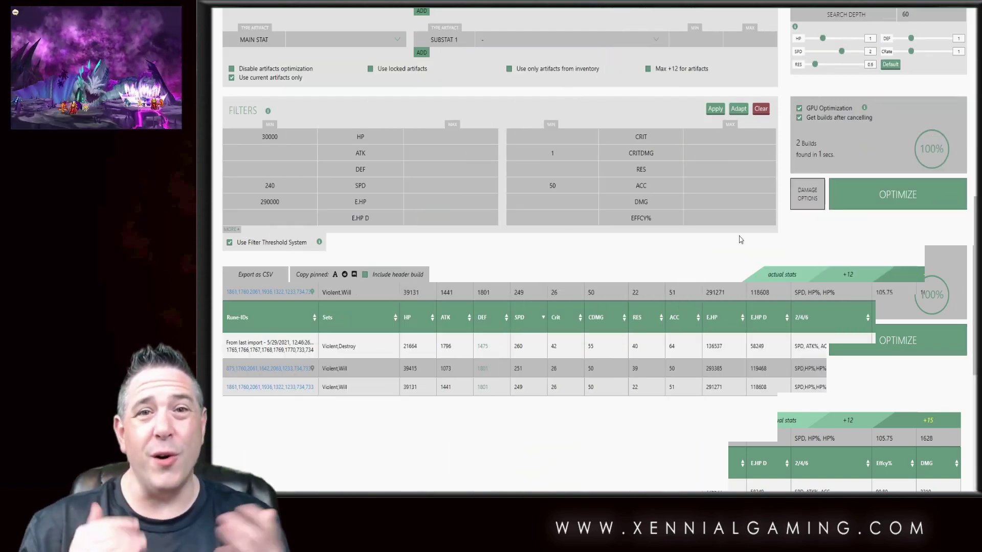